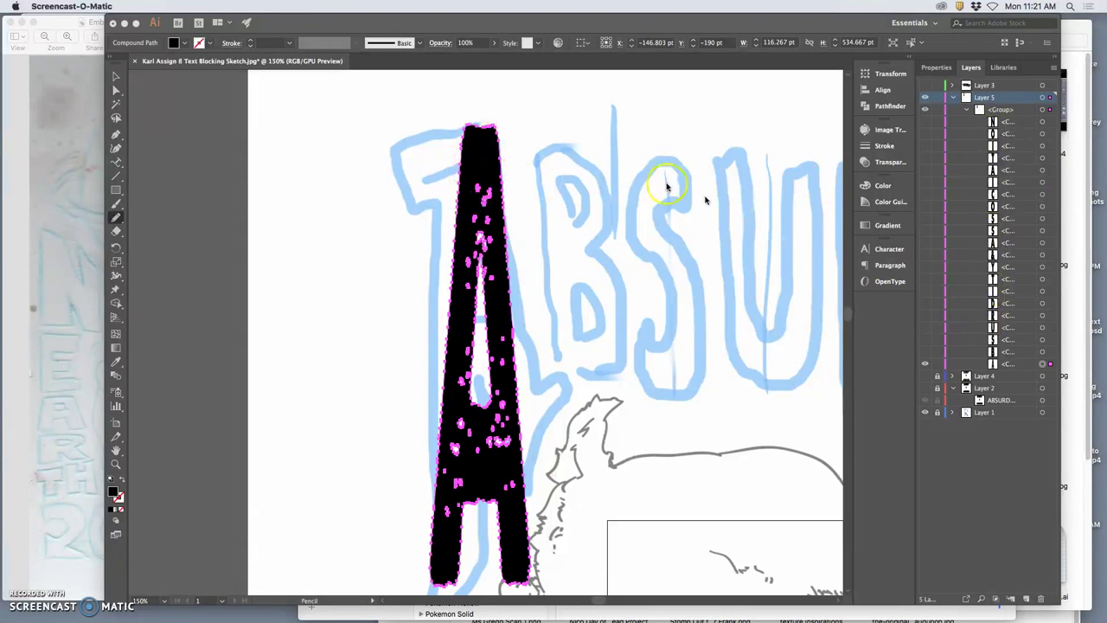
Try to redraw the black A's top-left flag and left edge along the blue sketch with the Pencil tool
click(491, 124)
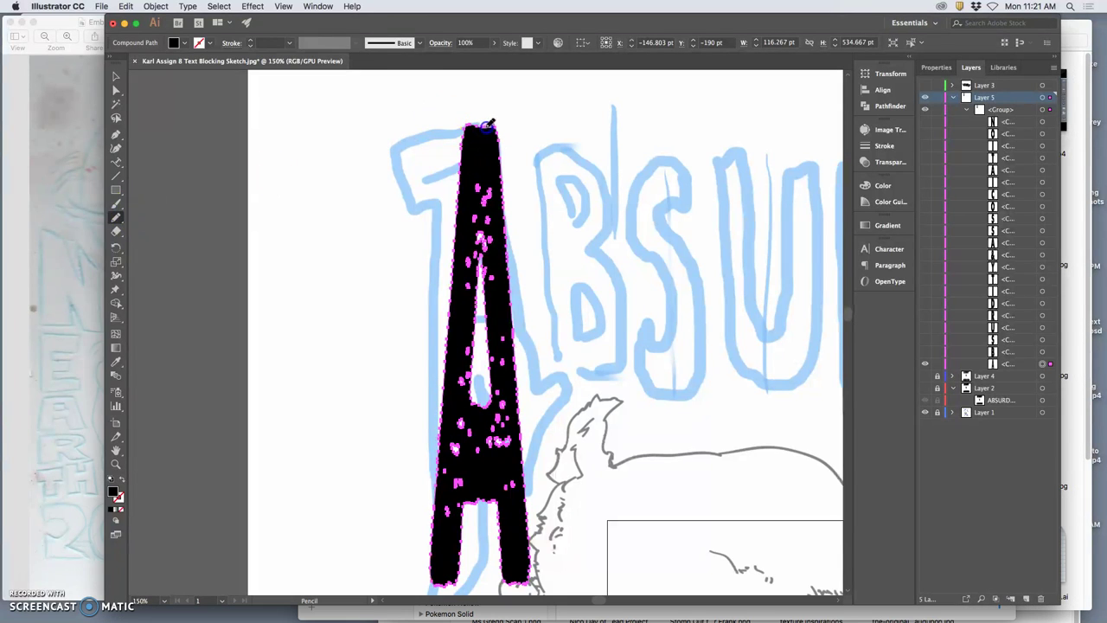
mouse_move(425, 138)
mouse_down()
mouse_move(395, 140)
mouse_move(402, 171)
mouse_up()
drag(439, 230, 435, 429)
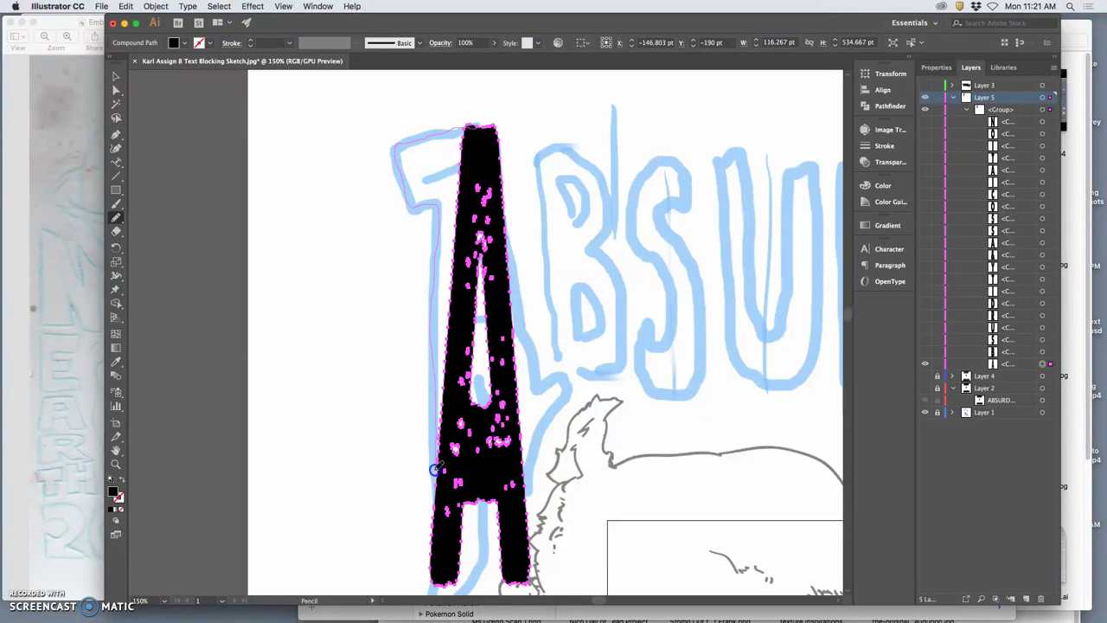
drag(435, 499, 433, 535)
drag(456, 394, 457, 397)
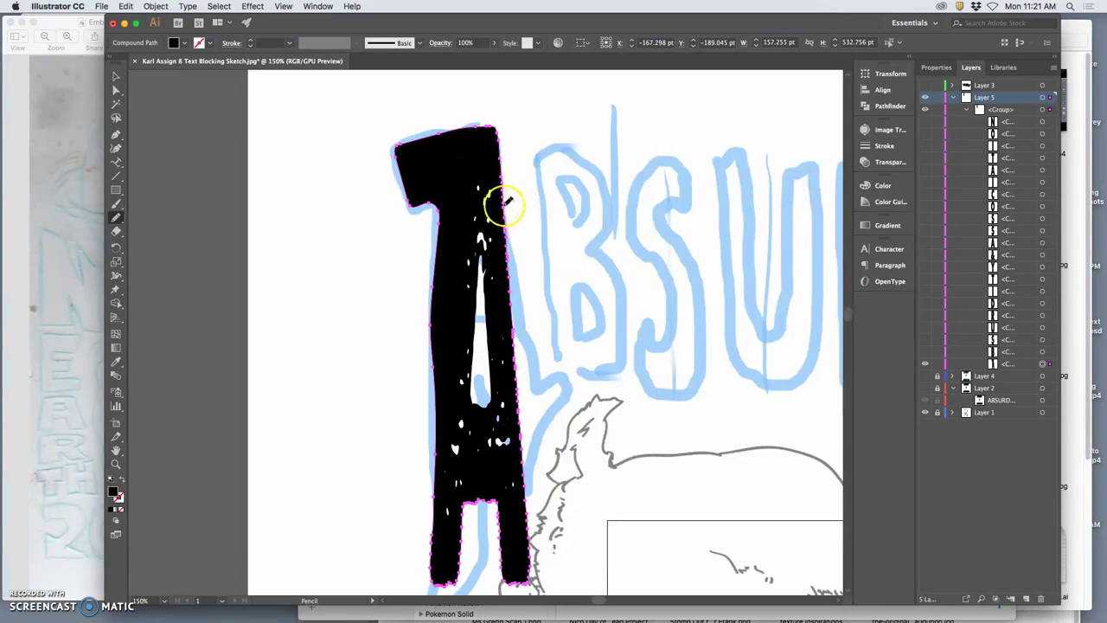
Try to redraw the A's right edge with an angled spur following the blue sketch outline
drag(504, 183, 507, 204)
drag(512, 246, 524, 340)
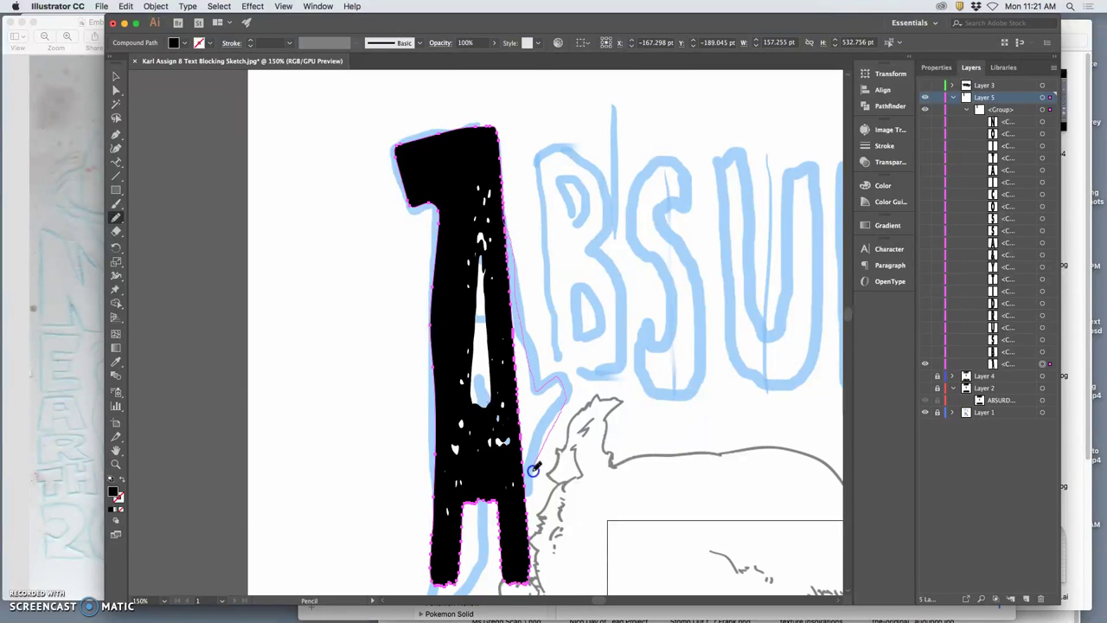
mouse_move(525, 499)
mouse_down()
mouse_move(525, 516)
mouse_move(511, 519)
mouse_move(509, 458)
mouse_up()
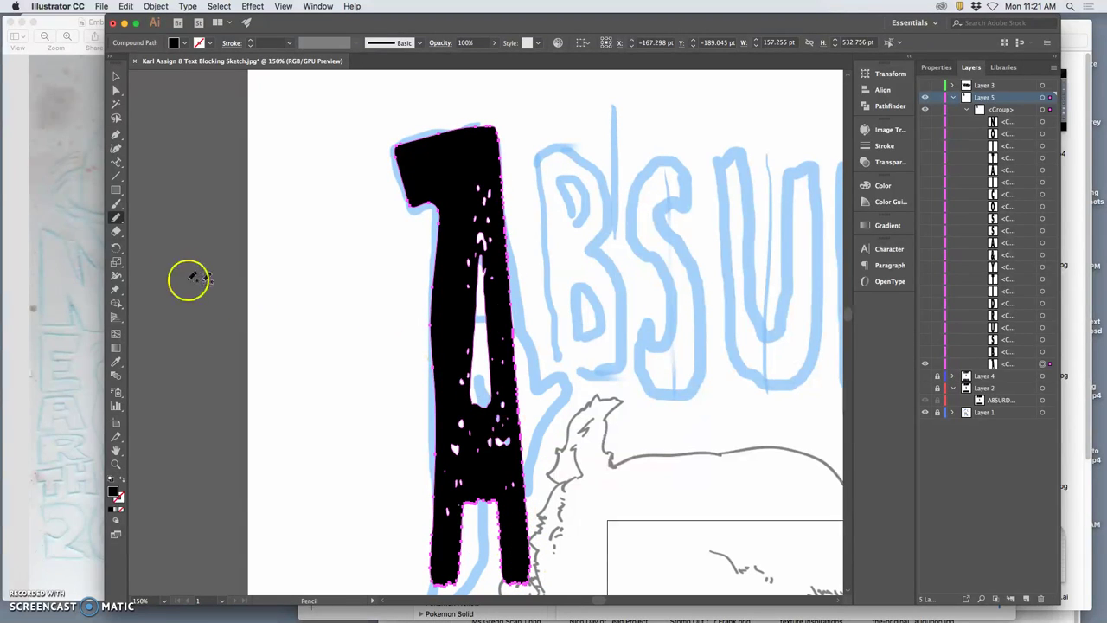
Shift the Pencil tool's fidelity toward Accurate and undo the freehand reshaping of the A
double_click(117, 219)
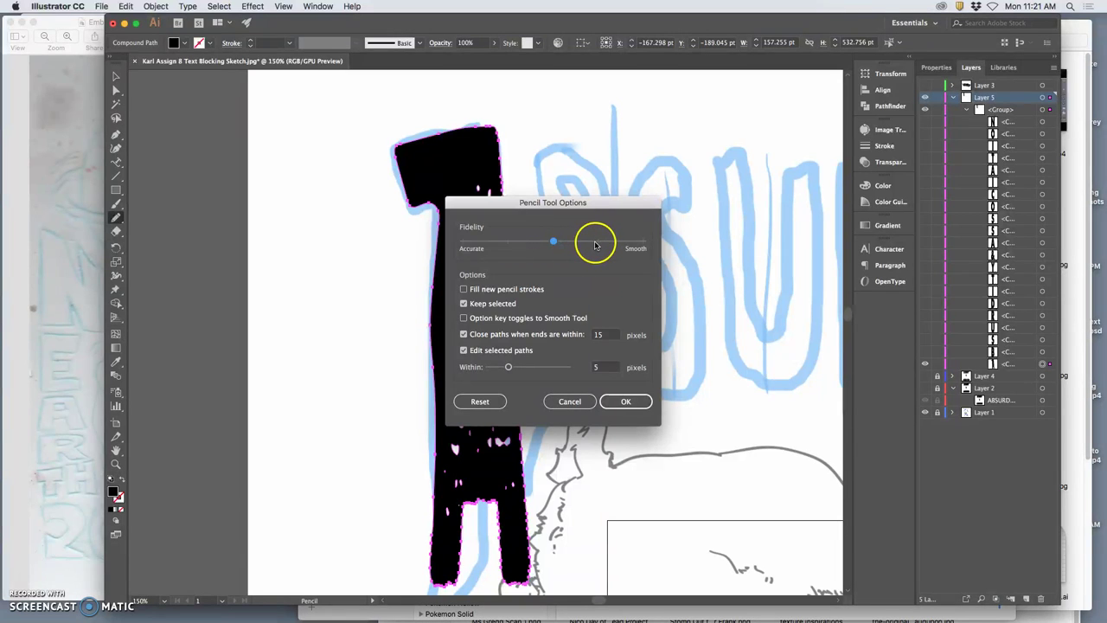
drag(593, 244, 507, 242)
click(613, 404)
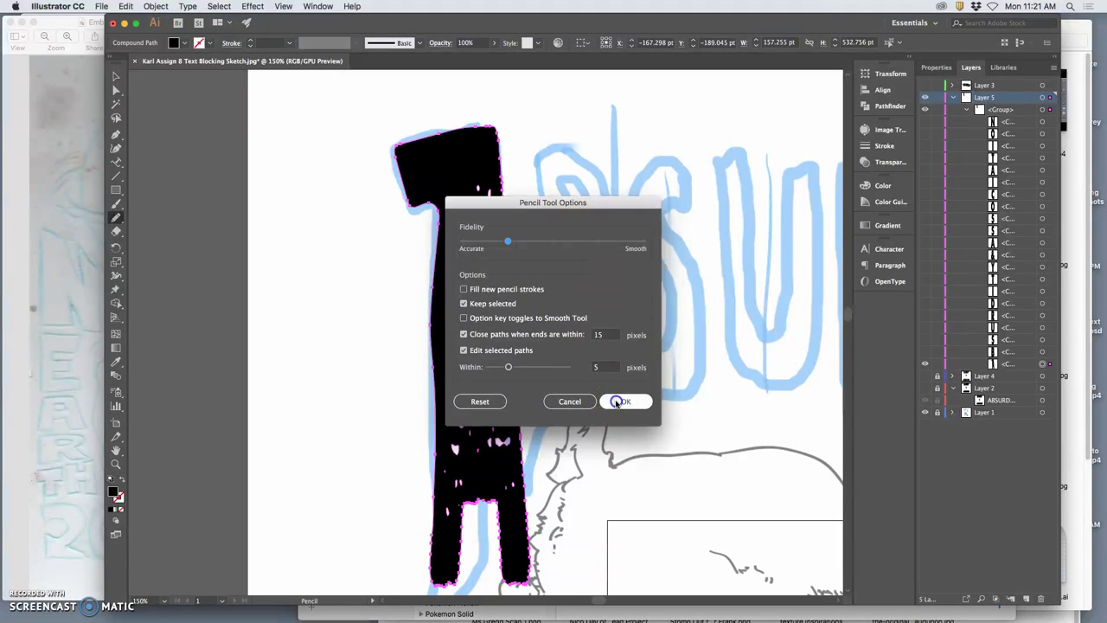
key(super+z)
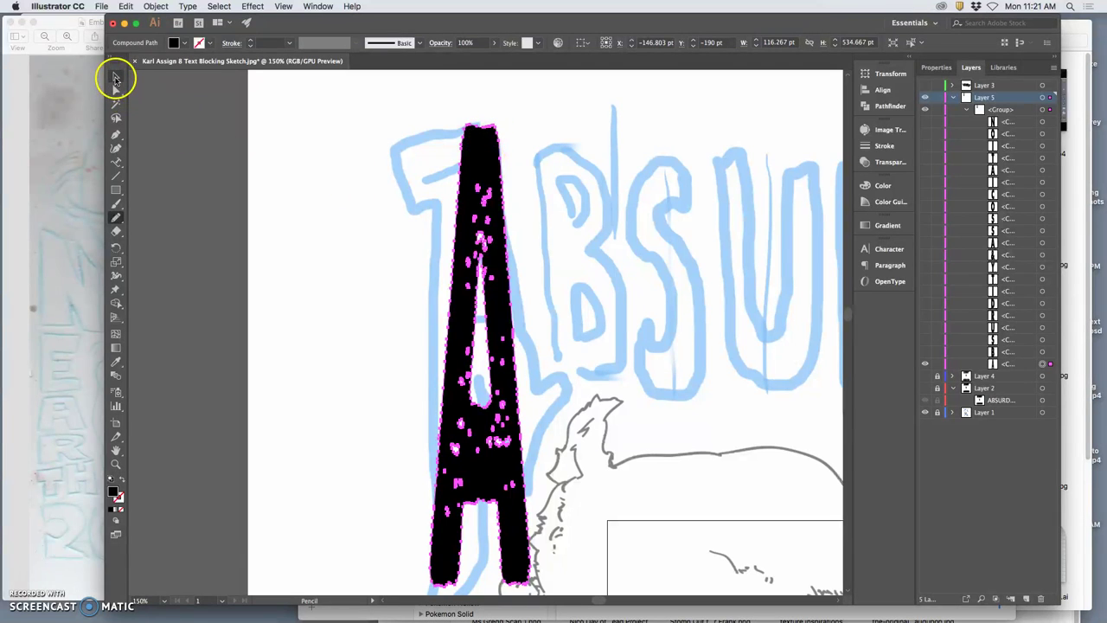
Rotate the black A slightly counterclockwise, and reposition and widen it to fit the blue sketched A
click(116, 78)
mouse_move(538, 118)
mouse_down()
mouse_move(517, 109)
mouse_move(524, 117)
mouse_up()
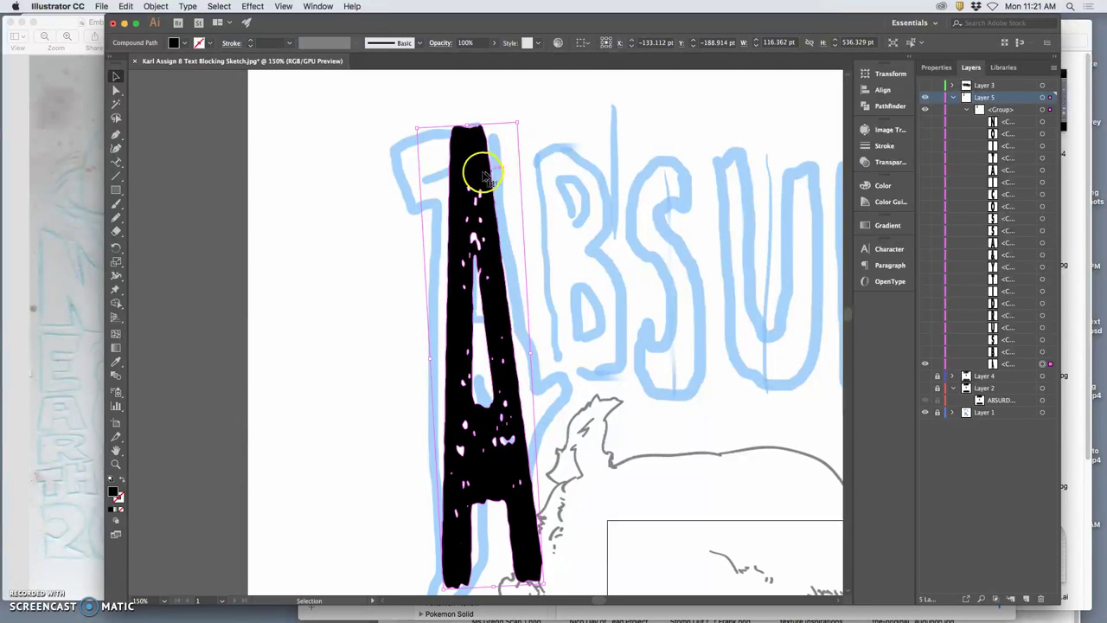
drag(476, 168, 460, 170)
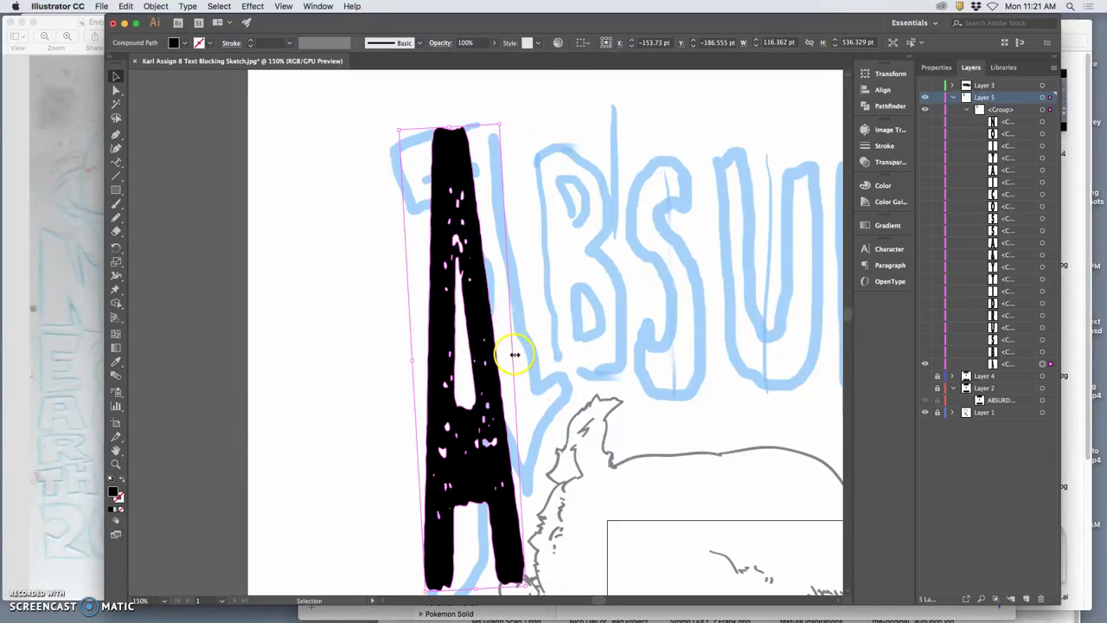
drag(511, 354, 544, 345)
click(586, 470)
click(480, 219)
Use the Pencil tool to extend the A's top into a flag-shaped serif on its left side, following the sketch
key(space)
drag(586, 317, 563, 294)
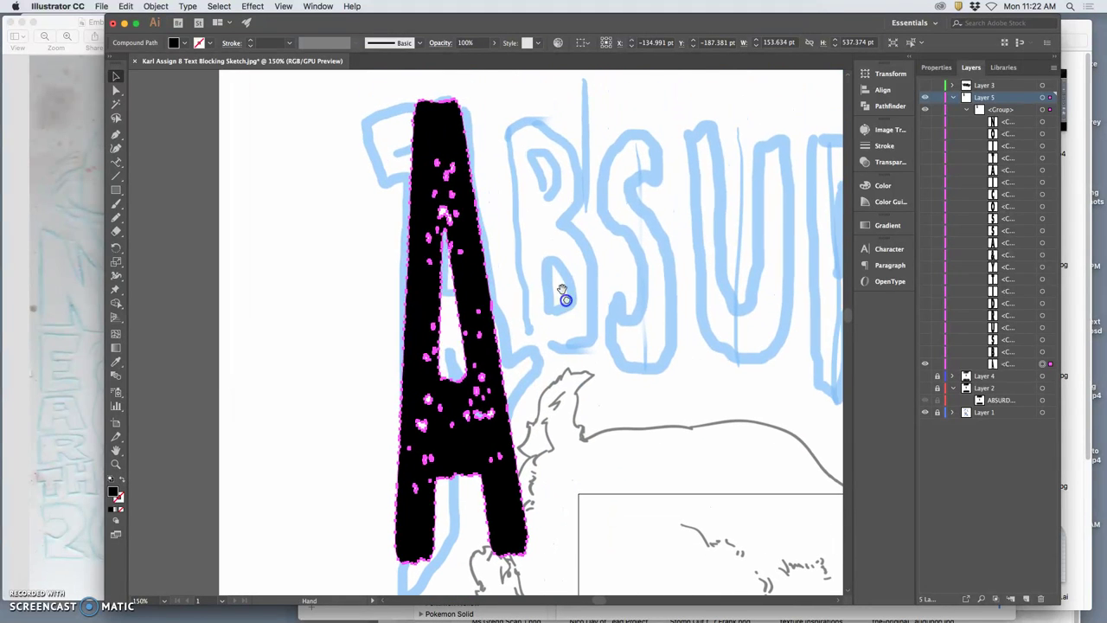
click(117, 218)
mouse_move(422, 95)
mouse_down()
mouse_move(372, 128)
mouse_move(374, 149)
mouse_up()
drag(409, 196, 406, 216)
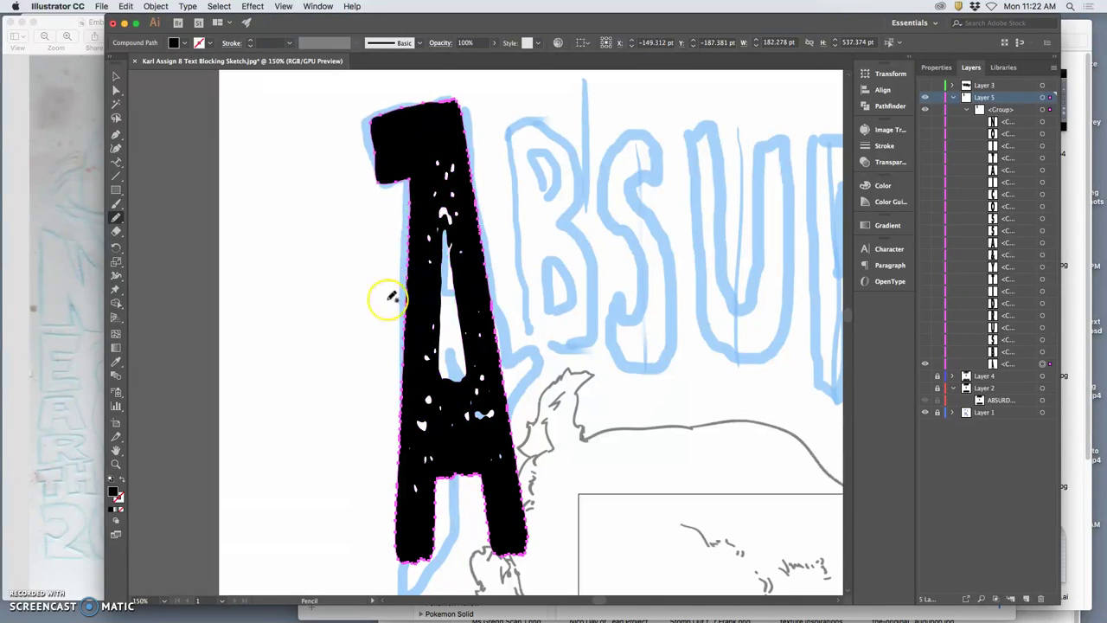
Redraw the A's right leg with a short upward-angled spur along the blue sketch, undoing the first attempt
mouse_move(510, 406)
mouse_down()
mouse_move(494, 321)
mouse_move(498, 336)
mouse_up()
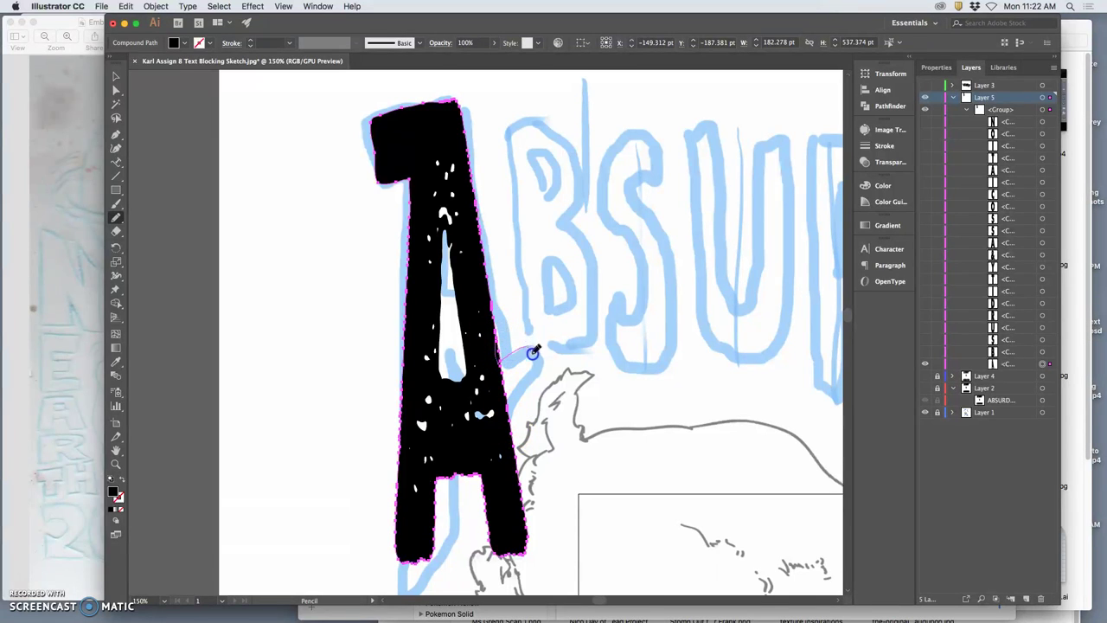
drag(534, 353, 538, 362)
drag(496, 426, 513, 434)
key(super+z)
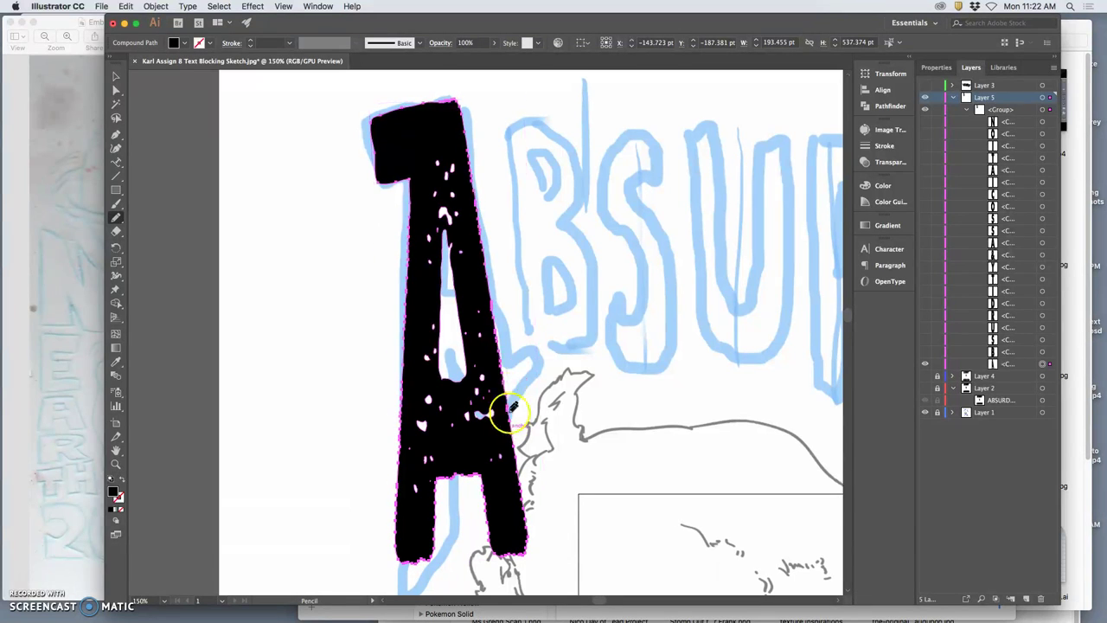
drag(496, 356, 525, 348)
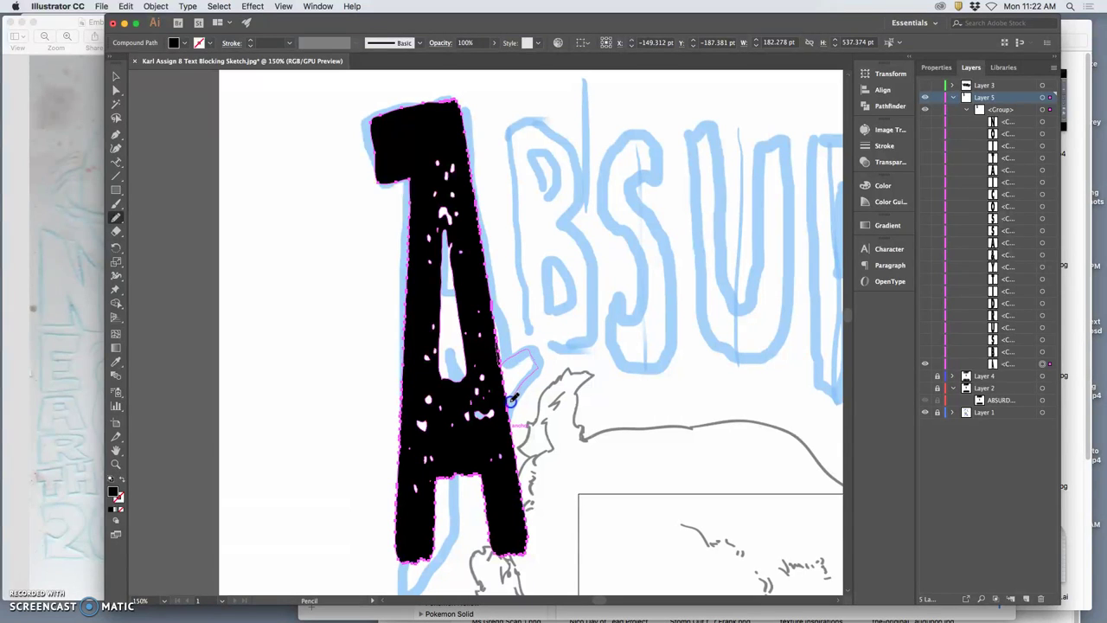
drag(508, 407, 509, 420)
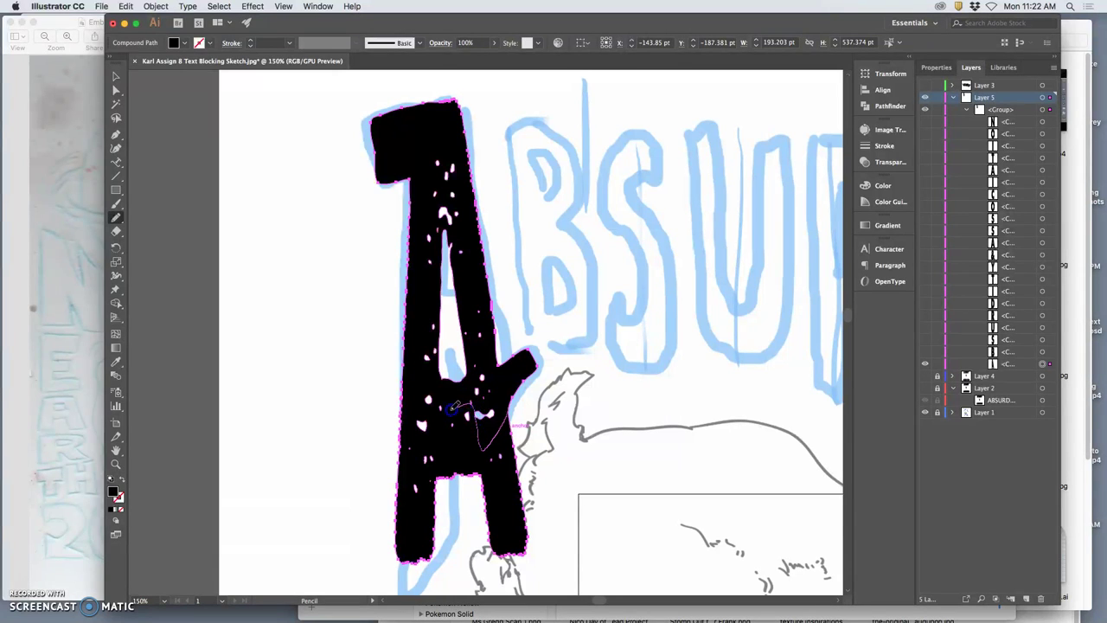
Trim off the A's lower right leg below the spur and carve out the area beneath the crossbar
drag(441, 413, 436, 485)
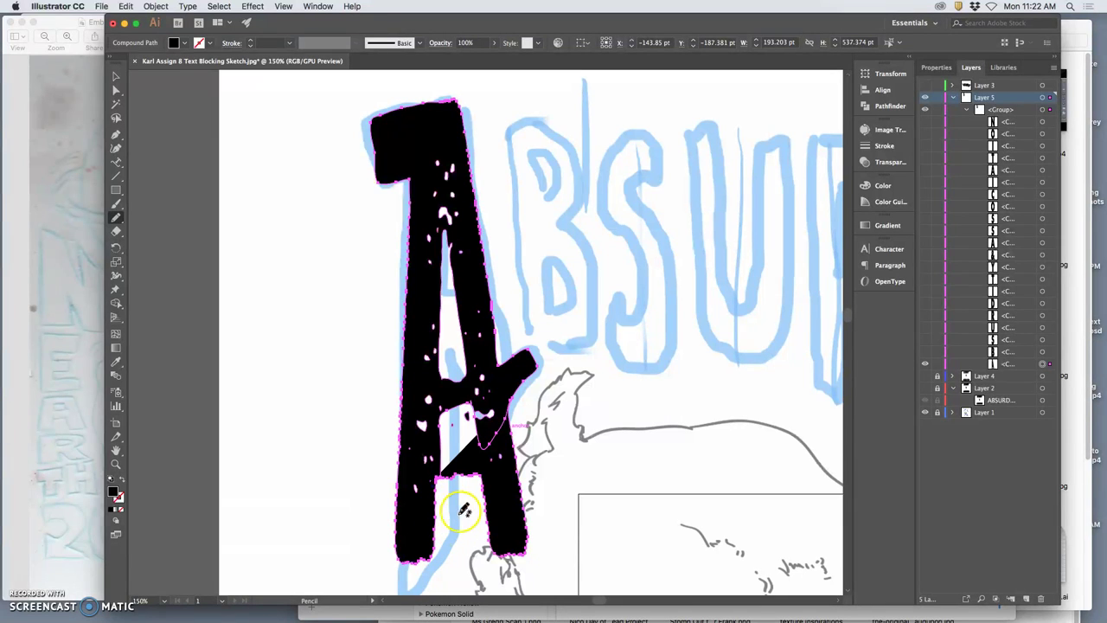
key(super+z)
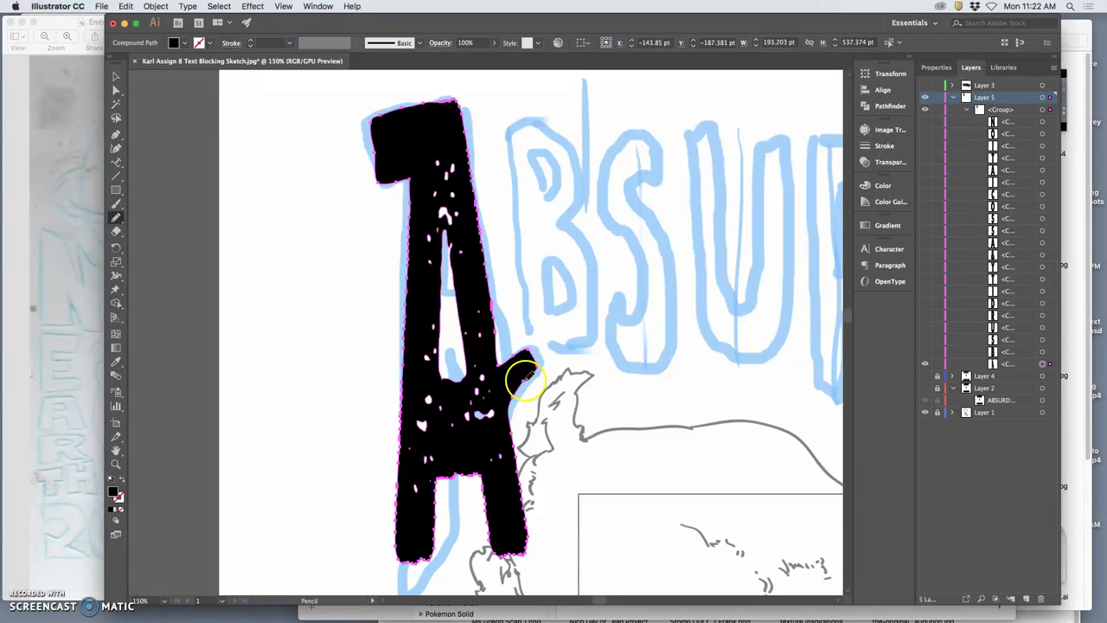
drag(523, 383, 517, 390)
mouse_move(509, 429)
mouse_down()
mouse_move(504, 460)
mouse_move(500, 411)
mouse_up()
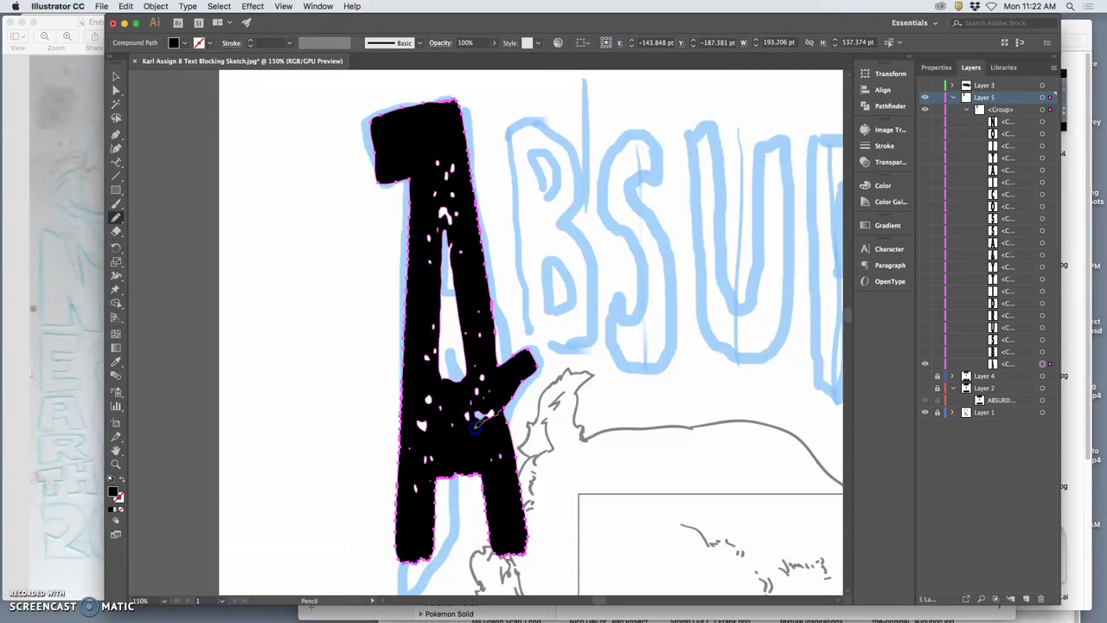
drag(459, 474, 437, 477)
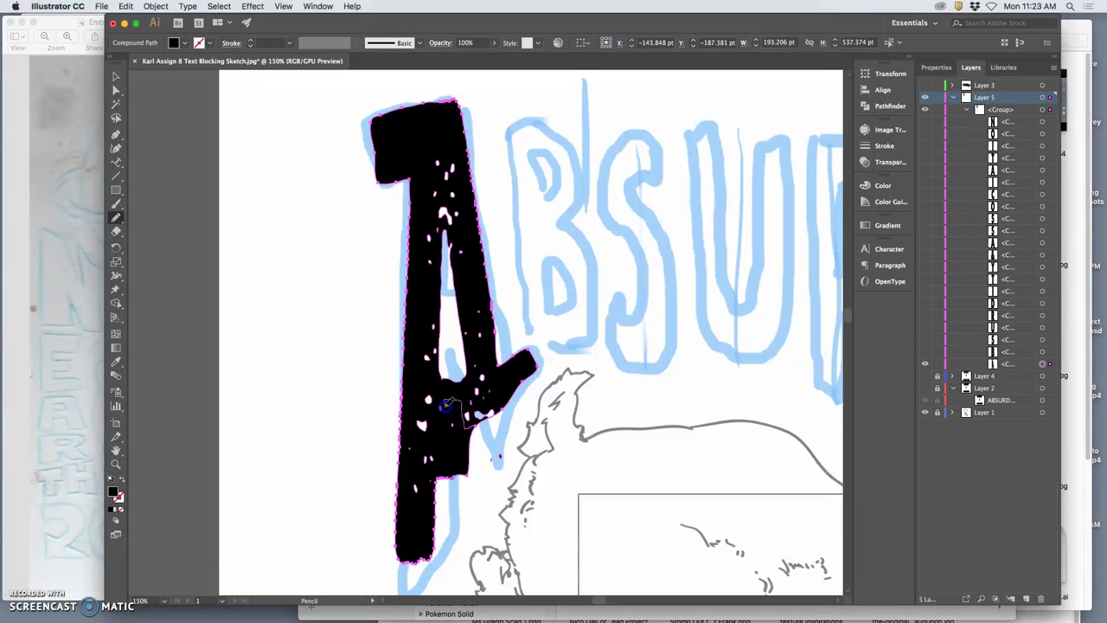
drag(448, 423, 438, 480)
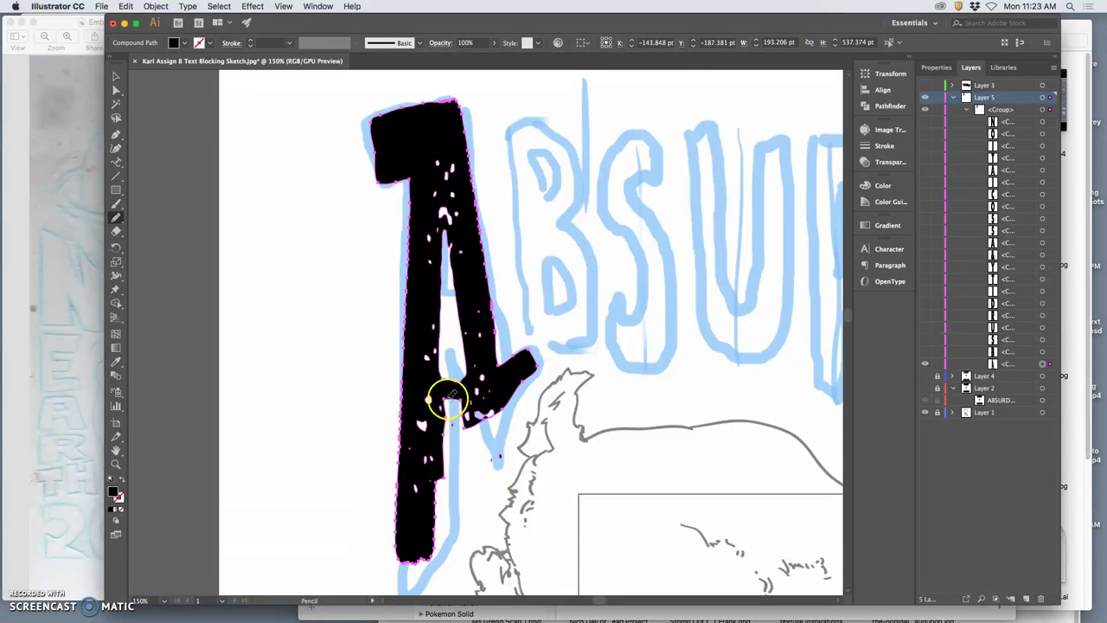
Extend the inner edge of the A's left leg and taper its foot into a slanted point matching the sketch
drag(444, 398, 447, 489)
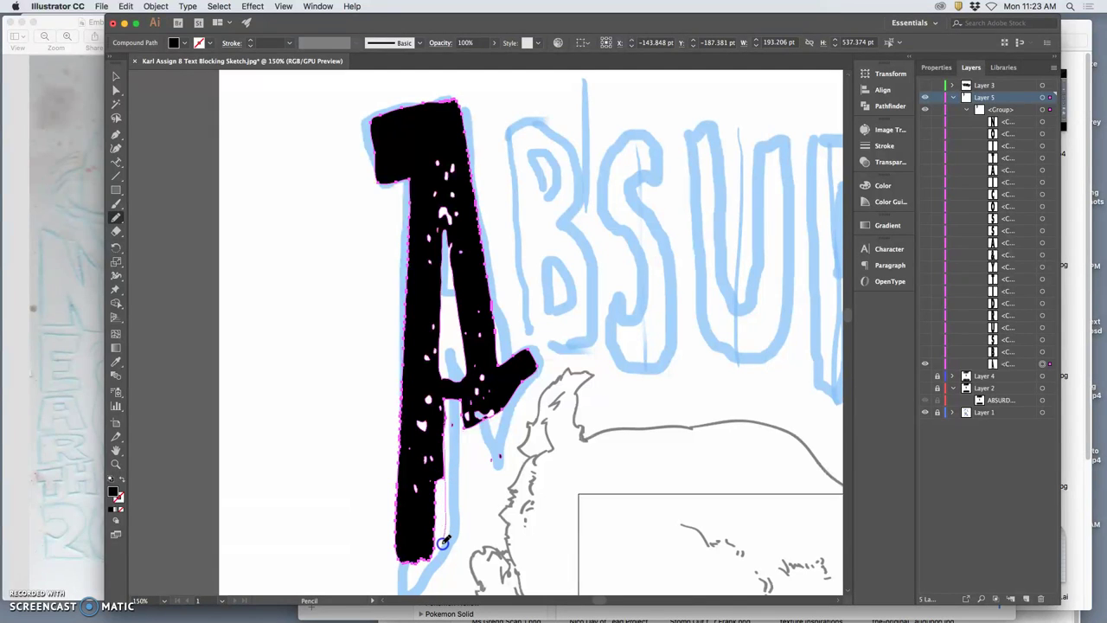
drag(430, 557, 430, 559)
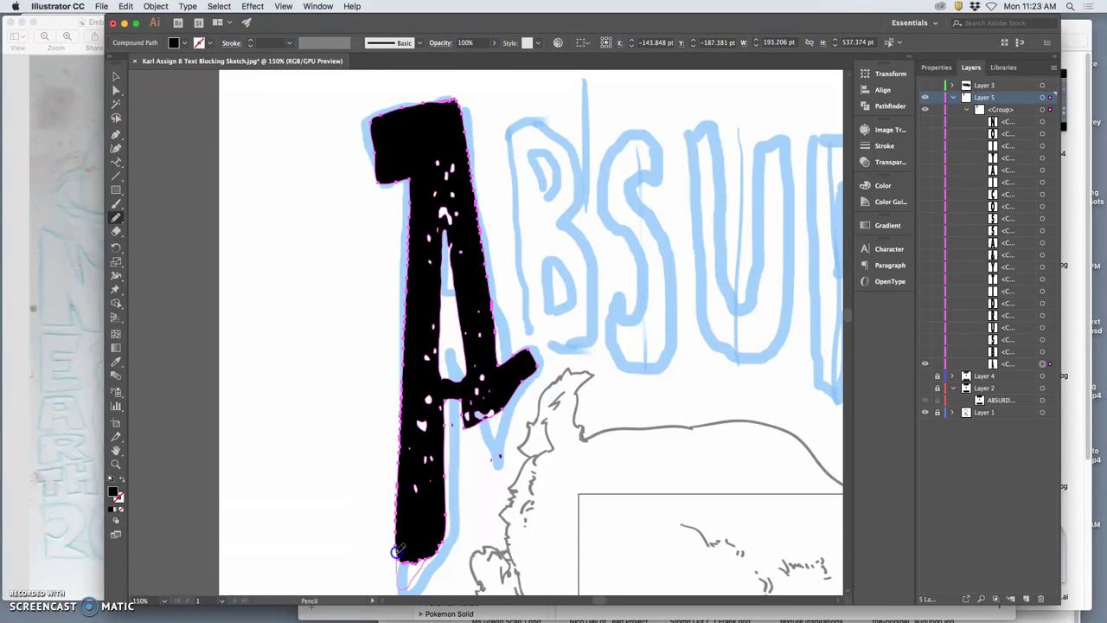
drag(398, 550, 396, 544)
Try to draw a pointed lower tip on the A's right leg beneath the spur
drag(472, 489, 498, 445)
drag(460, 399, 458, 398)
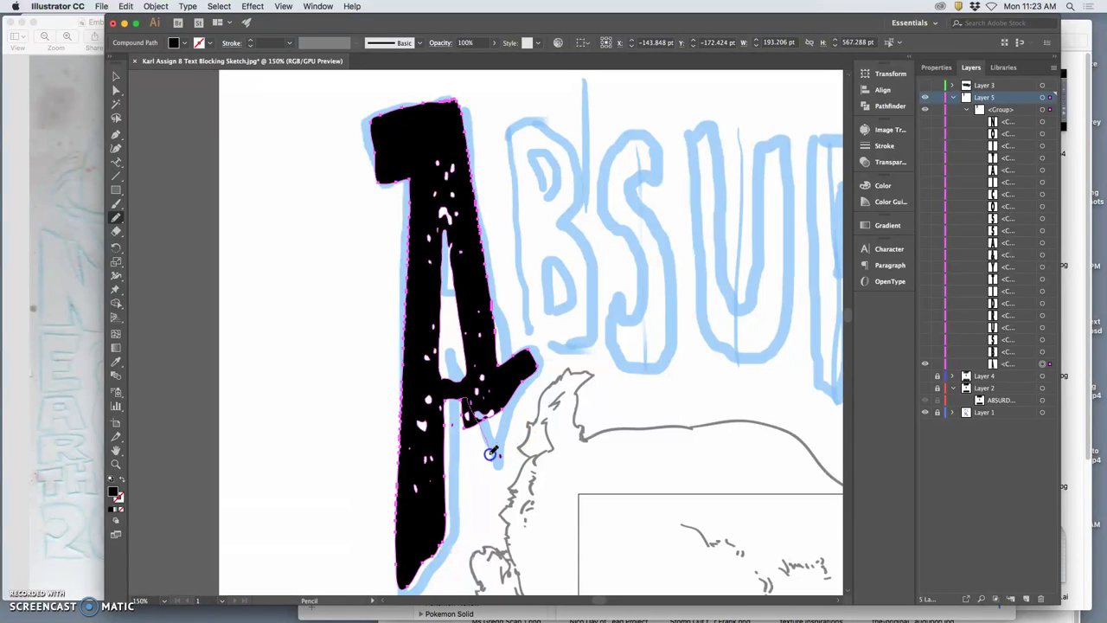
drag(495, 462, 529, 375)
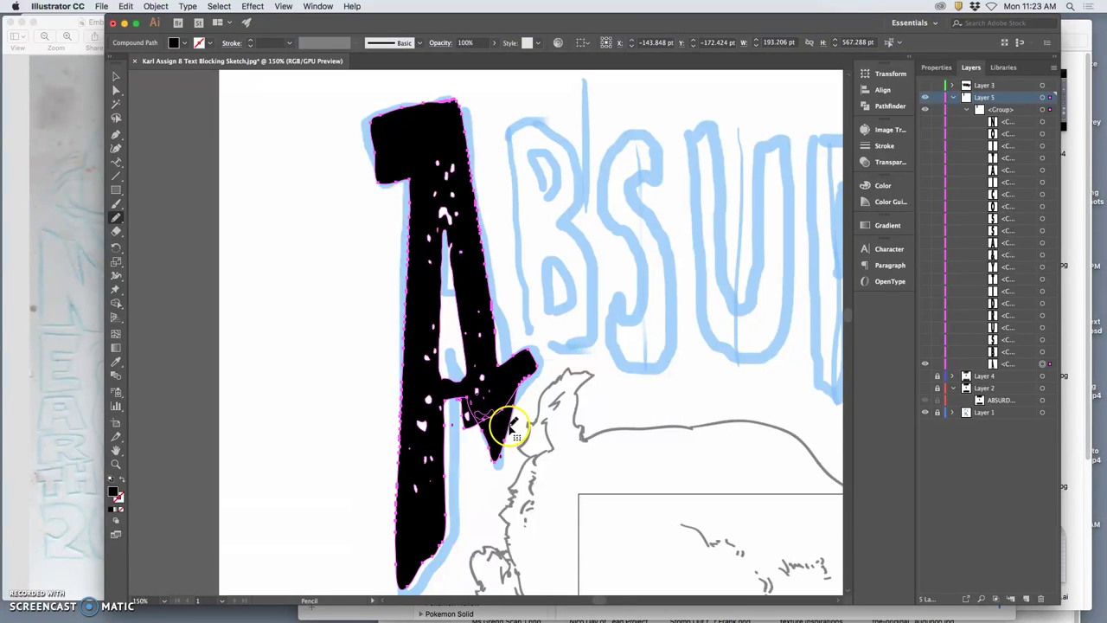
key(super+z)
Extend the A's right leg below the spur and narrow its lower end into a tapered tip
drag(455, 398, 467, 433)
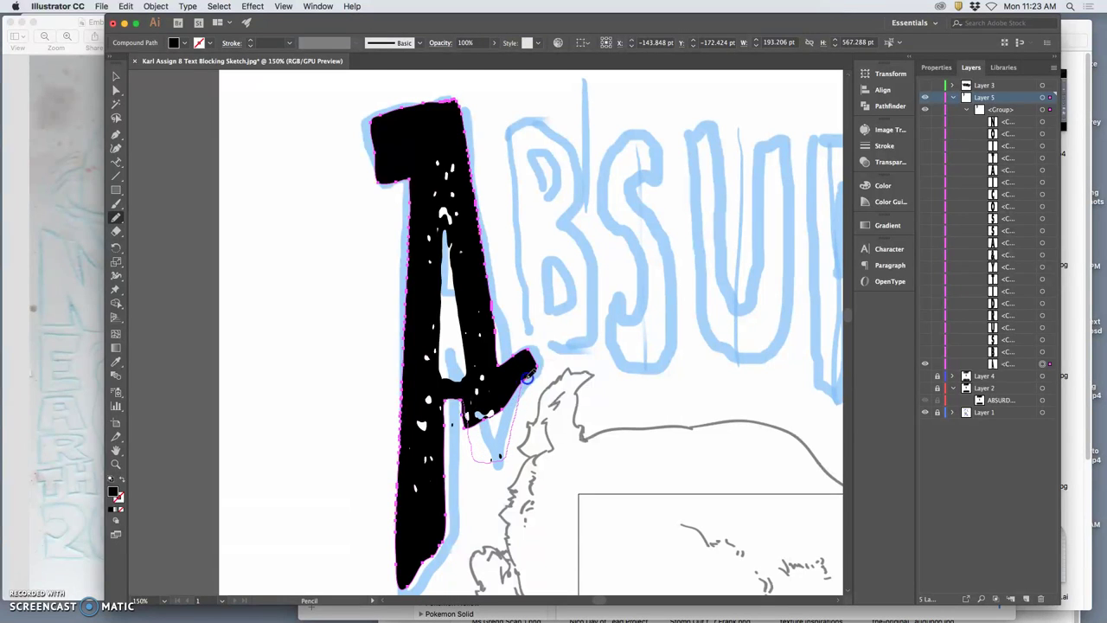
drag(523, 381, 522, 382)
drag(487, 452, 457, 398)
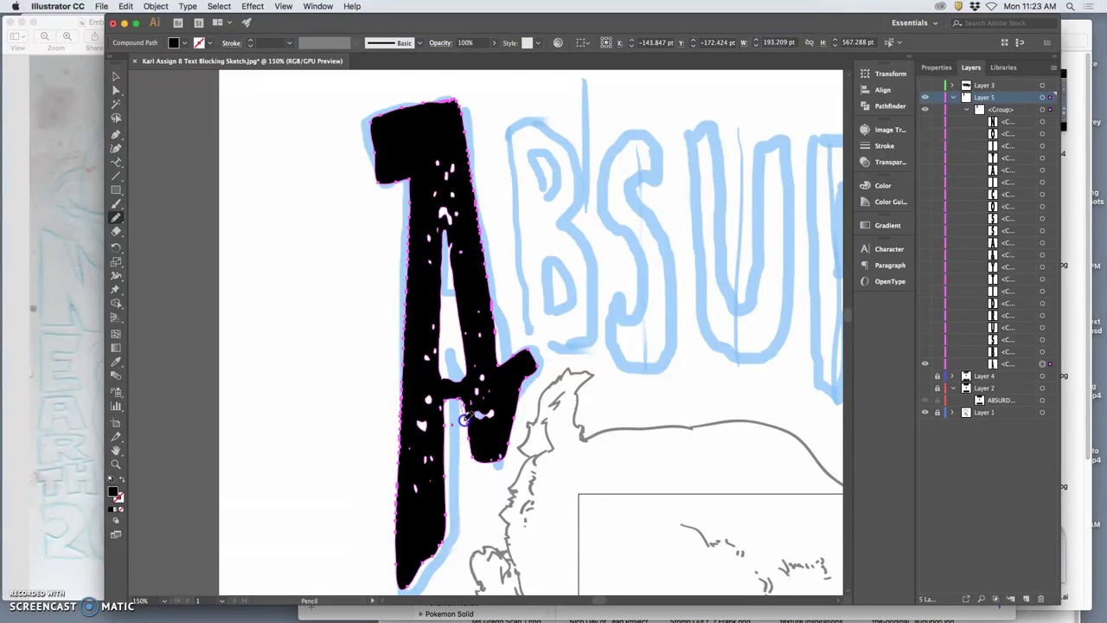
mouse_move(483, 472)
mouse_down()
mouse_move(501, 461)
mouse_move(476, 475)
mouse_move(445, 425)
mouse_move(445, 389)
mouse_move(465, 391)
mouse_up()
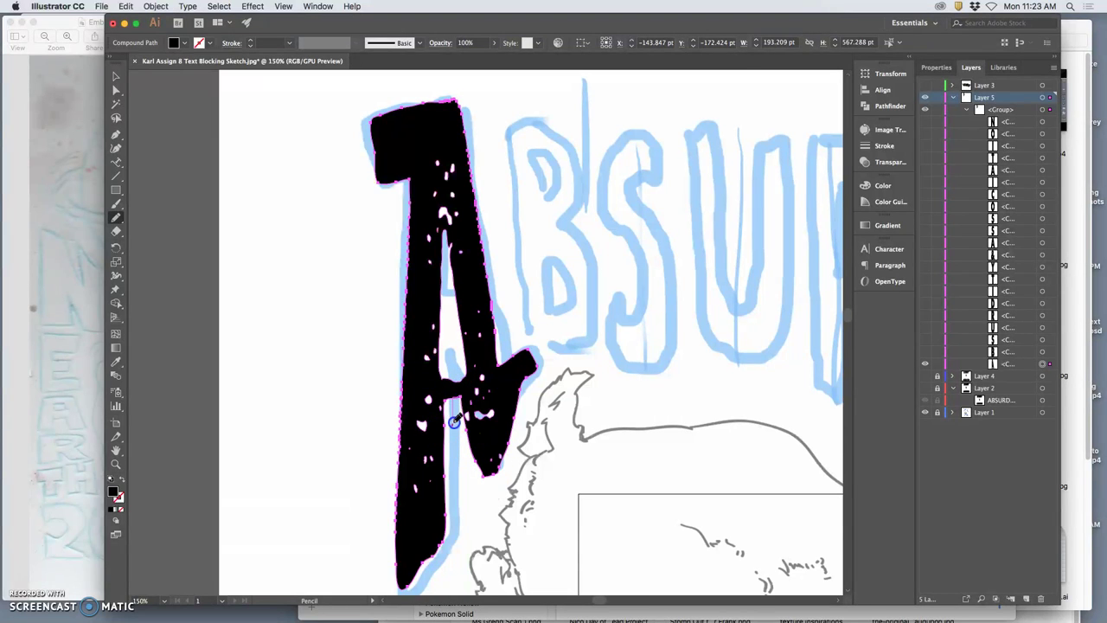
Refine the facing inner edges of the A's two lower legs and the underside of its crossbar
mouse_move(455, 446)
mouse_down()
mouse_move(452, 515)
mouse_move(432, 555)
mouse_up()
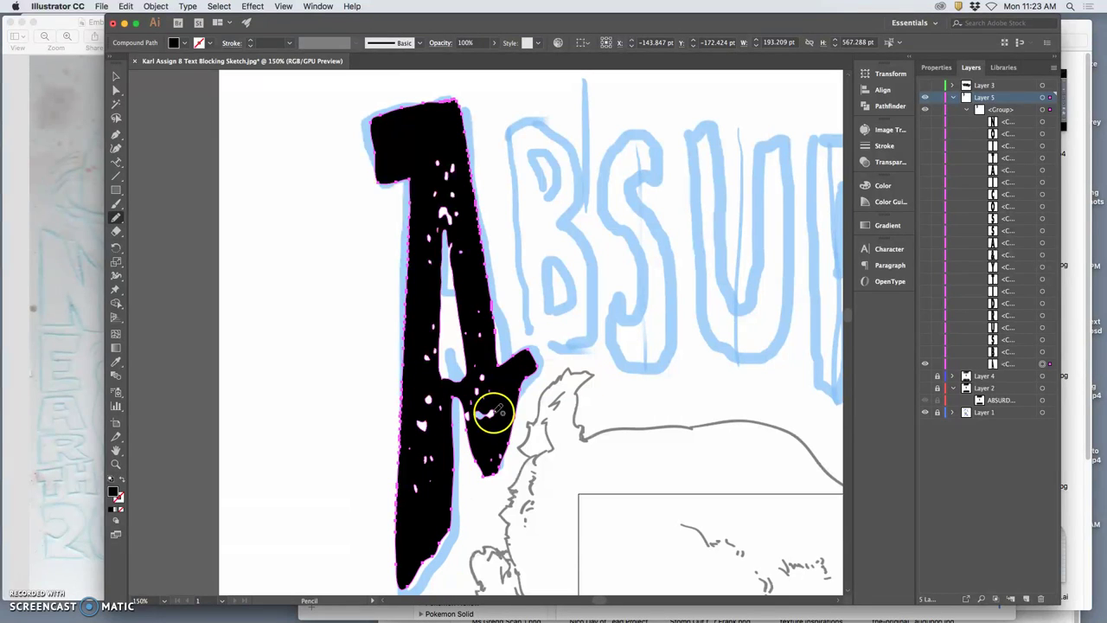
drag(454, 399, 463, 392)
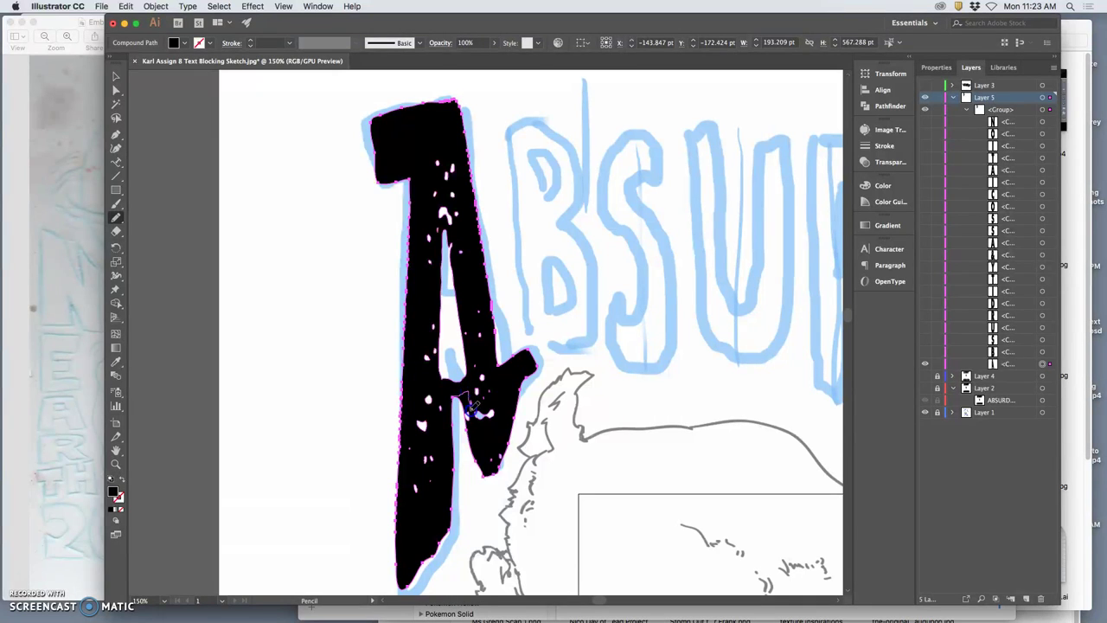
drag(477, 460, 482, 475)
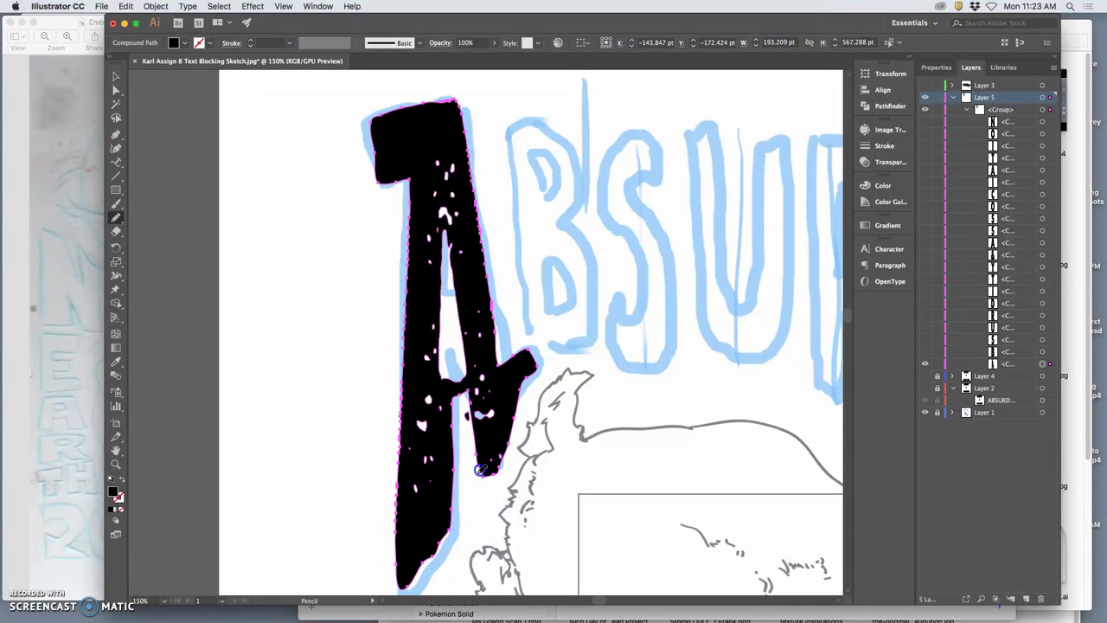
mouse_move(450, 355)
mouse_down()
mouse_move(443, 401)
mouse_move(446, 279)
mouse_move(446, 363)
mouse_up()
Examine how the reshaped A fits within the overall poster layout and against its blue sketch
key(super+minus)
key(super+minus)
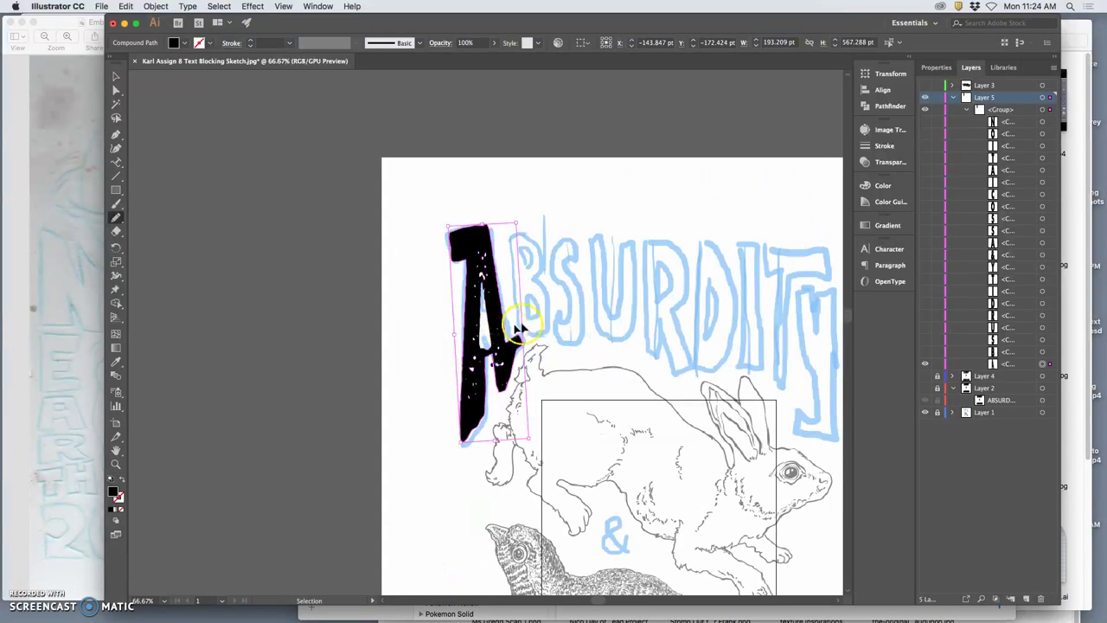
key(super+minus)
key(super+minus)
key(super+minus)
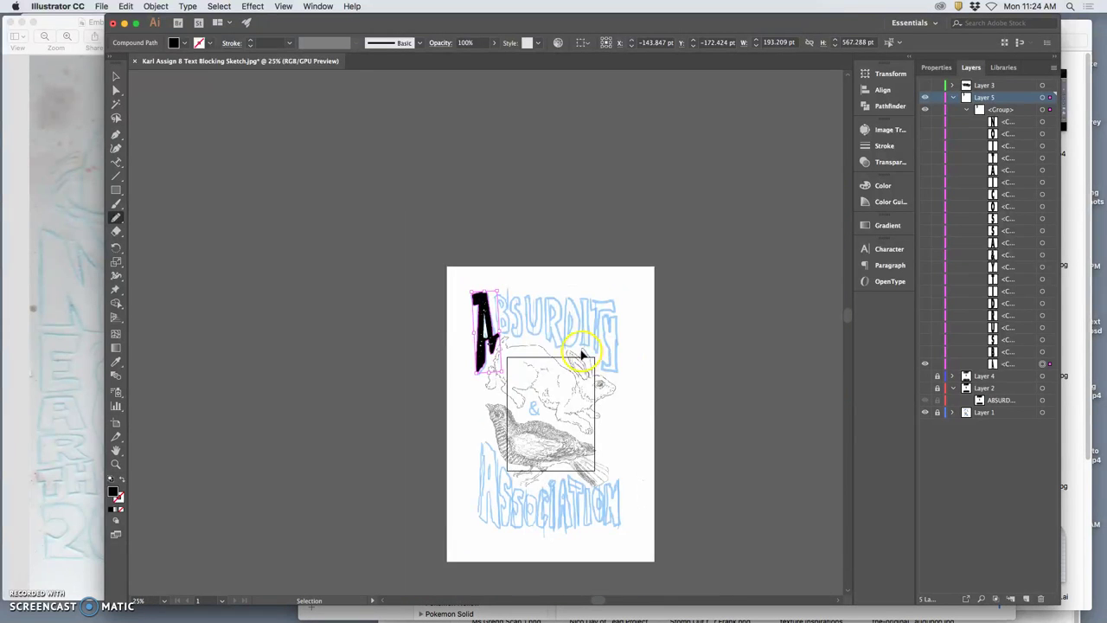
key(super+equal)
key(super+equal)
key(super+equal)
key(super+equal)
key(super+equal)
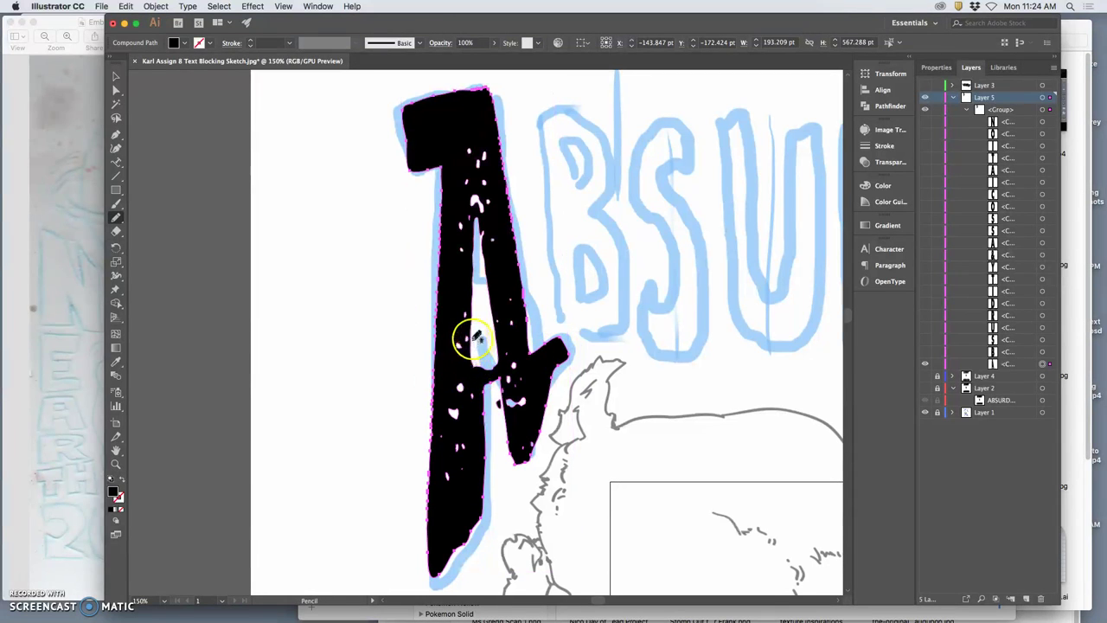
Redraw the lower edge of the A's upper counter to thicken the crossbar between its two legs
super+click(460, 355)
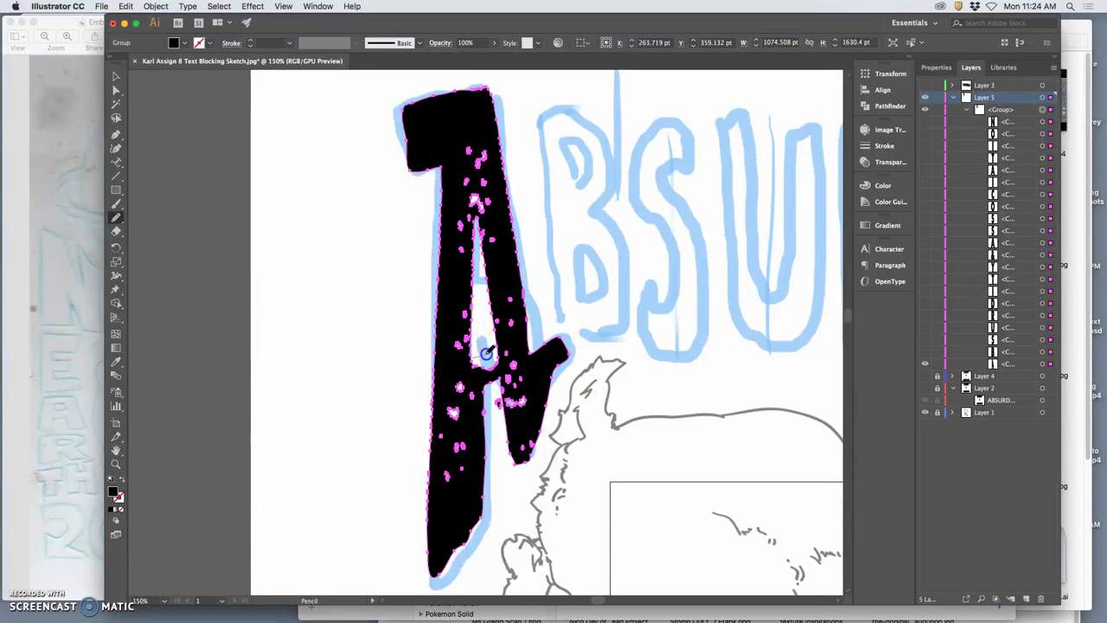
drag(493, 352, 500, 331)
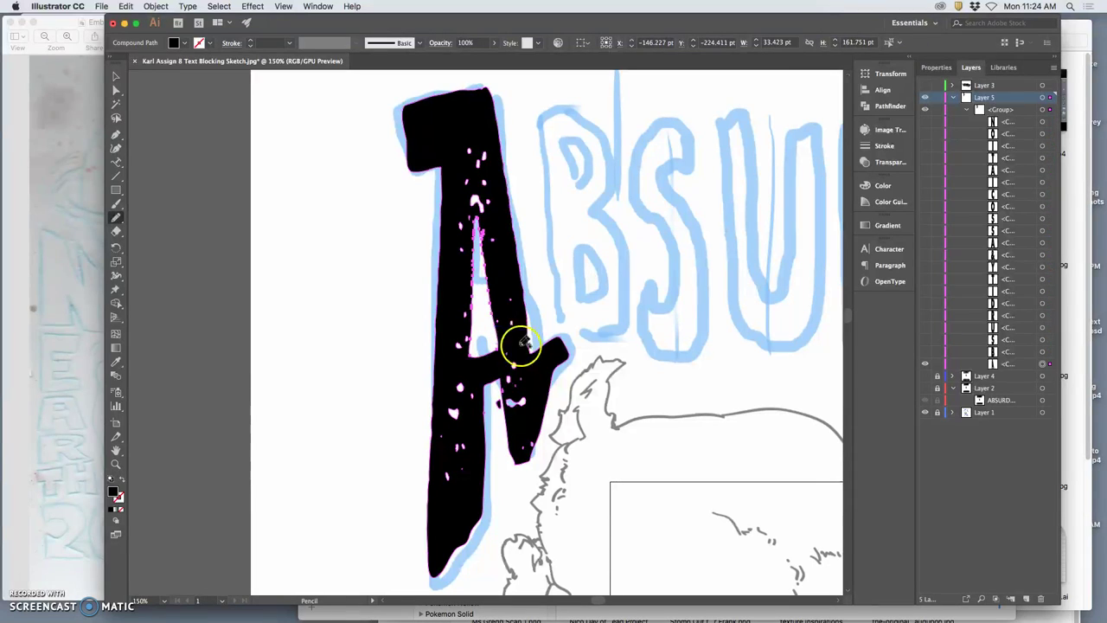
Remove the stray black blob protruding from the inner edge of the A's right leg below the crossbar
super+click(504, 405)
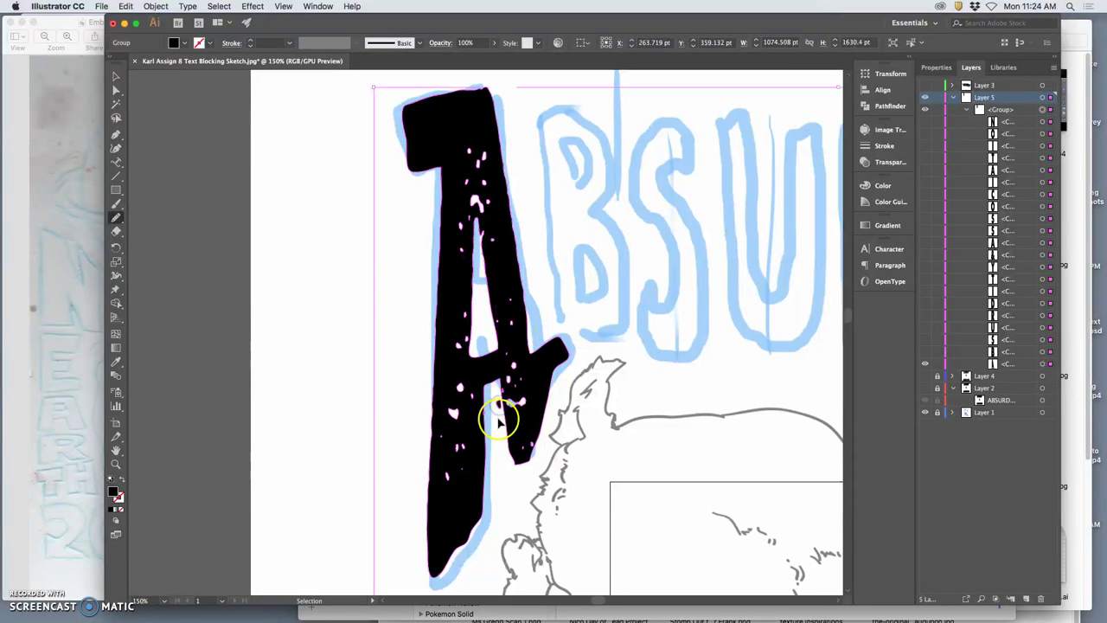
click(502, 407)
super+click(497, 425)
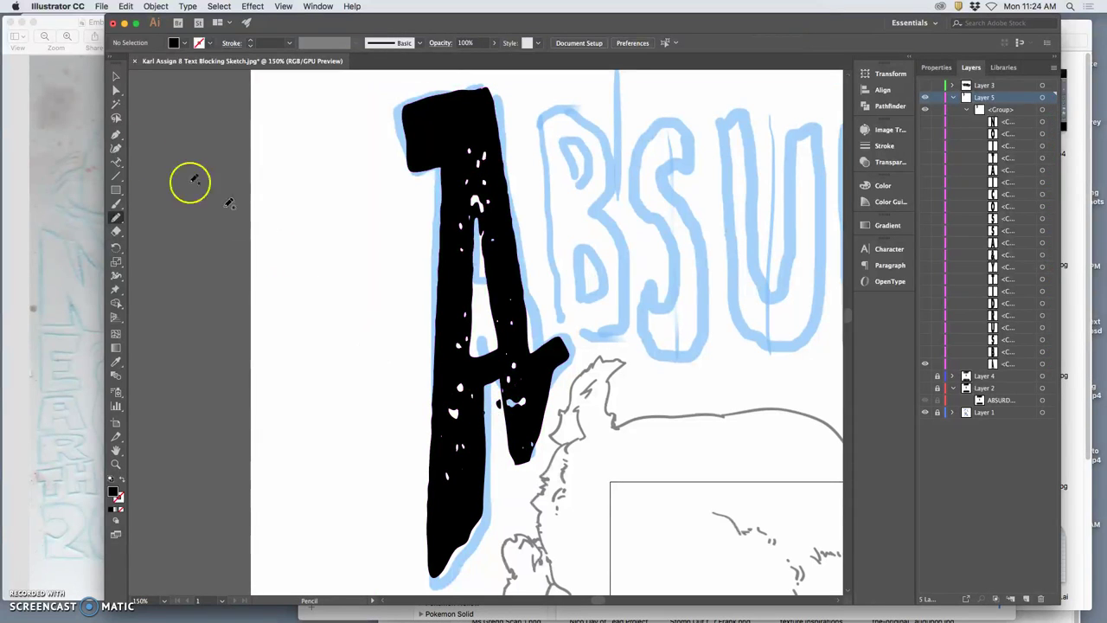
click(115, 91)
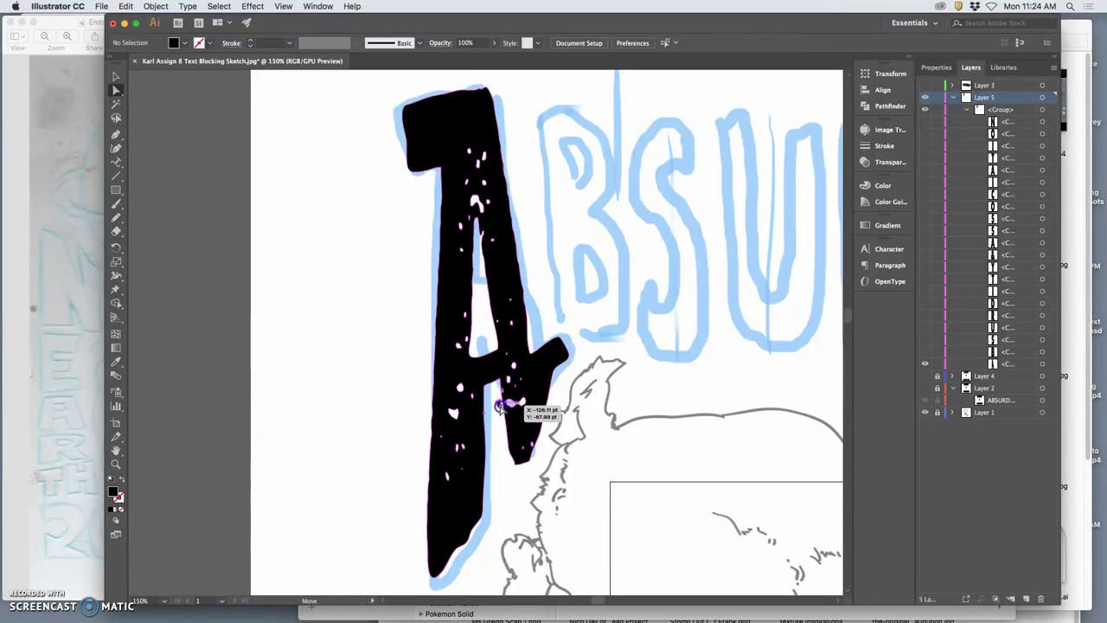
click(498, 403)
drag(500, 456, 485, 416)
click(494, 469)
click(514, 408)
click(280, 218)
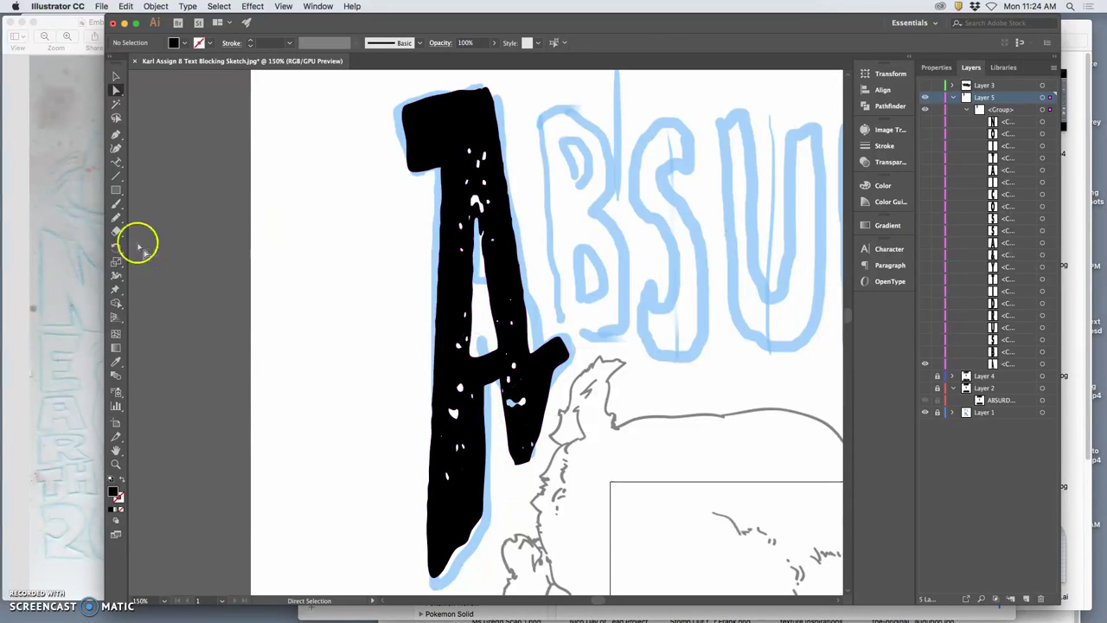
Configure the Eraser tool with its angle set to Fixed
click(116, 231)
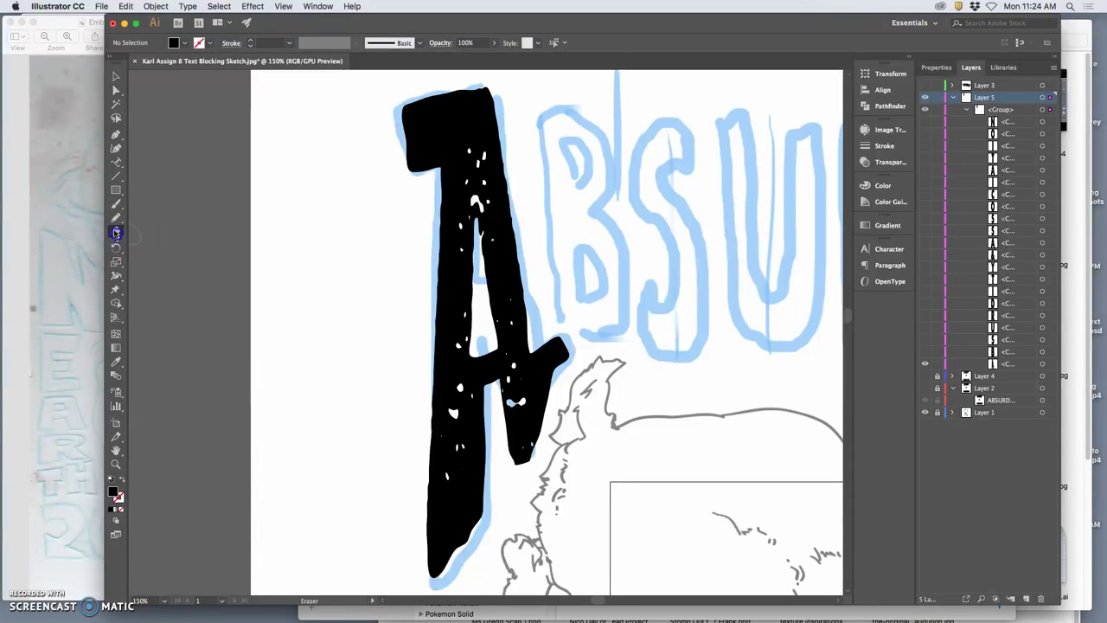
double_click(116, 232)
click(580, 310)
click(573, 321)
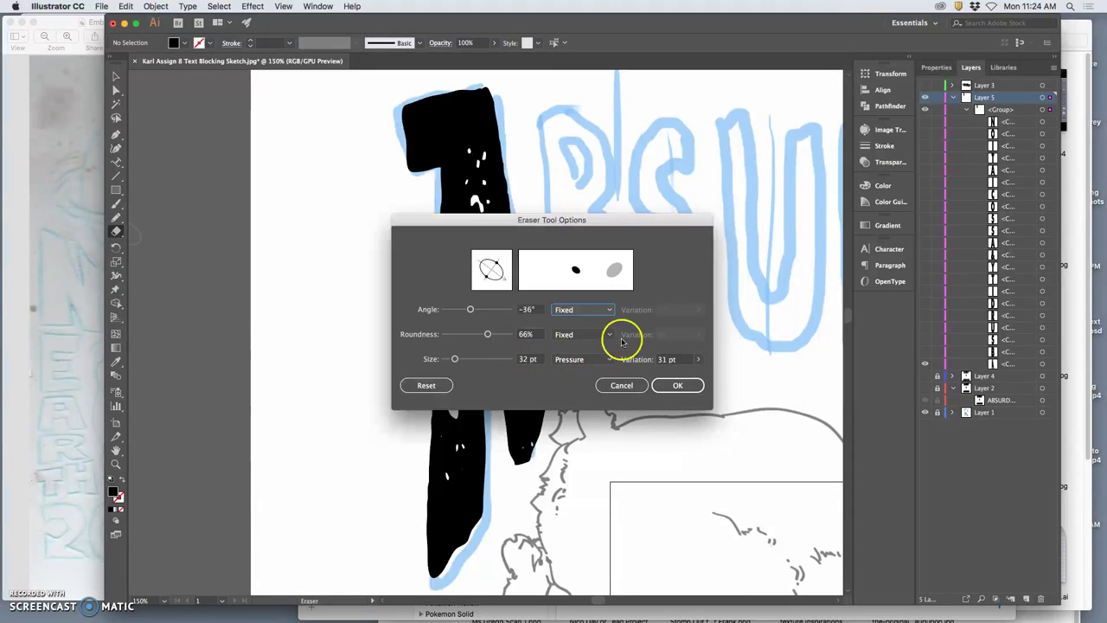
click(673, 385)
Erase small texture specks into the solid black areas of the A's upper arm, crossbar area and lower left leg
click(438, 134)
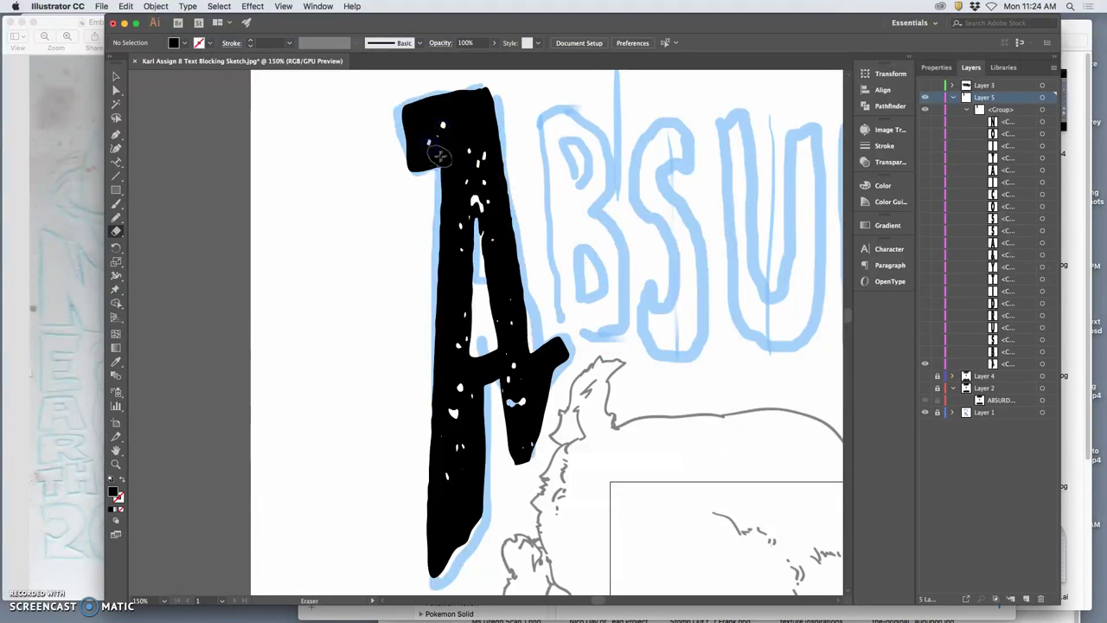
click(483, 378)
click(447, 458)
click(566, 342)
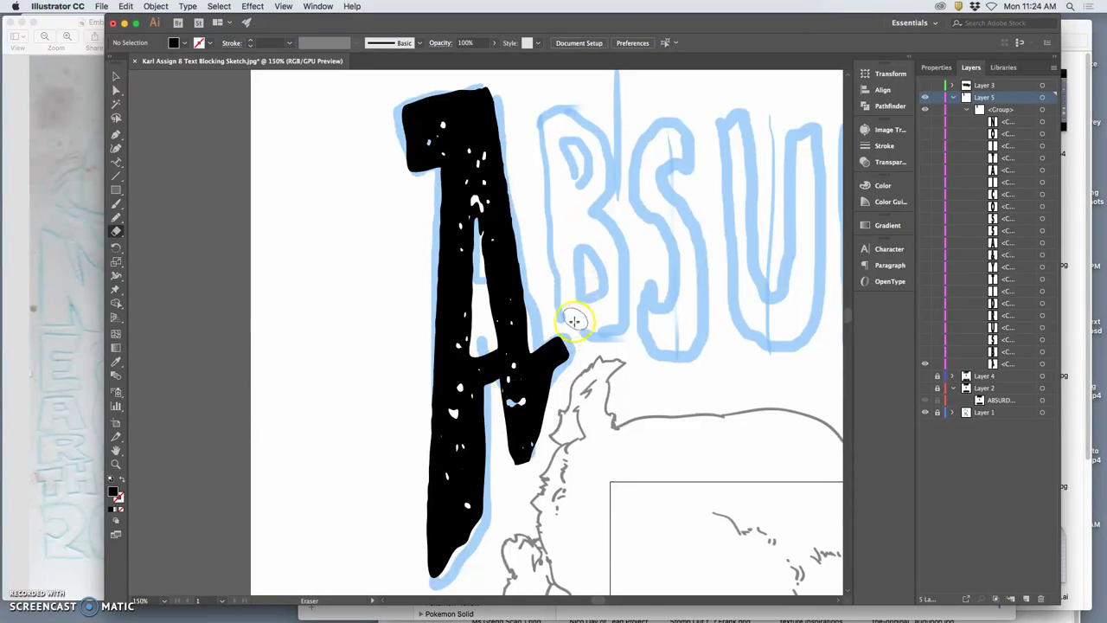
Examine how the speckled A sits beside the blue lettering and the animal drawings across the poster
key(super+minus)
key(super+minus)
key(super+minus)
key(super+minus)
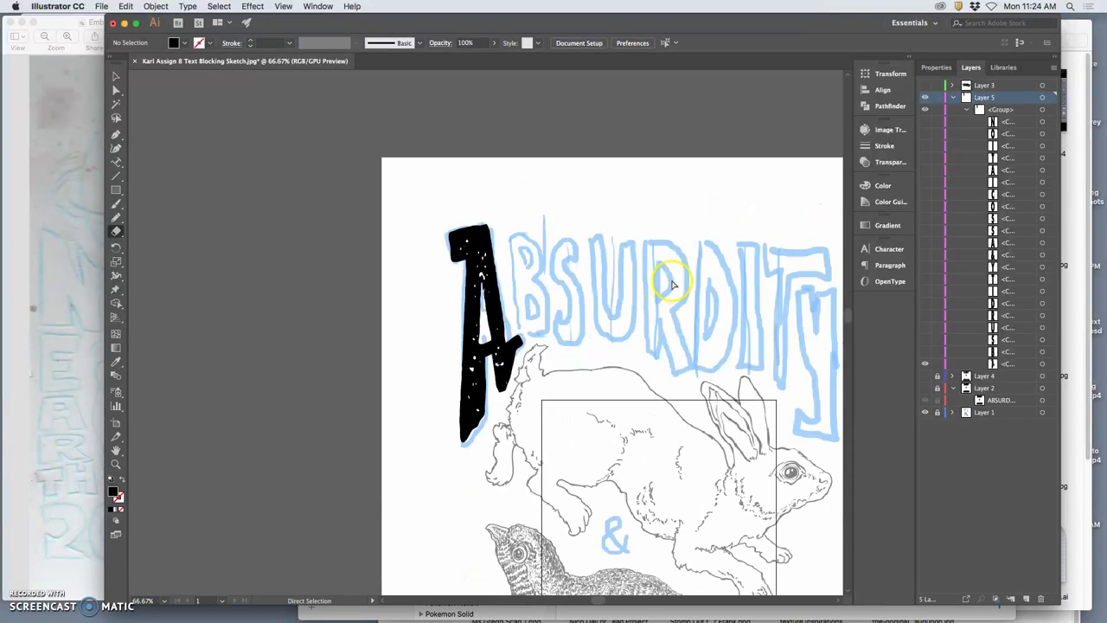
key(super+equal)
key(super+equal)
key(super+equal)
key(super+plus)
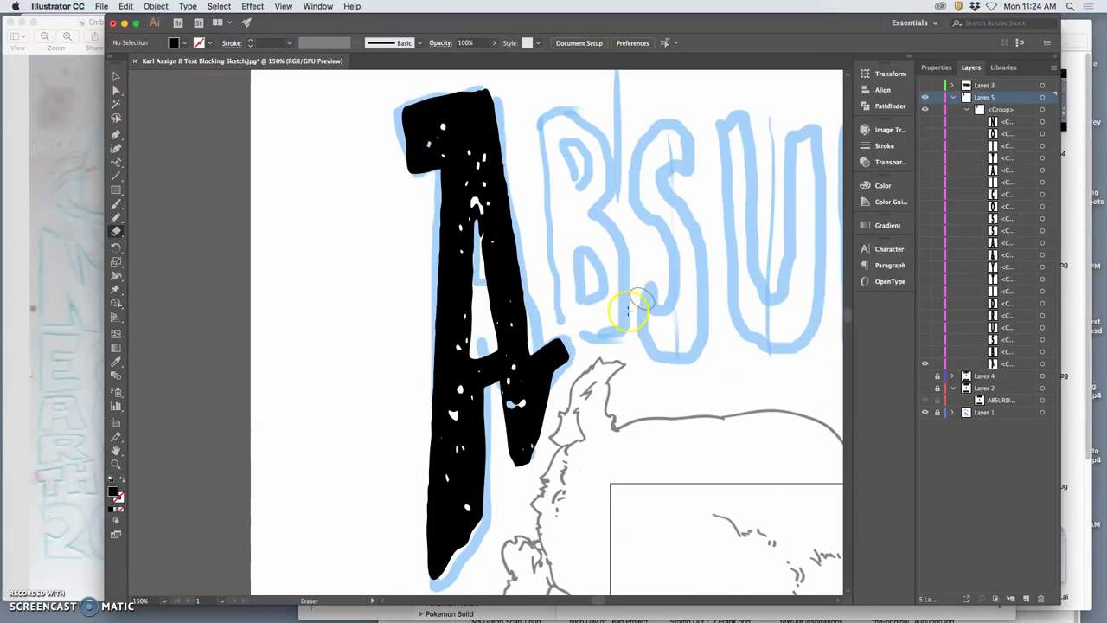
Refine the A's outer edge with the Pencil tool where the right leg meets the crossbar spur
click(116, 220)
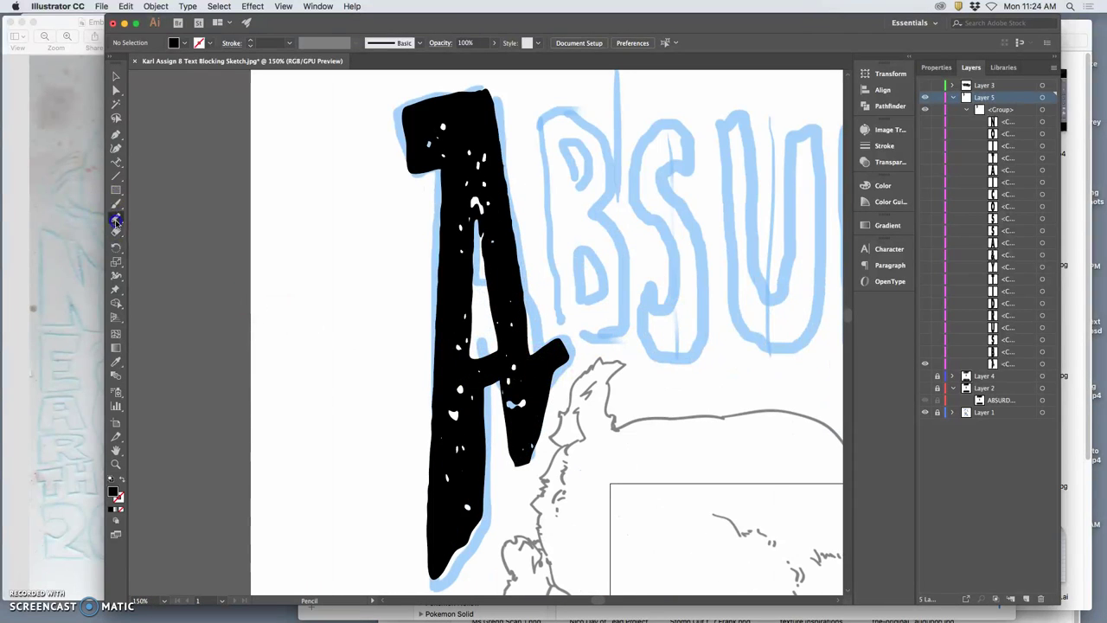
super+click(508, 283)
super+click(505, 288)
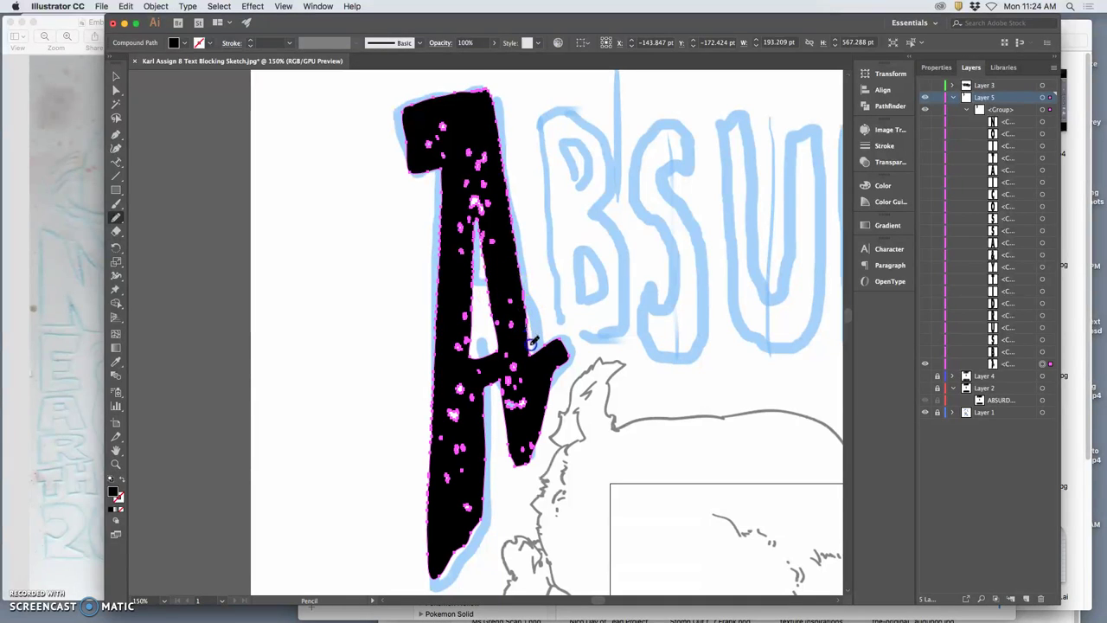
mouse_move(535, 349)
mouse_down()
mouse_move(561, 344)
mouse_move(571, 356)
mouse_move(561, 353)
mouse_move(582, 331)
mouse_up()
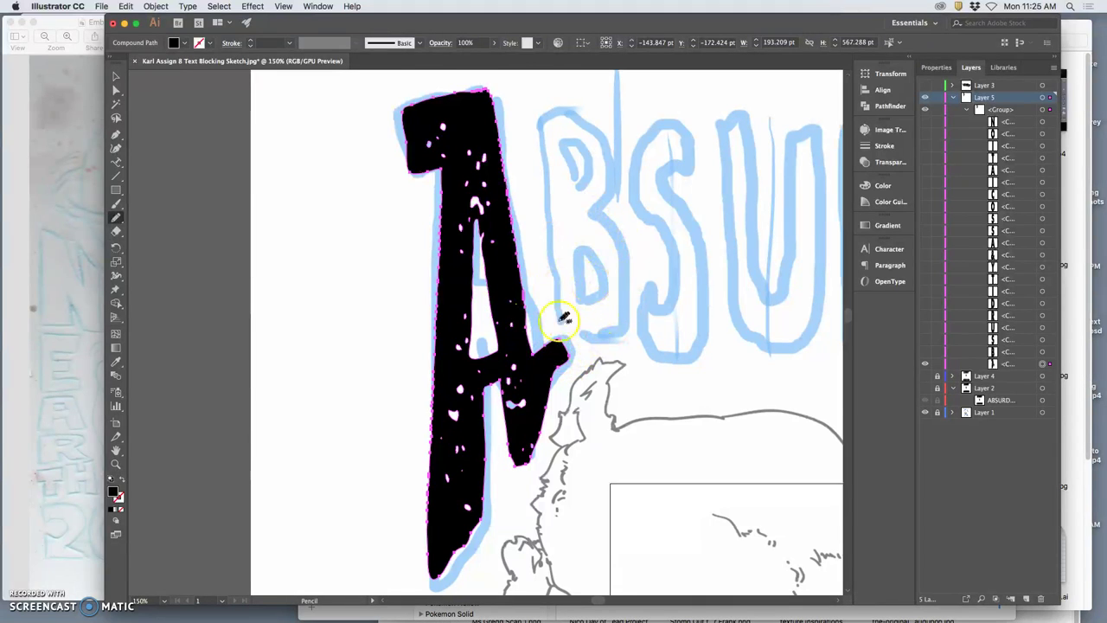
Show the black textured letter B and lock the finished A
click(926, 351)
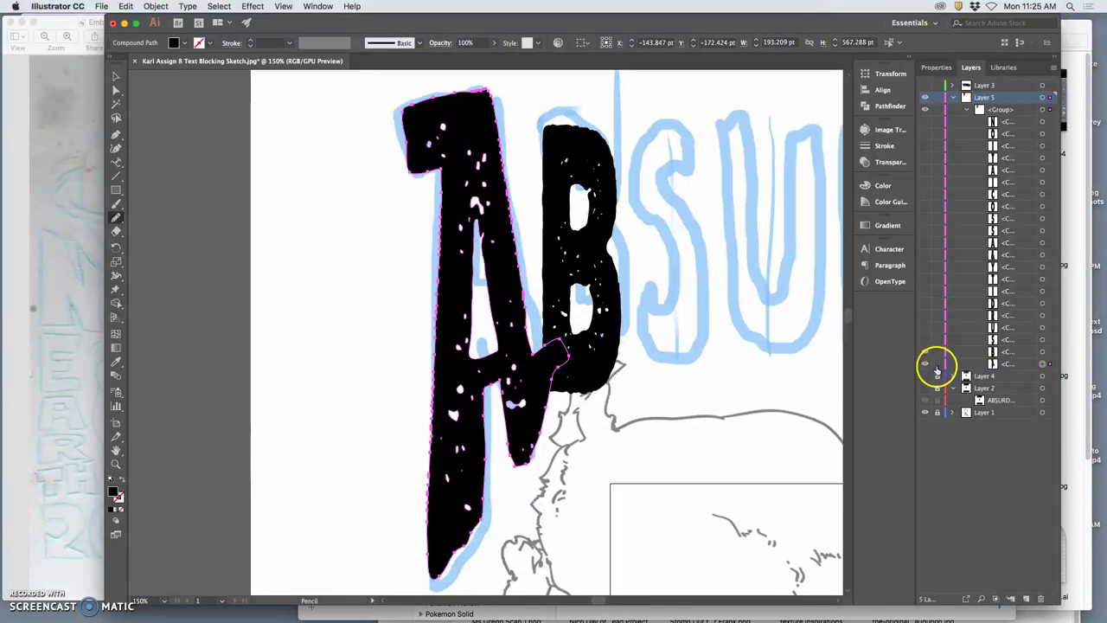
click(937, 364)
Resize the B to about 97 pt wide and 291 pt high to fit its blue sketch
click(1045, 352)
click(114, 78)
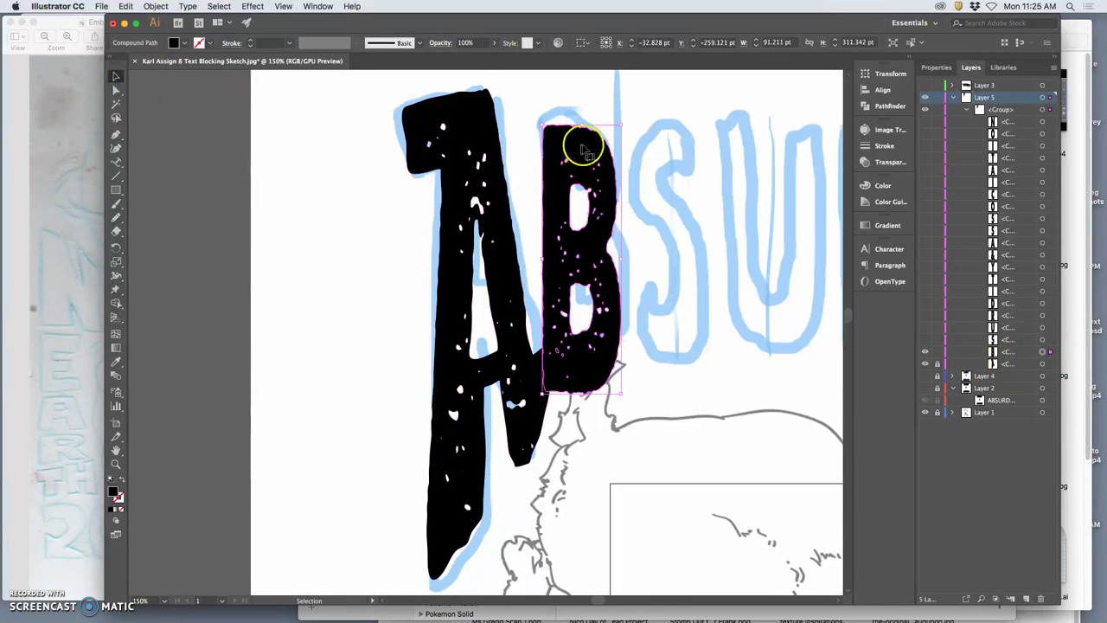
drag(580, 125, 581, 100)
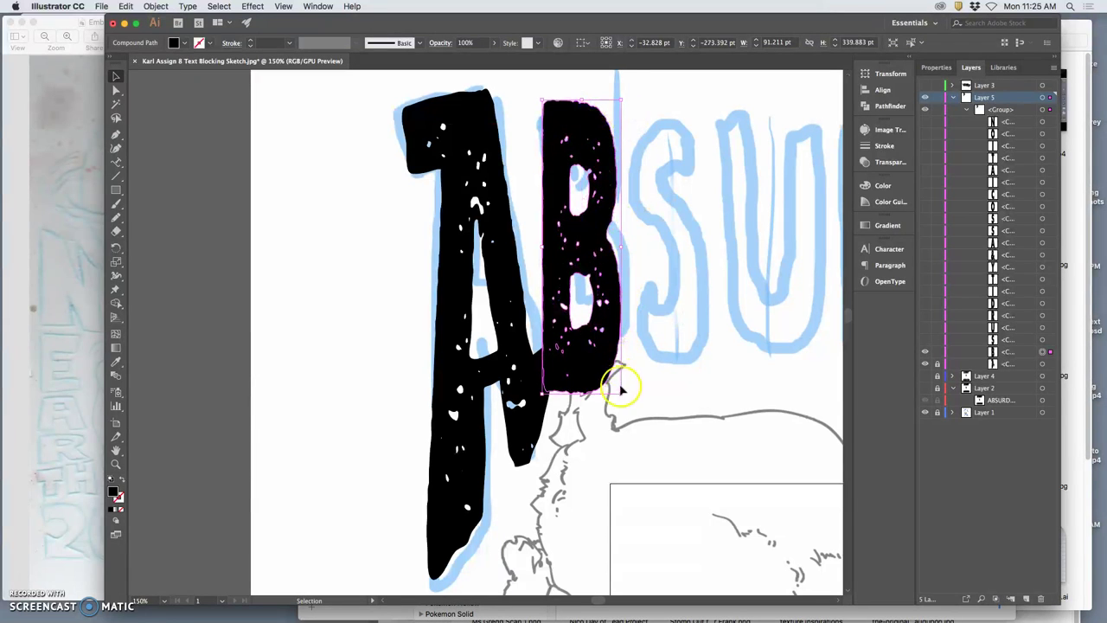
drag(618, 392, 631, 349)
click(638, 248)
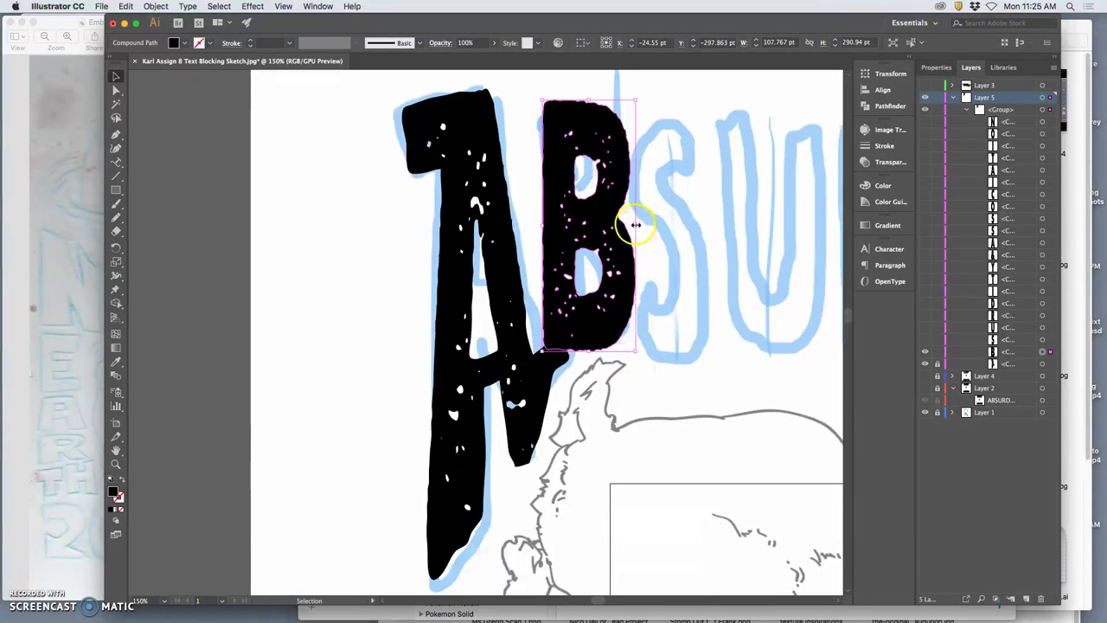
drag(636, 224, 626, 224)
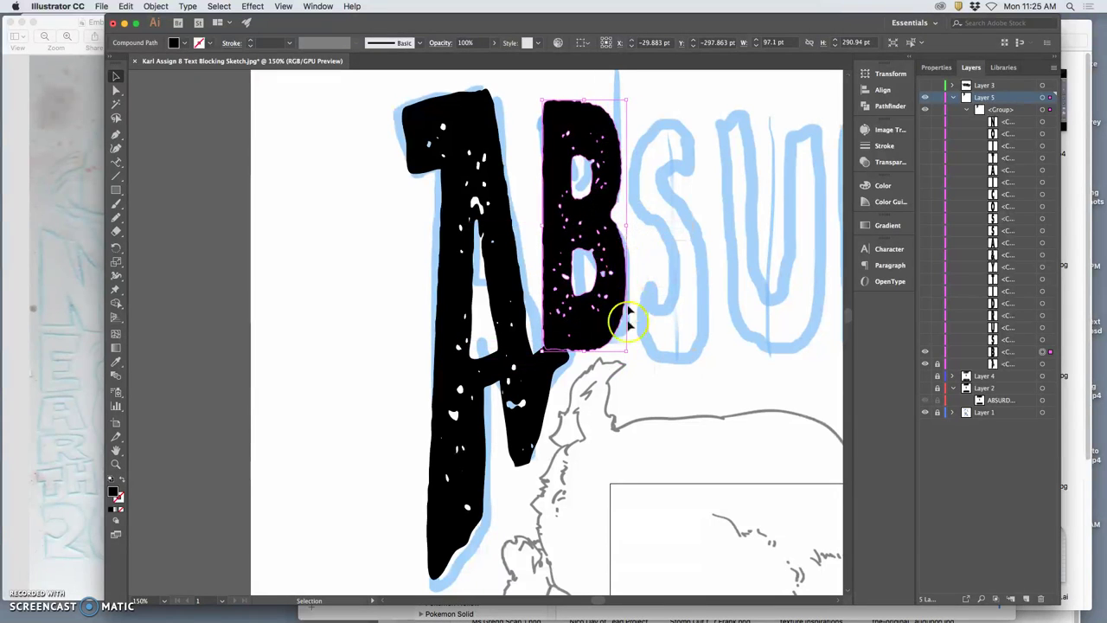
Redraw the B's bottom edge higher, clear of the A's spur, and reshape its upper-left corner and left side with the Pencil tool
key(a)
key(super+minus)
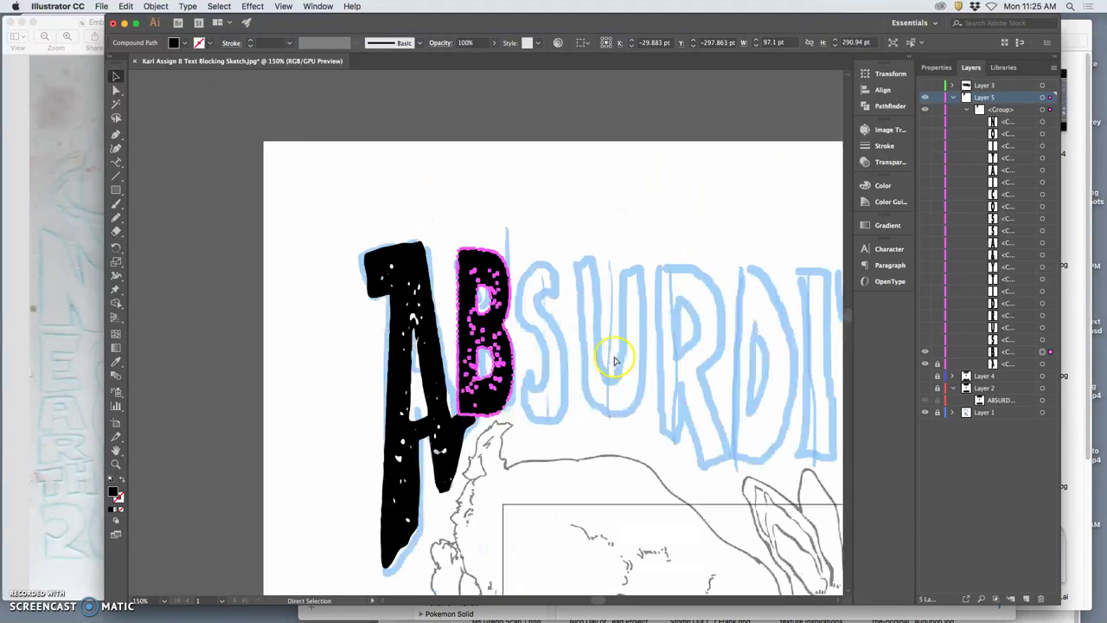
key(super+equal)
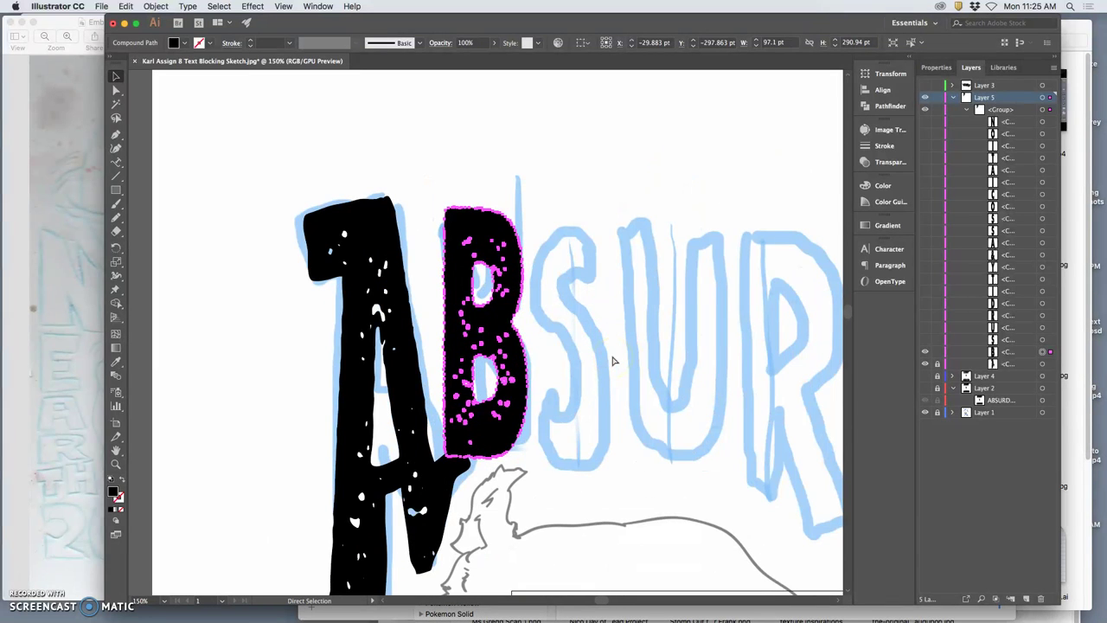
key(v)
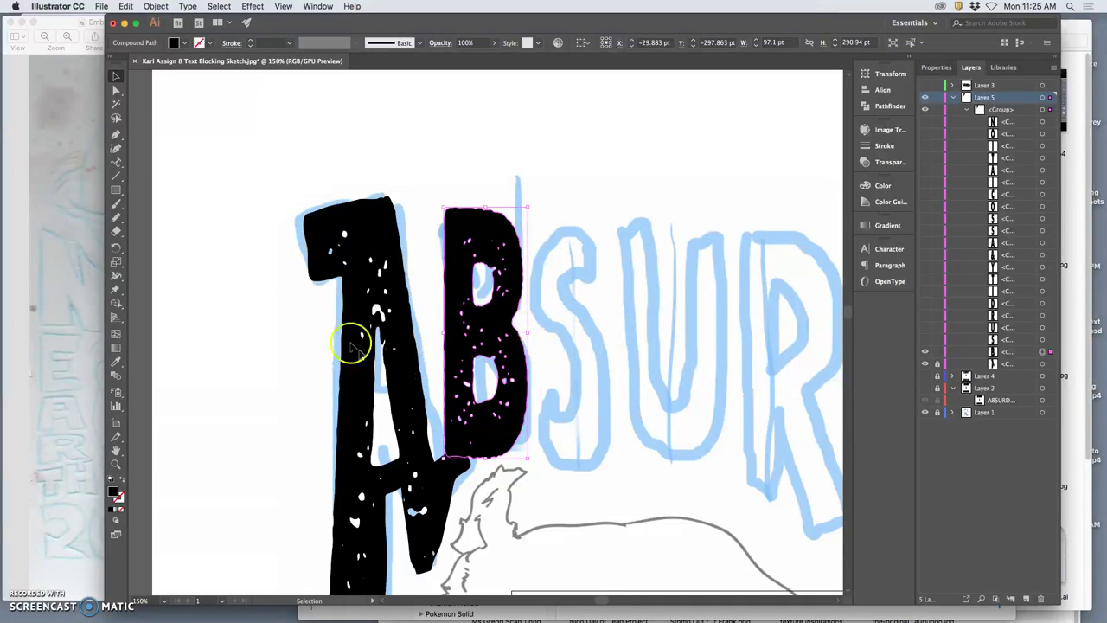
click(118, 218)
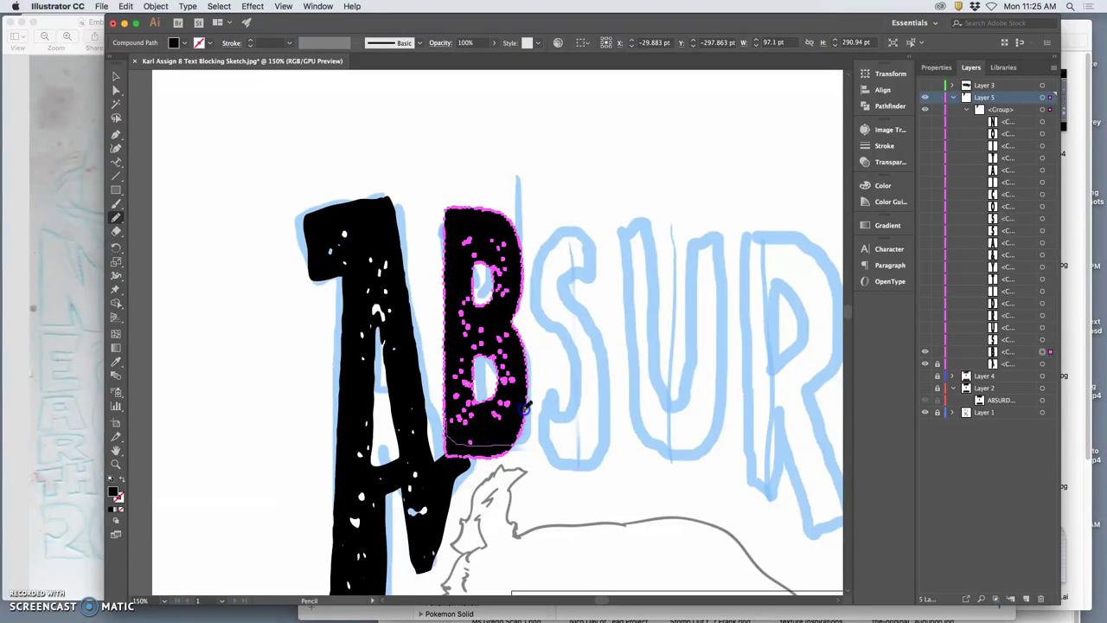
mouse_move(484, 450)
mouse_down()
mouse_move(463, 373)
mouse_move(452, 217)
mouse_move(485, 211)
mouse_up()
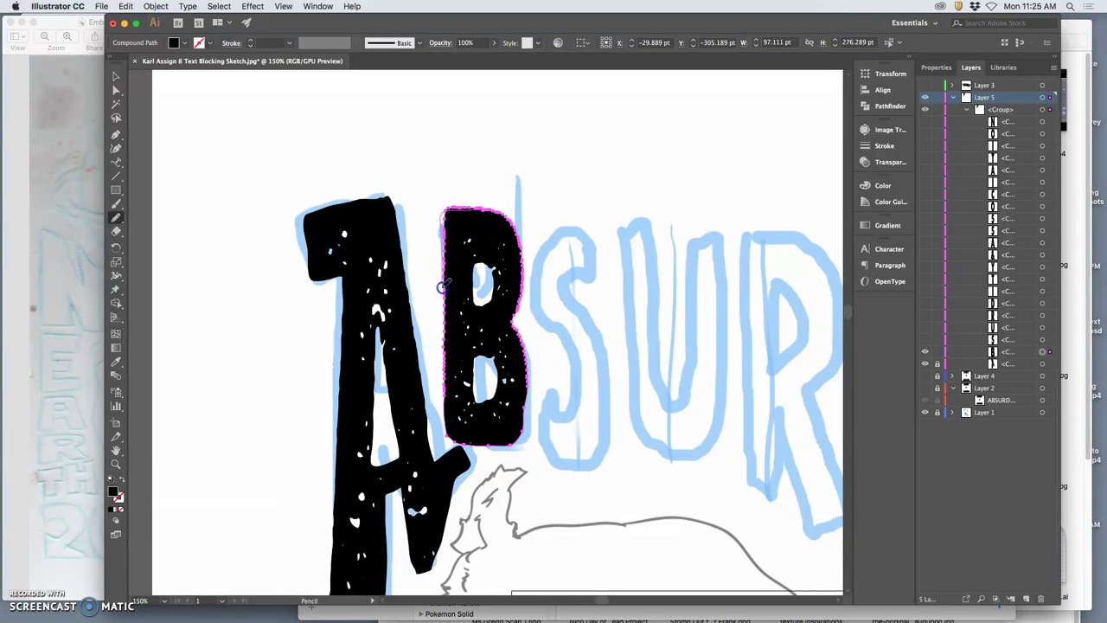
mouse_move(447, 331)
mouse_down()
mouse_move(440, 403)
mouse_move(464, 375)
mouse_move(449, 359)
mouse_up()
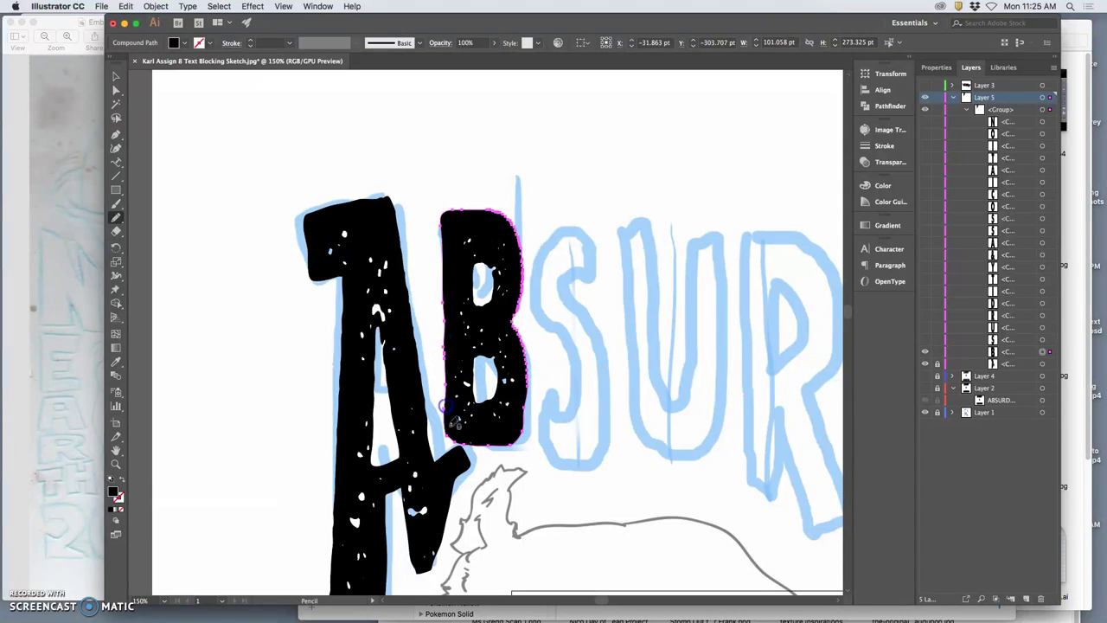
Rotate the B slightly counterclockwise and narrow it from its left side to about 99 pt wide
click(116, 75)
drag(534, 207, 526, 205)
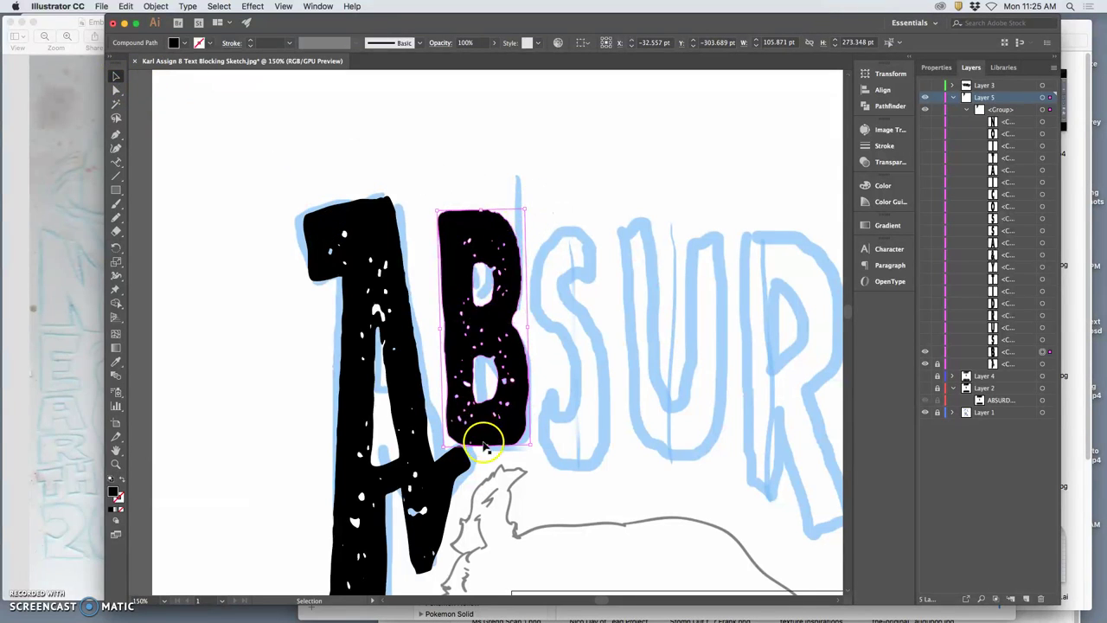
drag(442, 447, 449, 447)
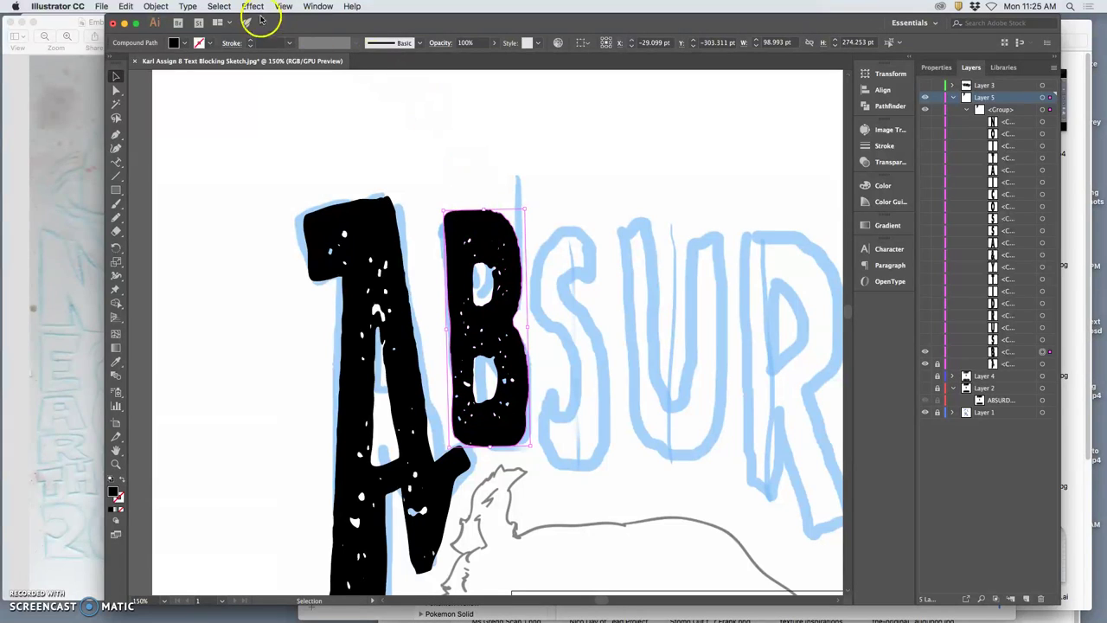
Start a Shear on the B with the preview on, using the horizontal axis and a shear angle of 359°
click(156, 6)
mouse_move(251, 20)
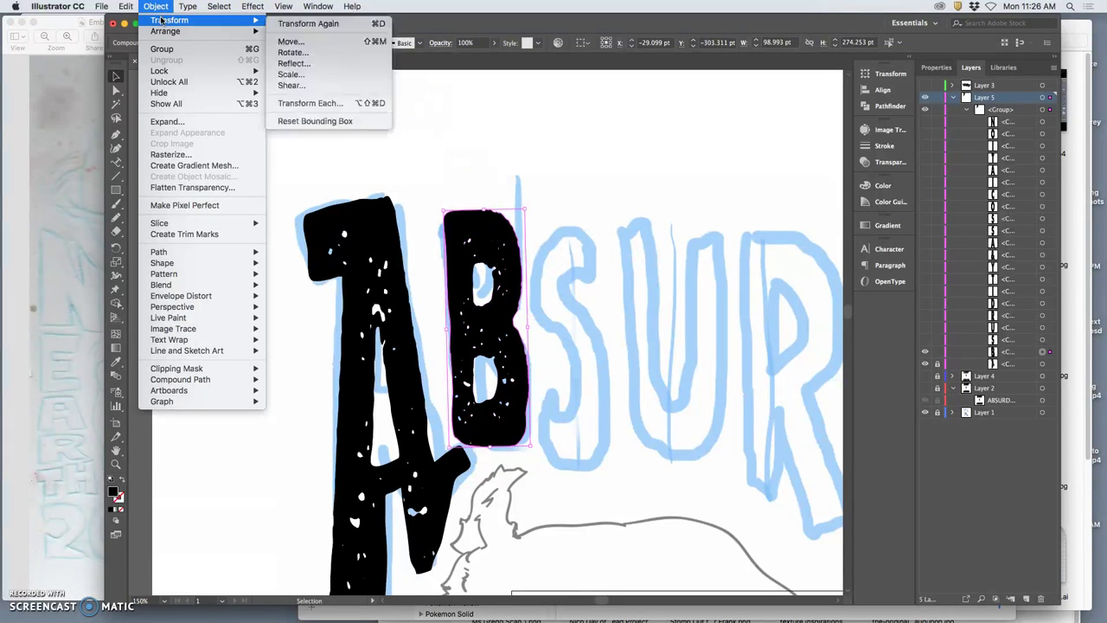
click(292, 85)
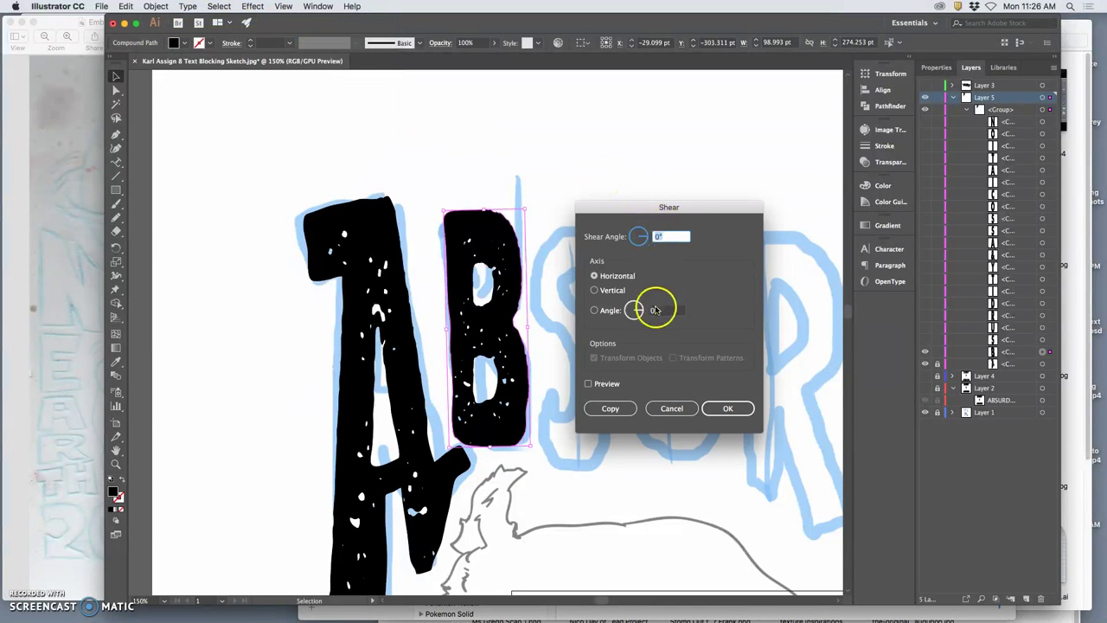
click(588, 384)
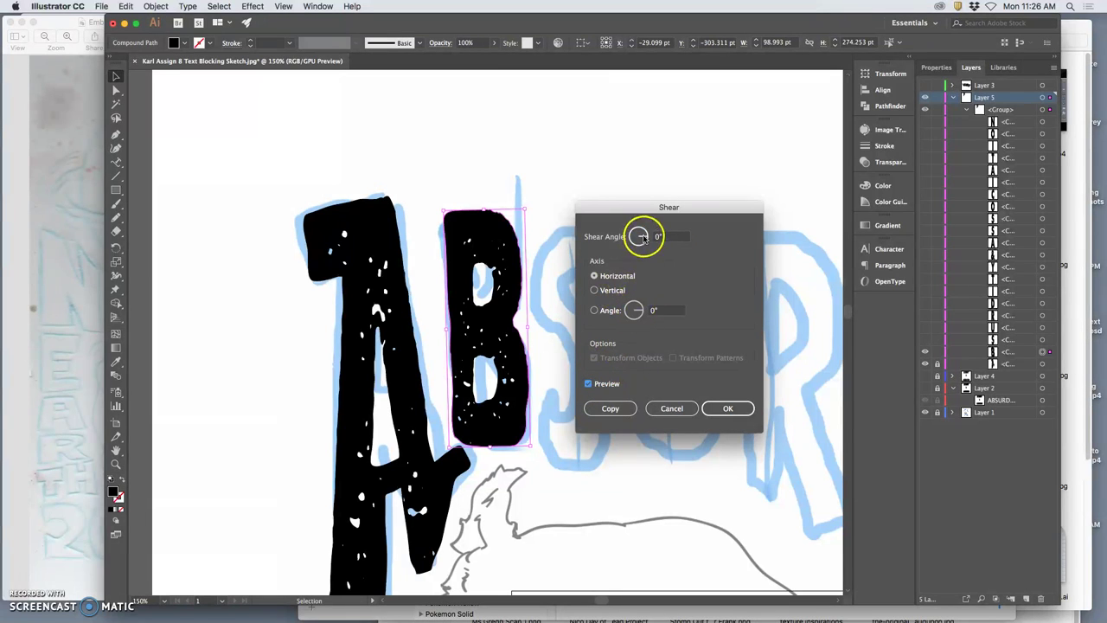
click(642, 236)
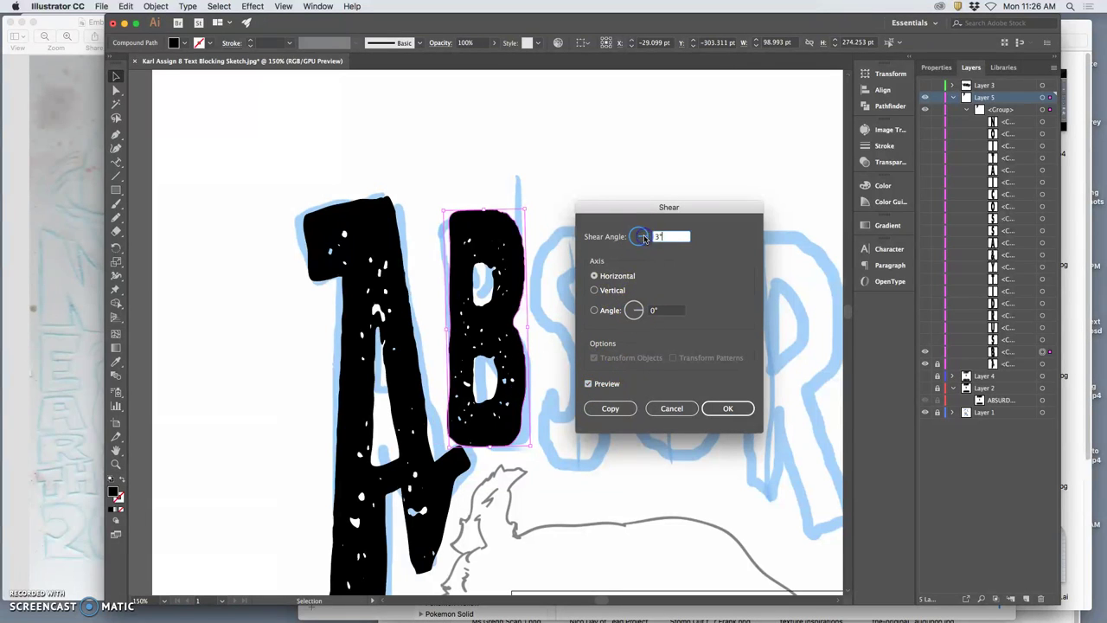
click(644, 238)
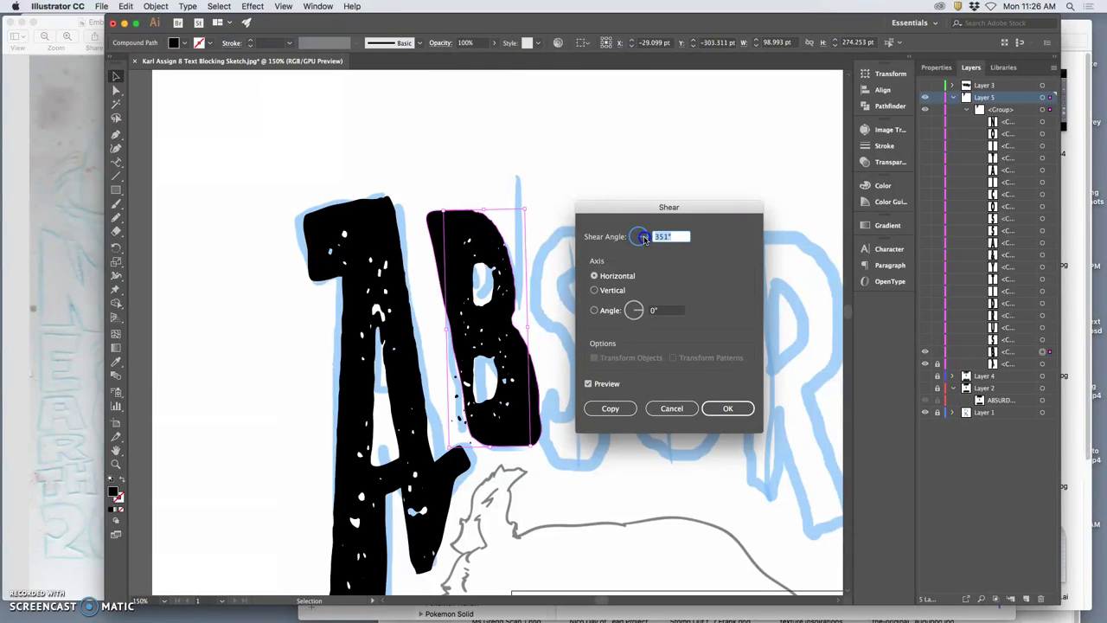
drag(643, 239, 643, 238)
click(673, 266)
double_click(665, 238)
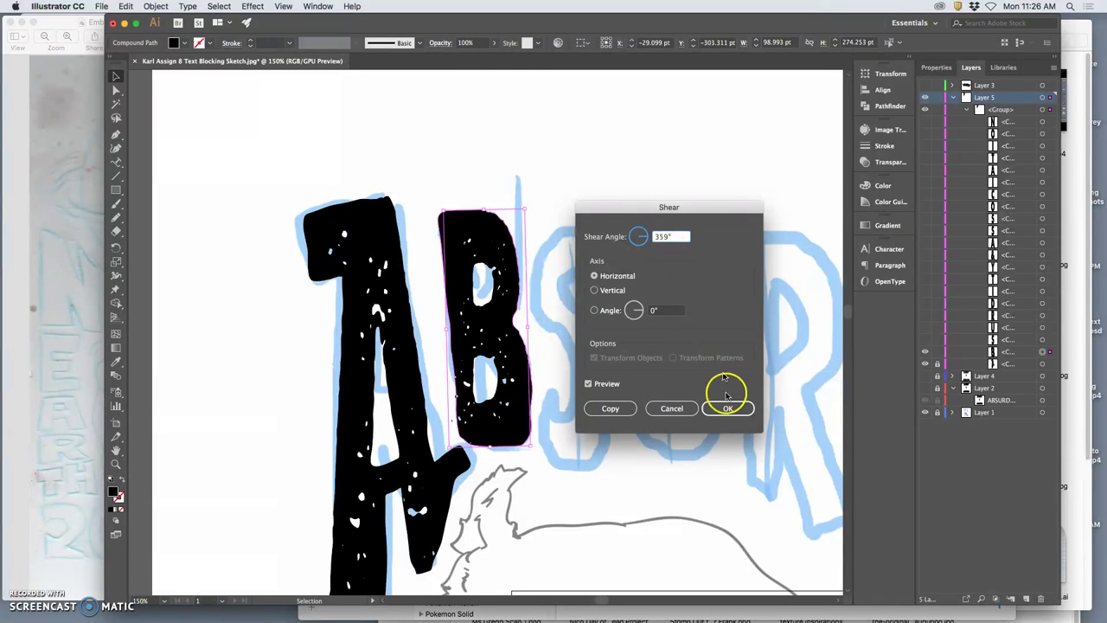
Apply the 359° shear to the B using an axis angle of 13°, and deselect the letter
click(644, 311)
click(641, 311)
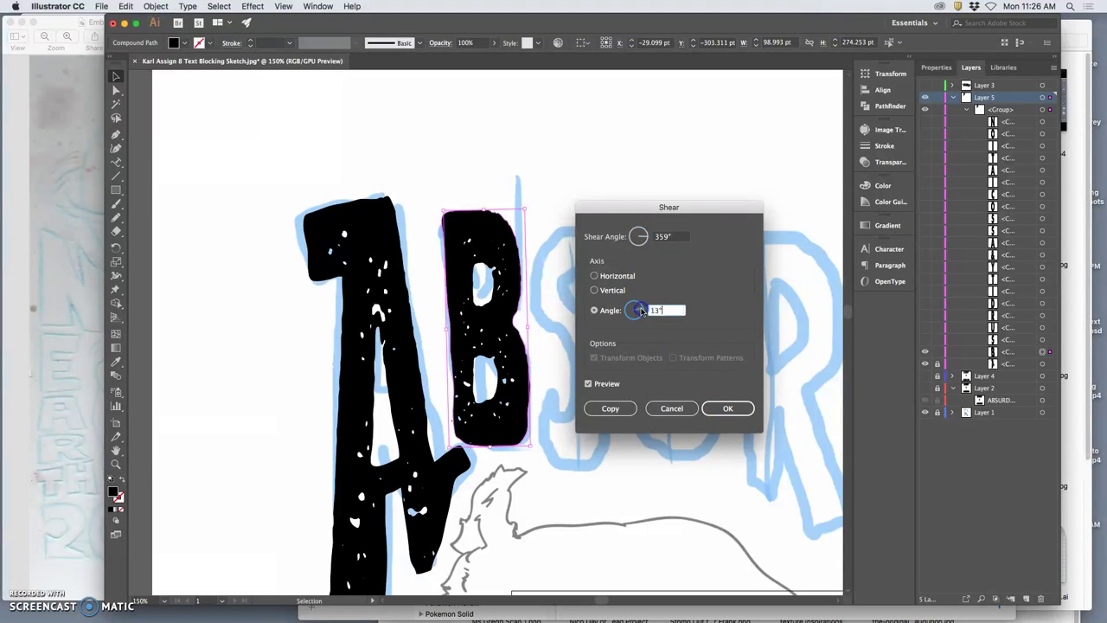
click(720, 415)
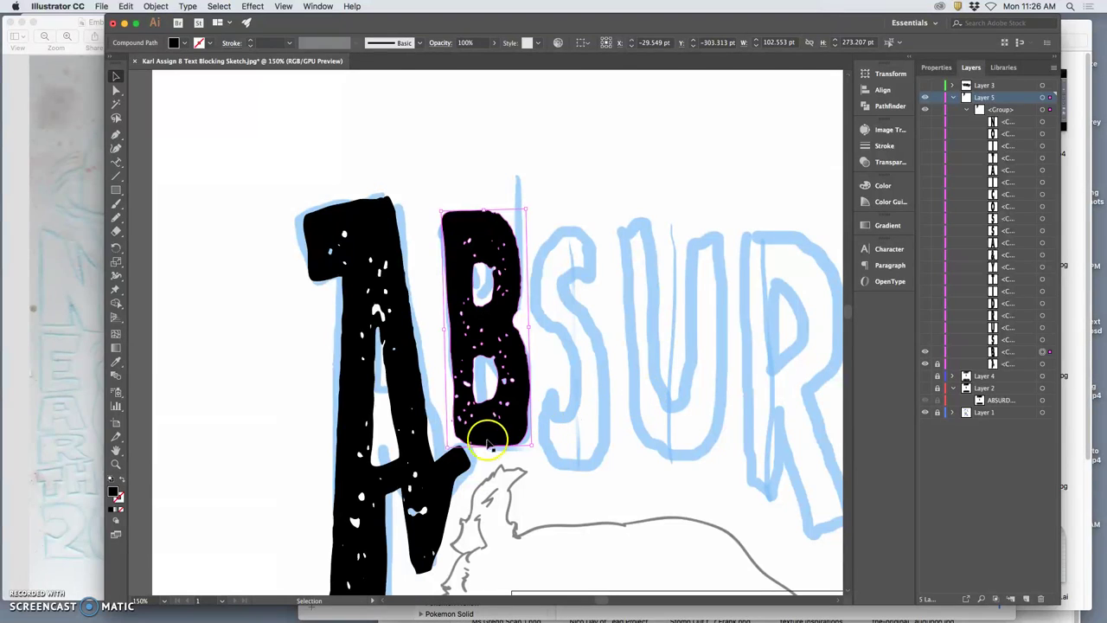
drag(488, 445, 490, 449)
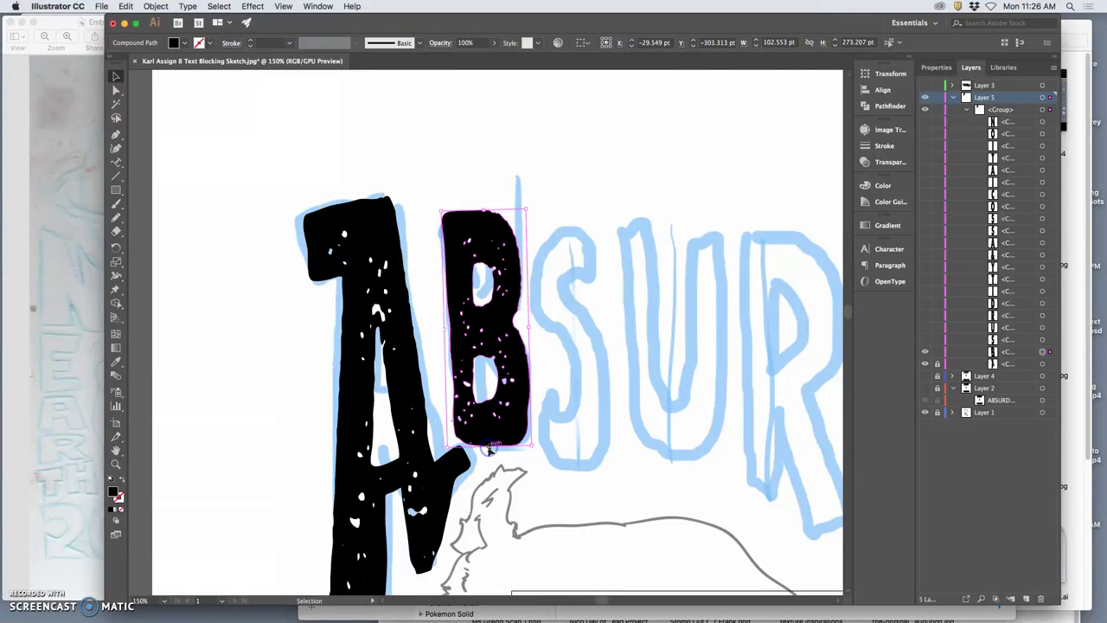
click(566, 231)
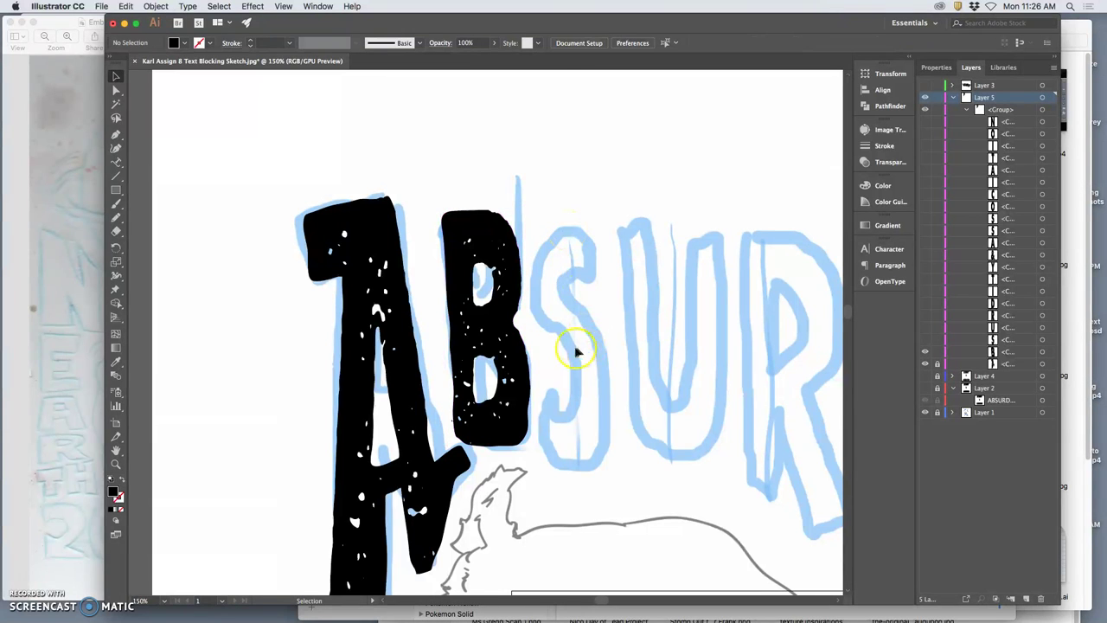
Delete the stray black speck just outside the B's lower-left side
scroll(575, 353, down, 3)
key(super+=)
key(super+=)
key(super+=)
key(super+=)
key(super+=)
key(super+=)
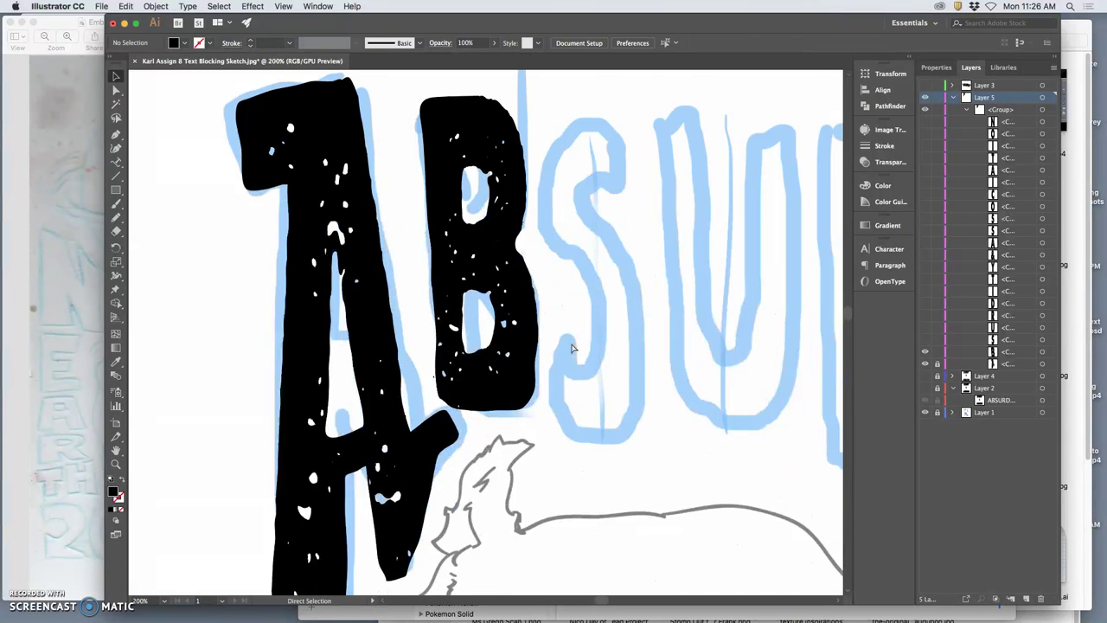
scroll(482, 340, down, 3)
scroll(482, 340, down, 8)
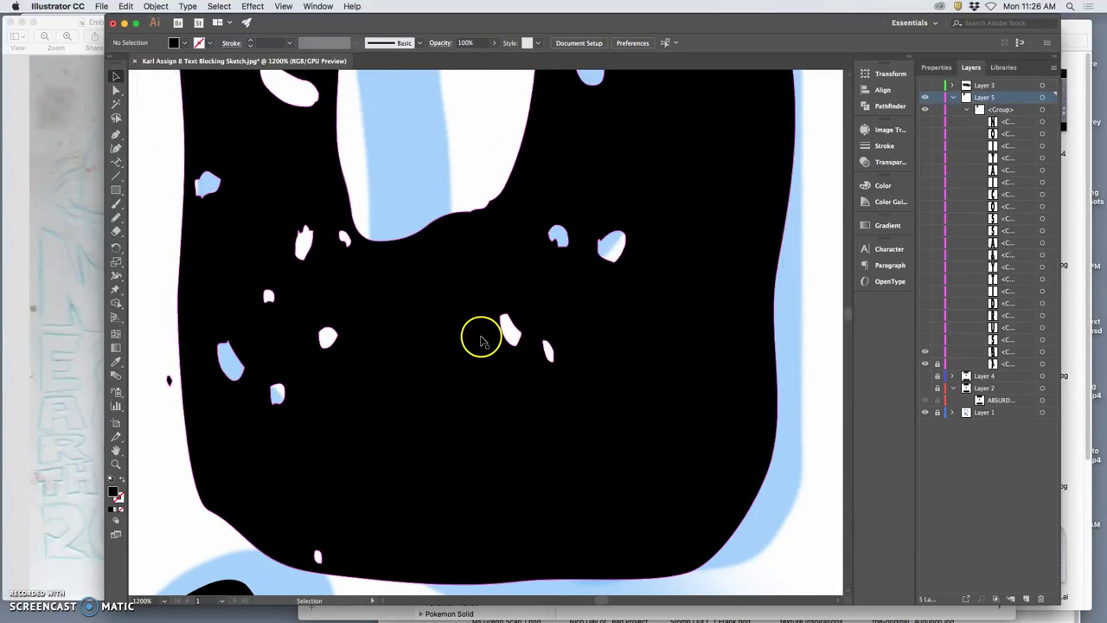
scroll(483, 339, left, 10)
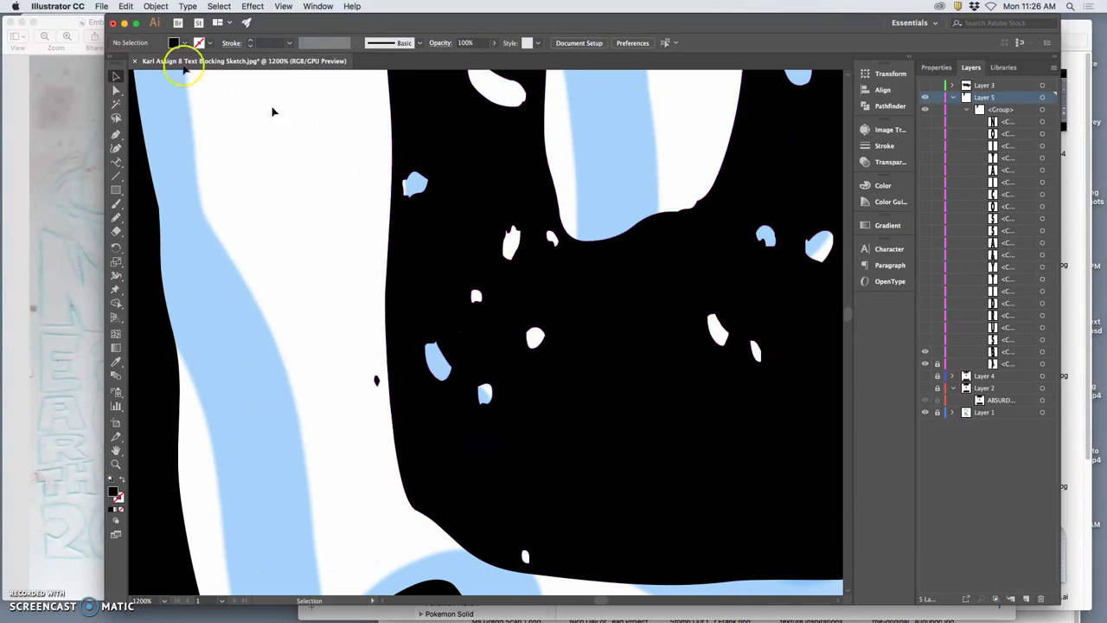
click(116, 89)
click(377, 380)
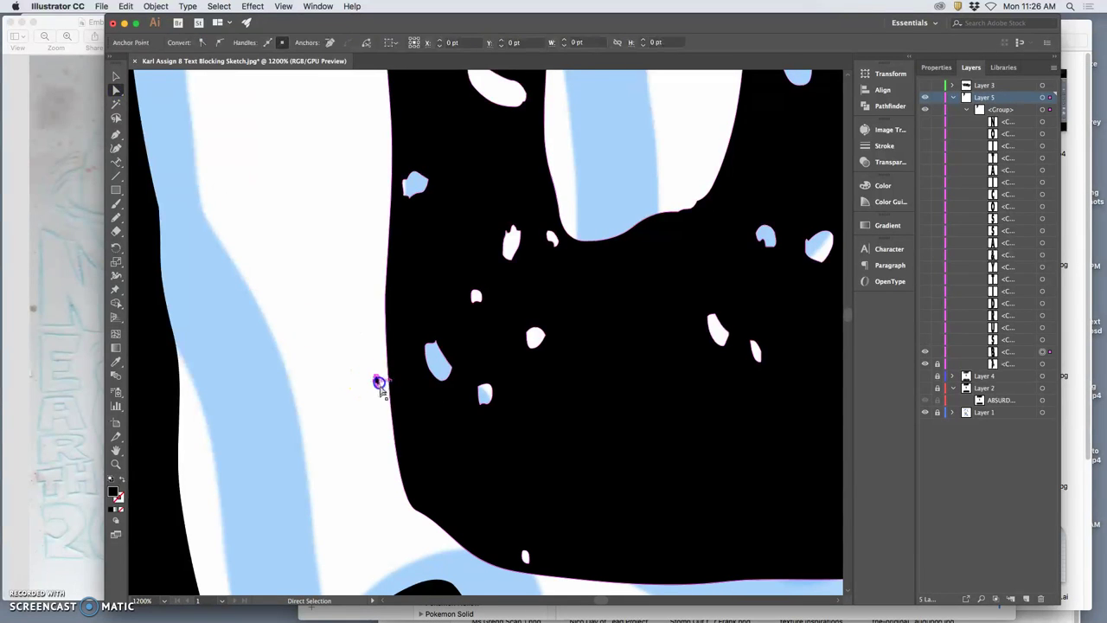
key(Delete)
key(Delete)
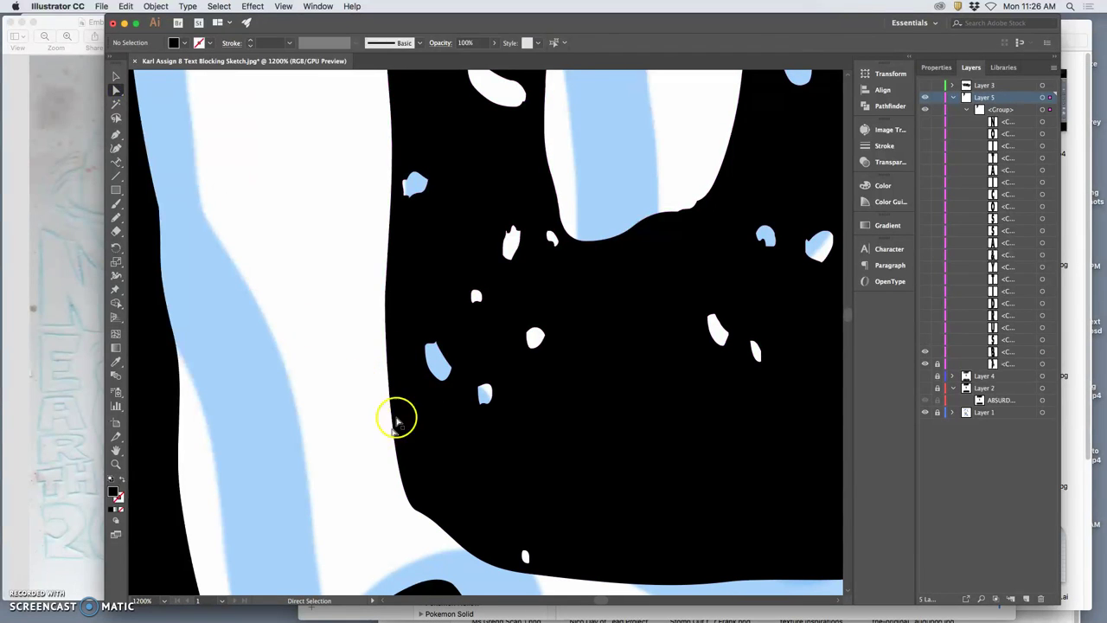
Carve a notch into the B's lower-left corner with the Pencil tool so it clears the A's spur
key(super+minus)
key(super+minus)
key(super+minus)
key(super+minus)
key(super+minus)
key(super+minus)
key(super+minus)
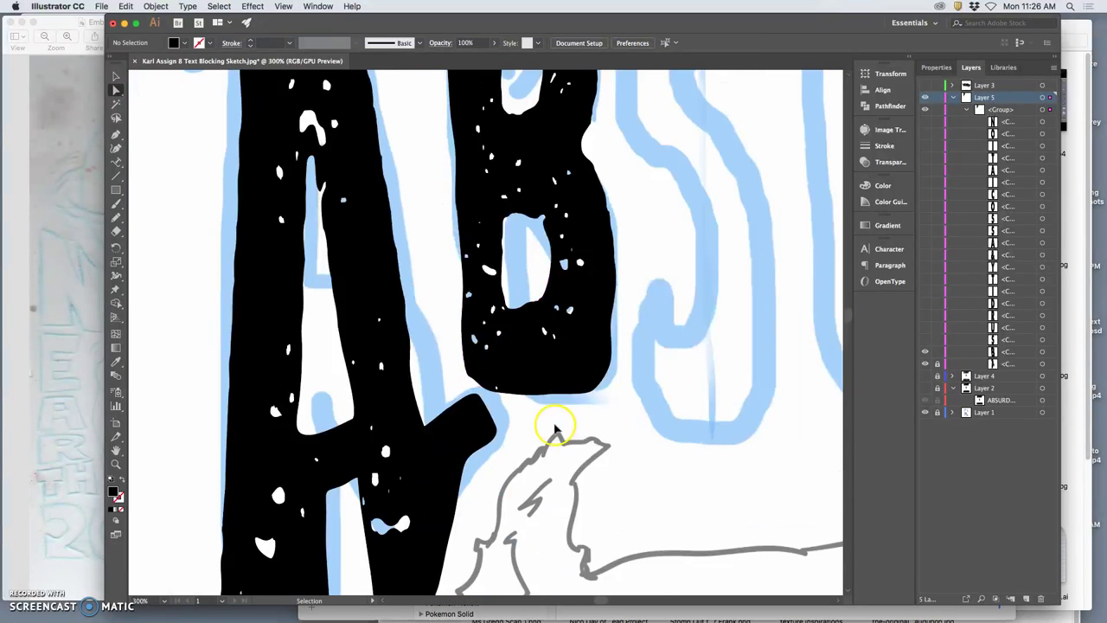
key(super+minus)
key(super+minus)
key(super+equal)
key(super+equal)
key(super+equal)
key(super+equal)
key(super+equal)
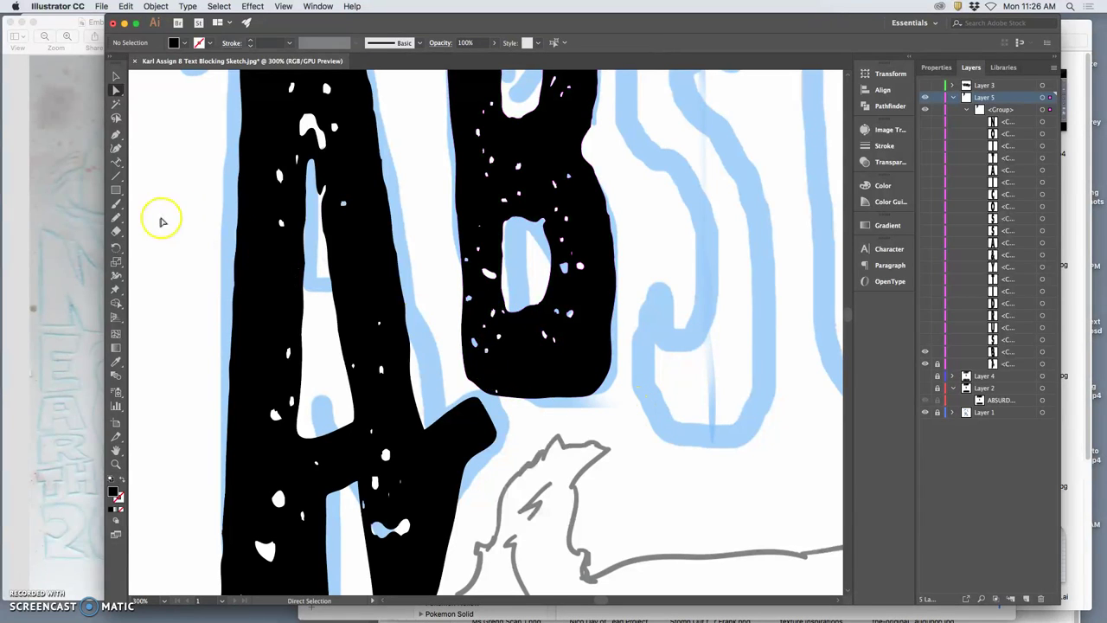
click(116, 217)
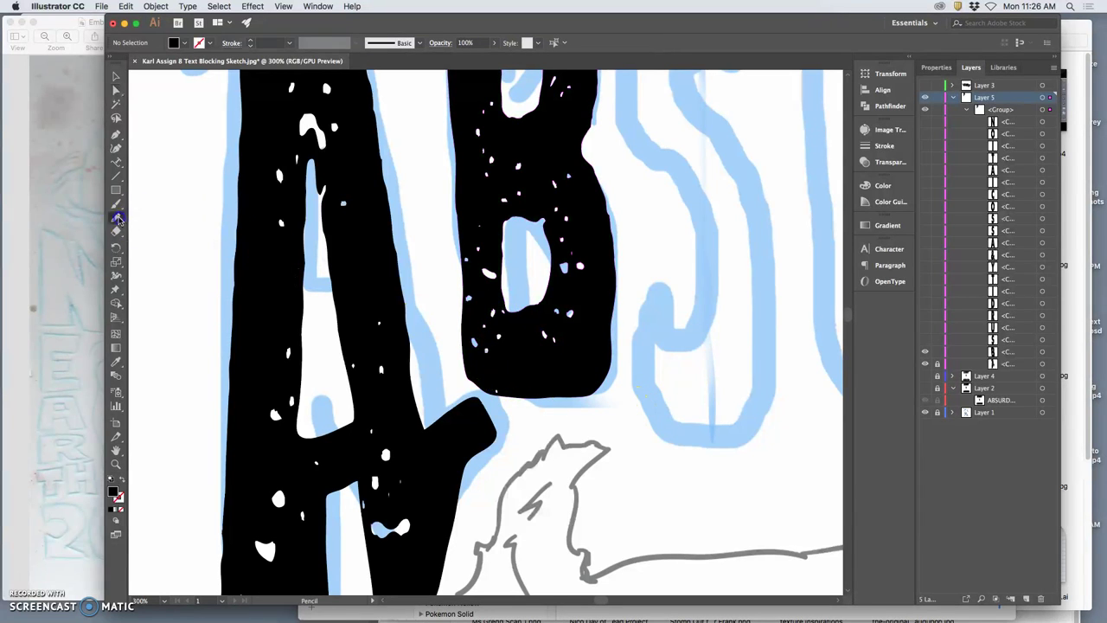
super+click(500, 361)
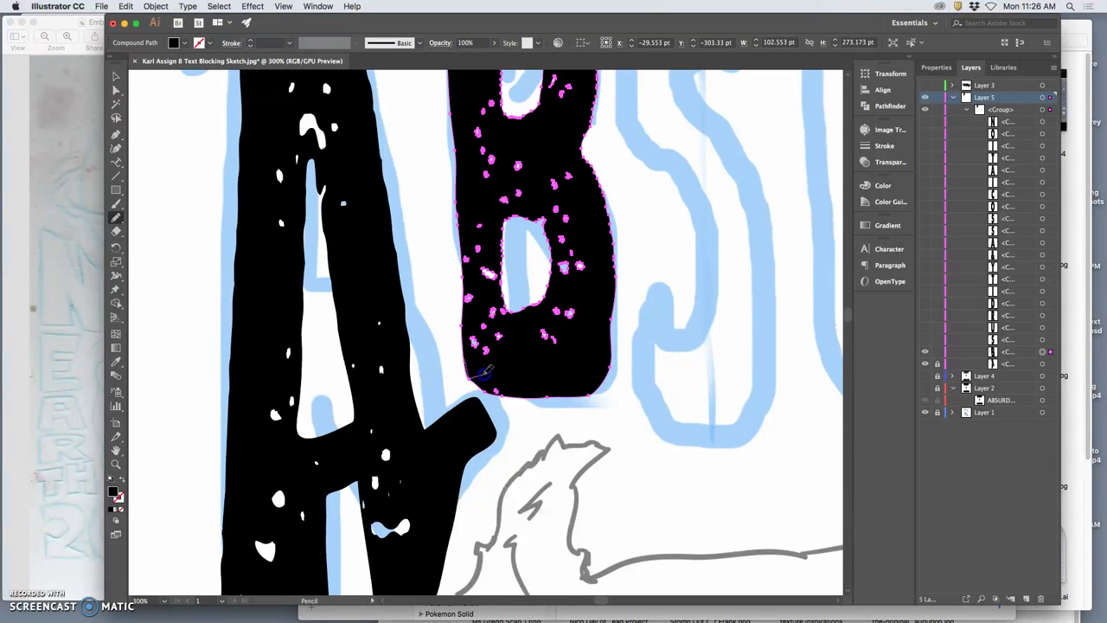
mouse_move(498, 387)
mouse_down()
mouse_move(489, 385)
mouse_move(497, 391)
mouse_up()
click(542, 455)
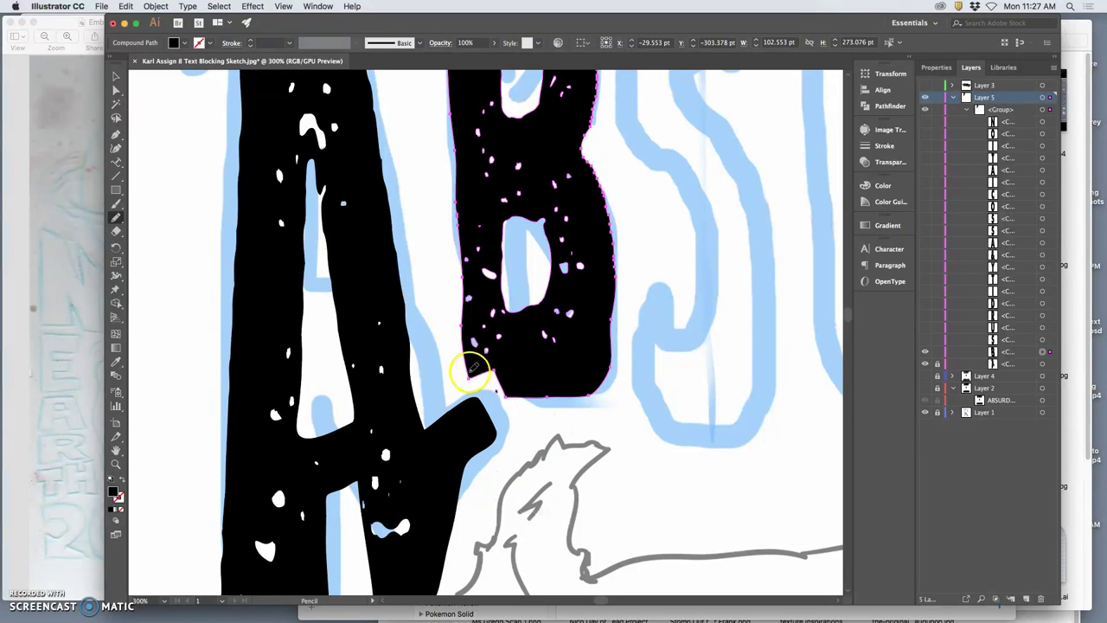
drag(470, 376, 490, 371)
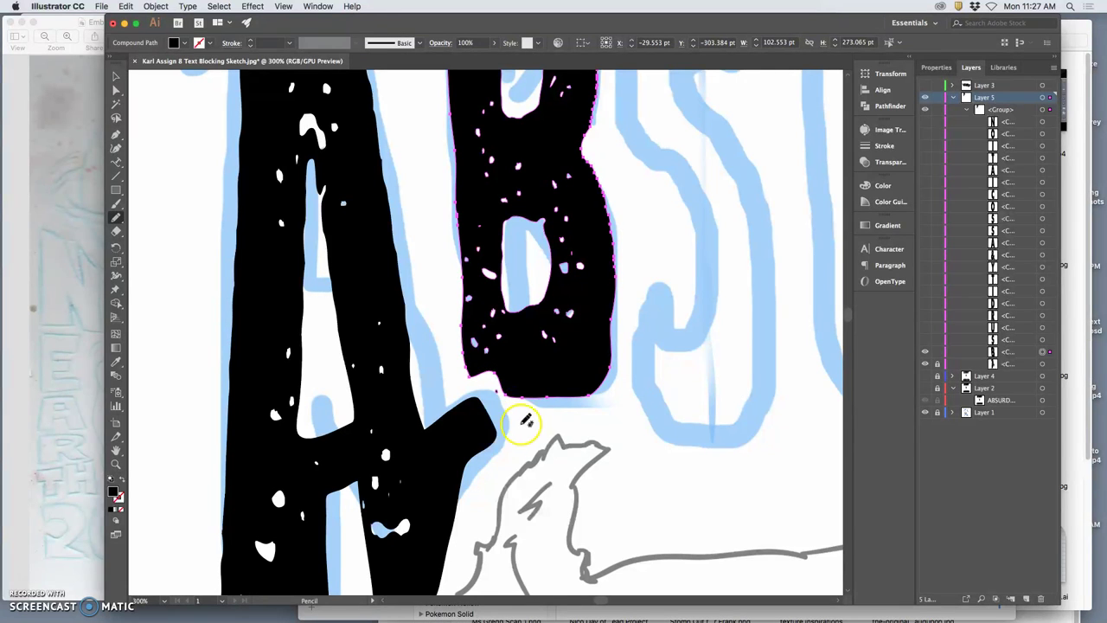
Remove the leftover speck beneath the new notch at the B's lower-left corner
key(super)
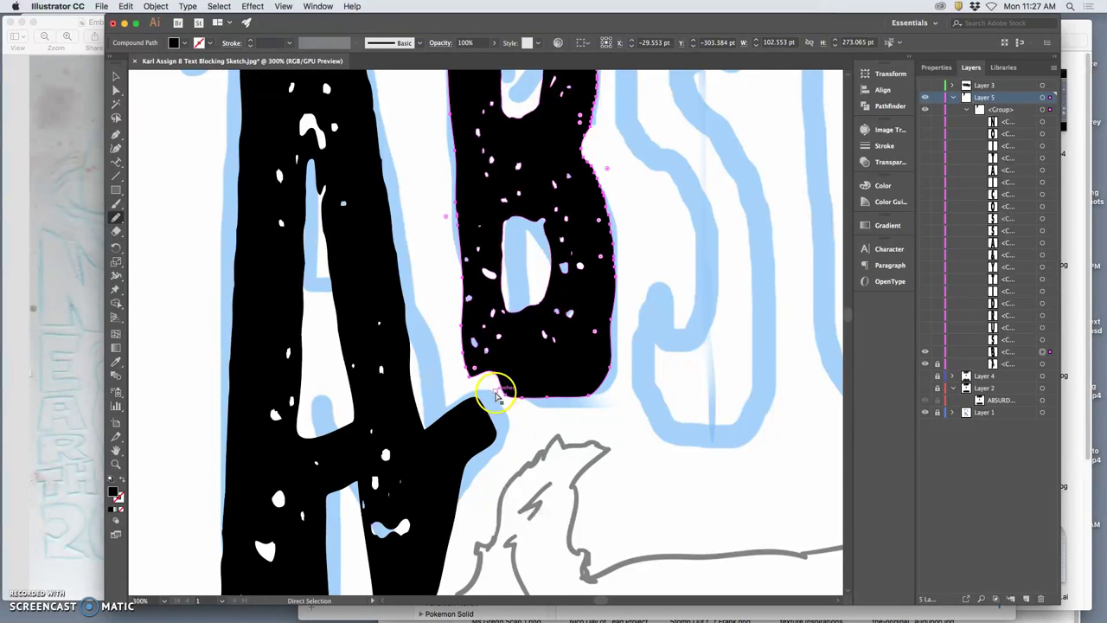
click(499, 409)
click(497, 393)
key(n)
click(494, 416)
key(super+minus)
key(super+minus)
key(super+minus)
key(super+minus)
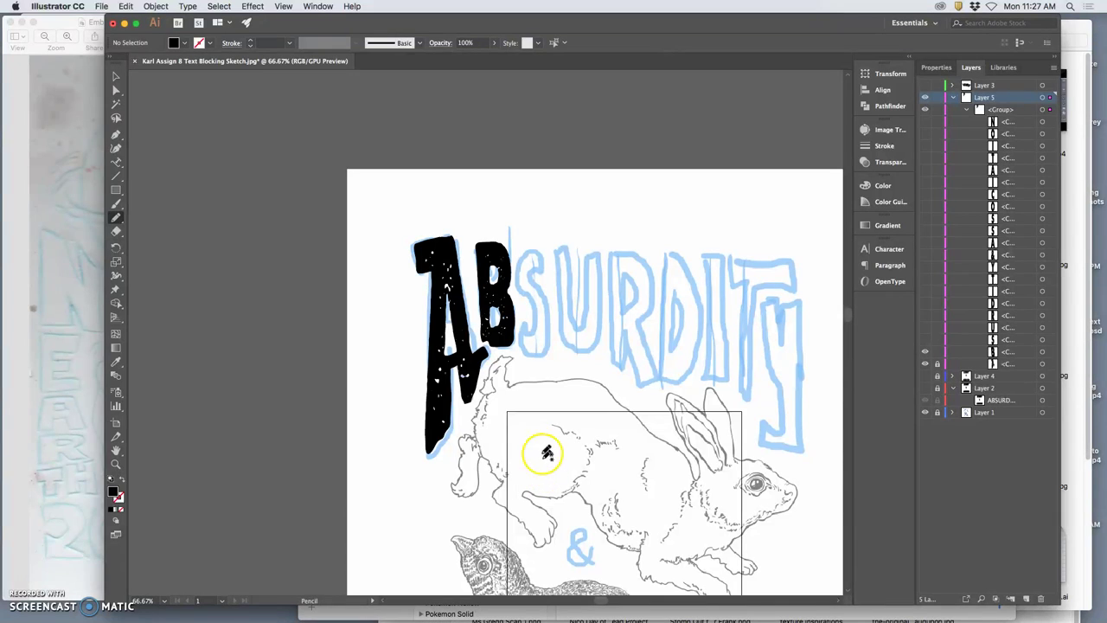
With the B locked, show the S and shorten it from its bottom edge to about 300 pt high
click(925, 340)
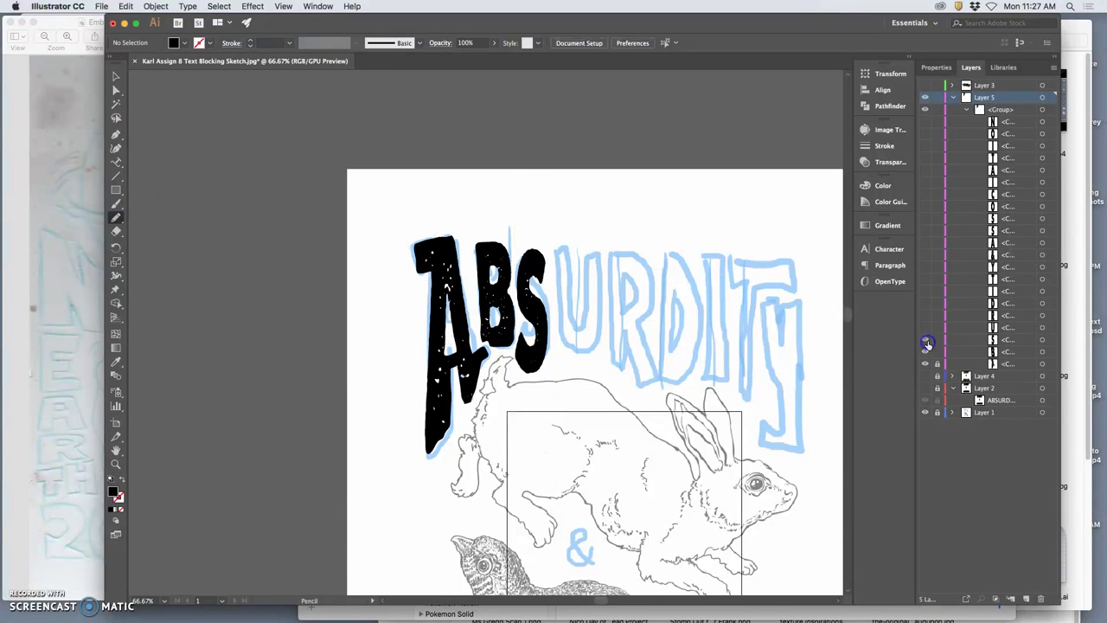
click(1043, 339)
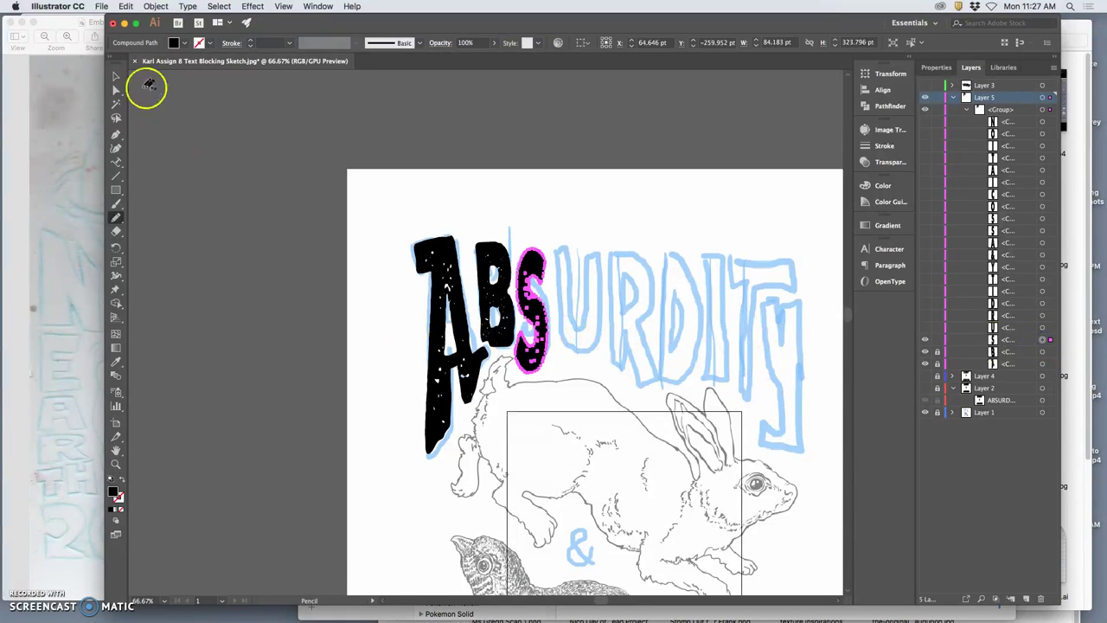
click(116, 76)
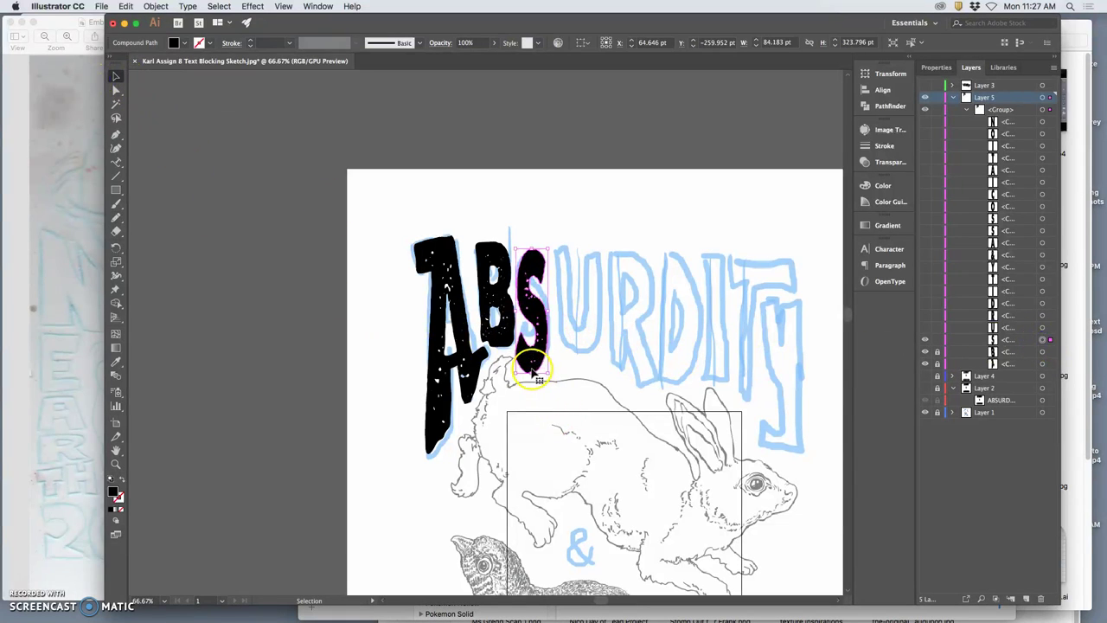
drag(532, 374, 550, 357)
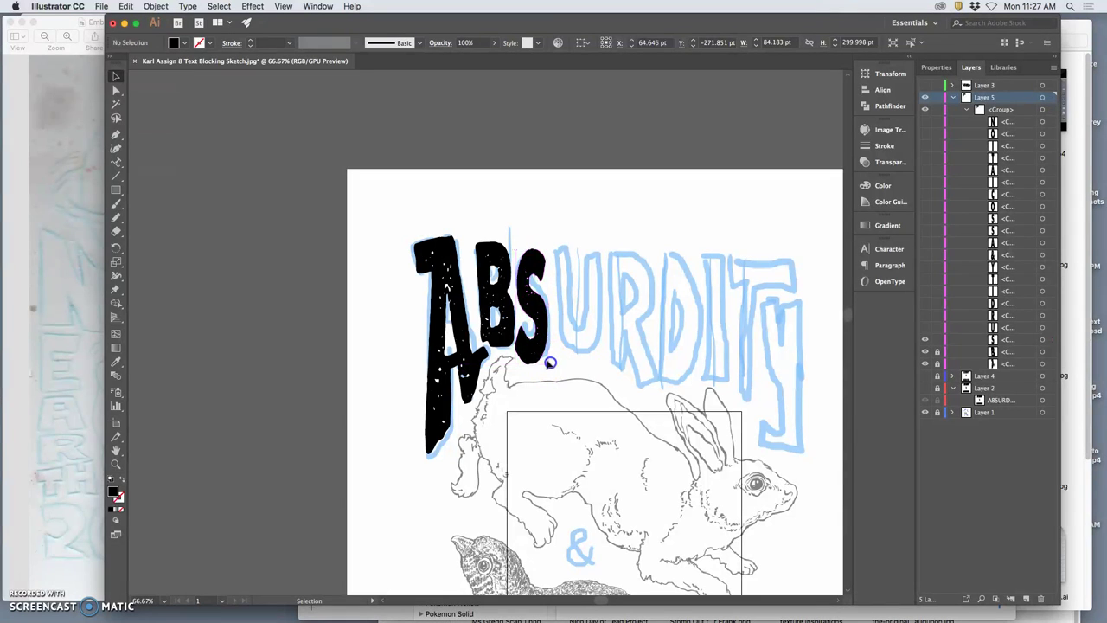
click(550, 364)
Rotate the S slightly counterclockwise and enlarge it over its blue sketch to about 95 pt wide and 316 pt high
click(547, 349)
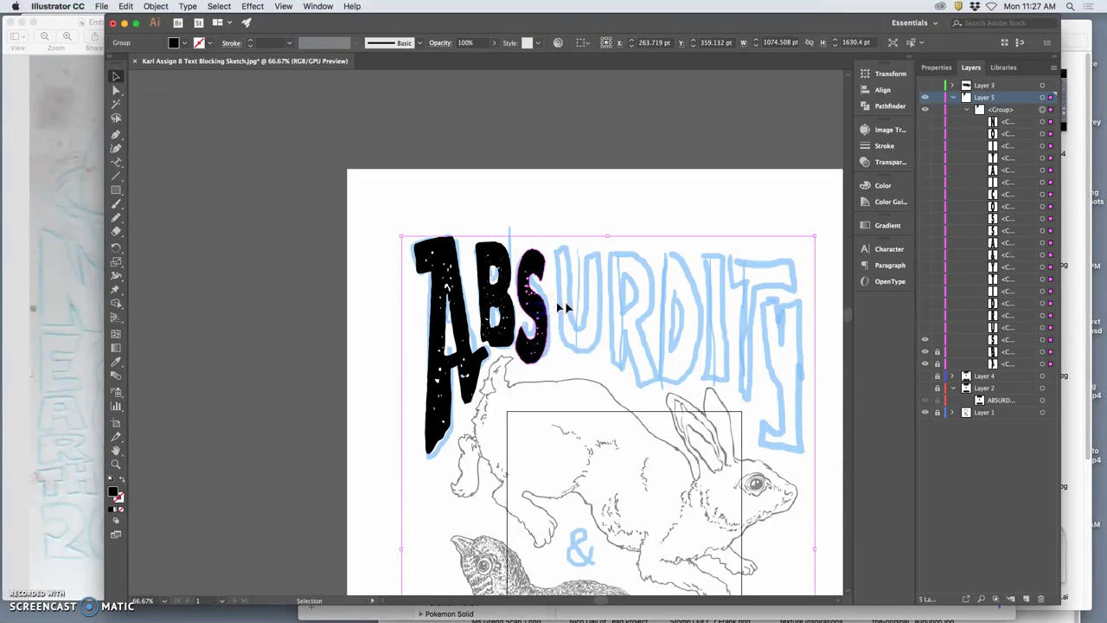
click(1049, 358)
click(1048, 341)
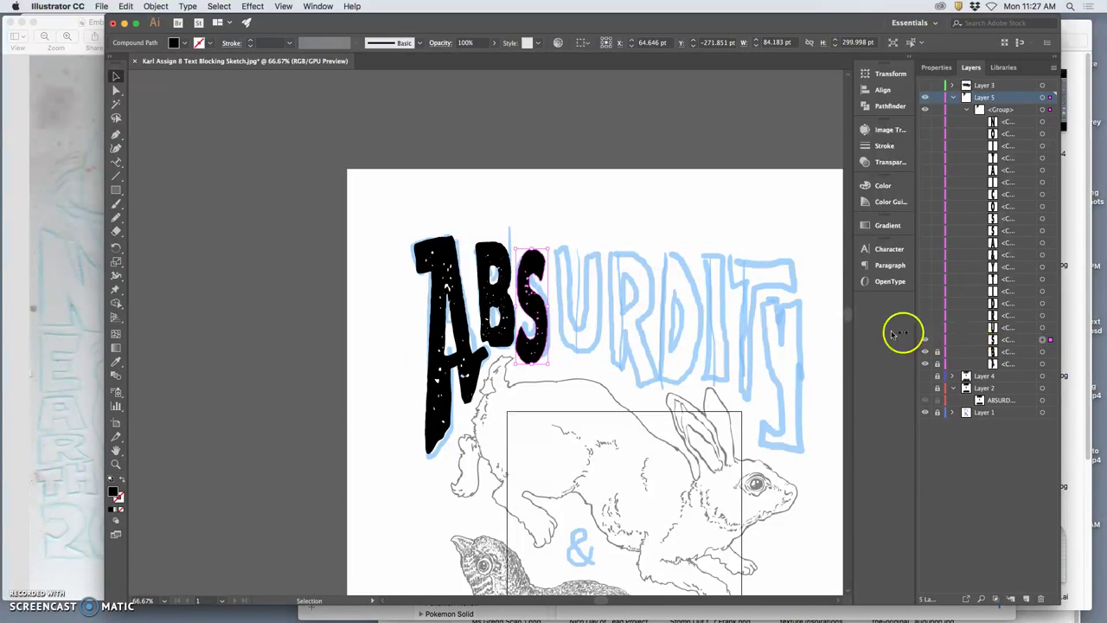
drag(552, 369, 557, 367)
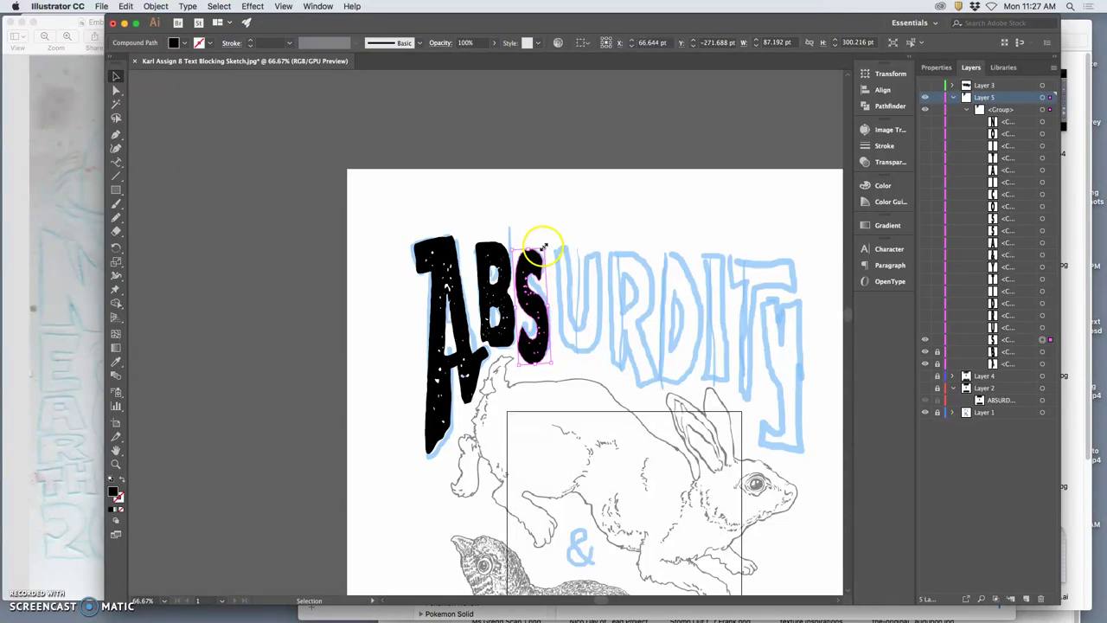
drag(543, 247, 546, 240)
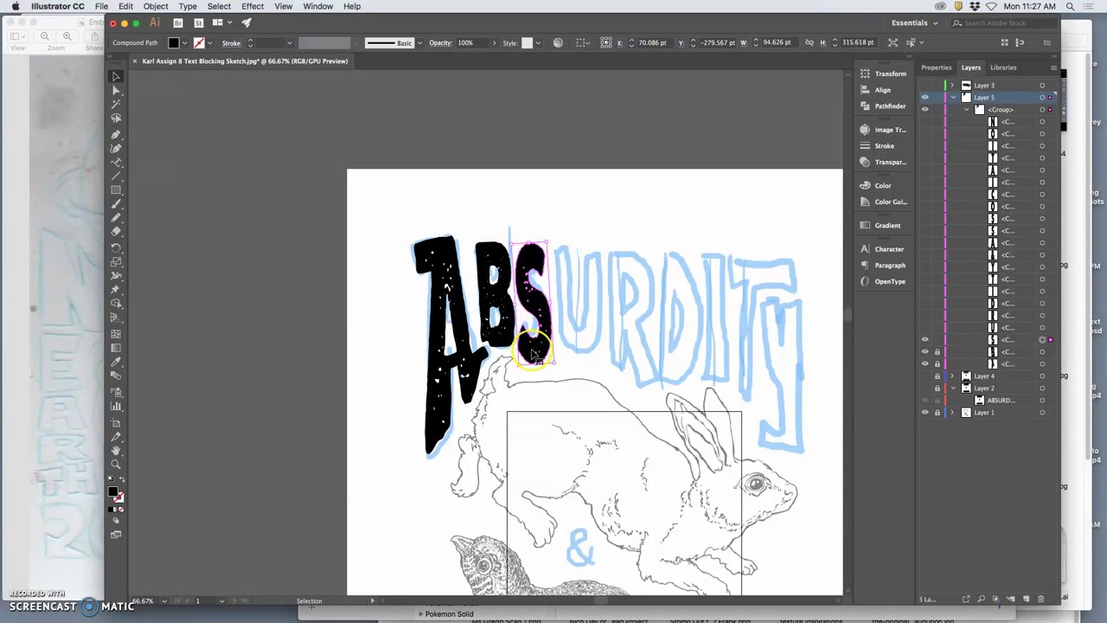
drag(534, 353, 538, 356)
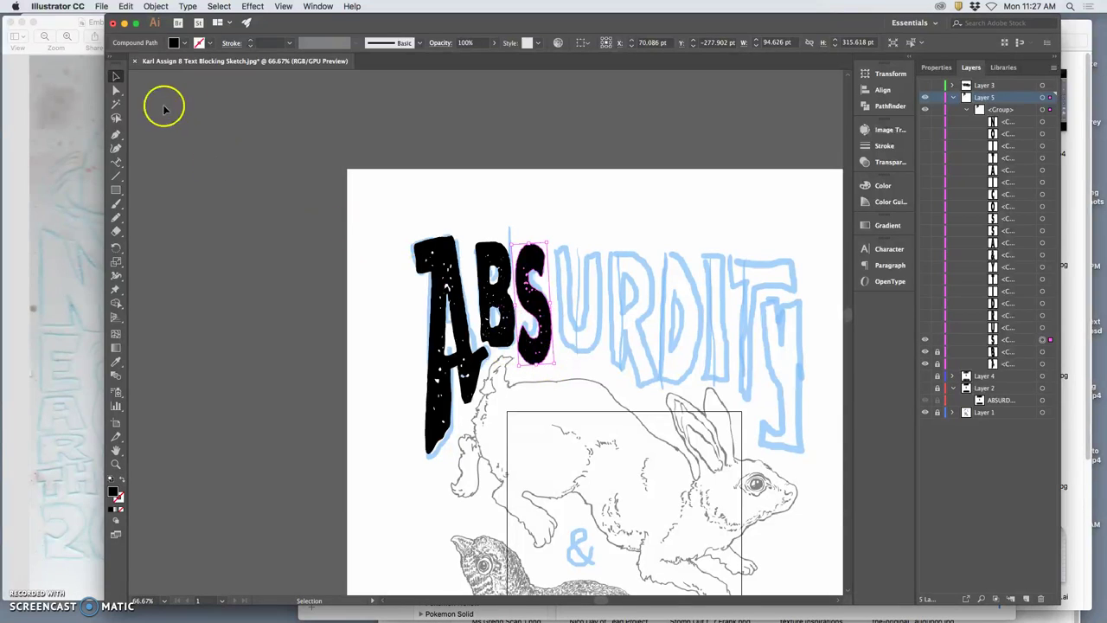
Try to redraw the S's upper inner curve with the Pencil tool, and undo the stroke
click(116, 117)
click(317, 173)
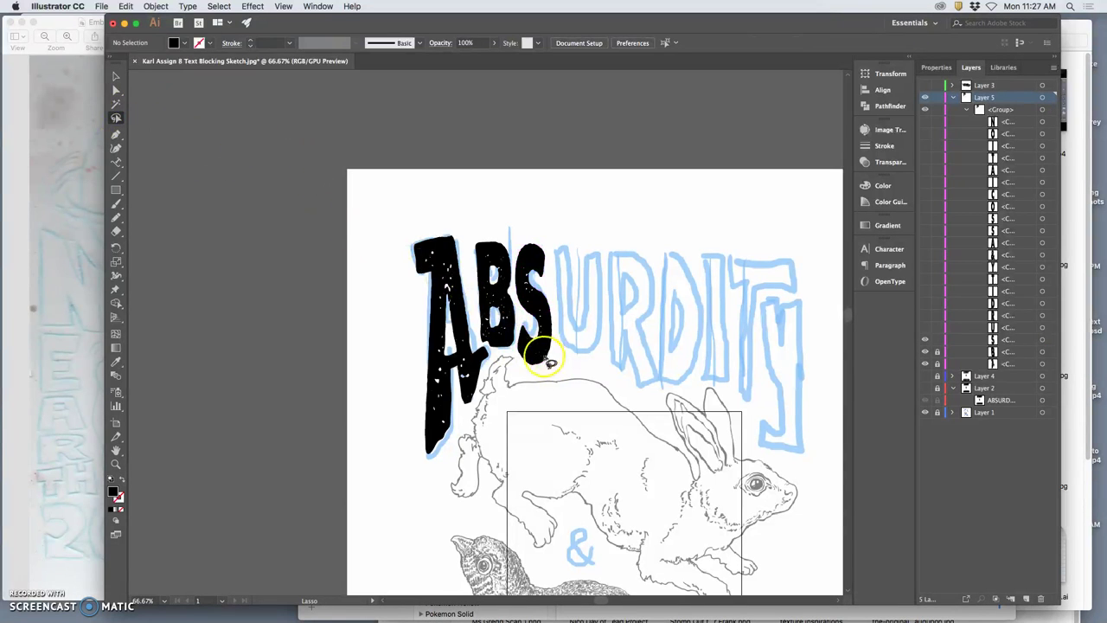
key(super+equal)
key(super+equal)
key(super+equal)
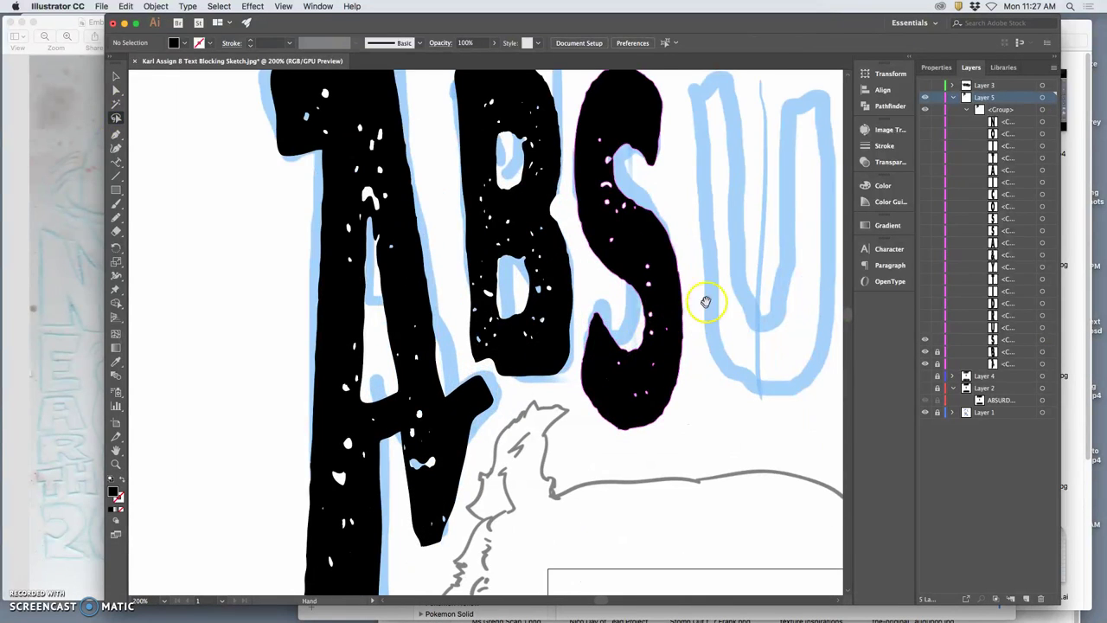
drag(706, 301, 578, 317)
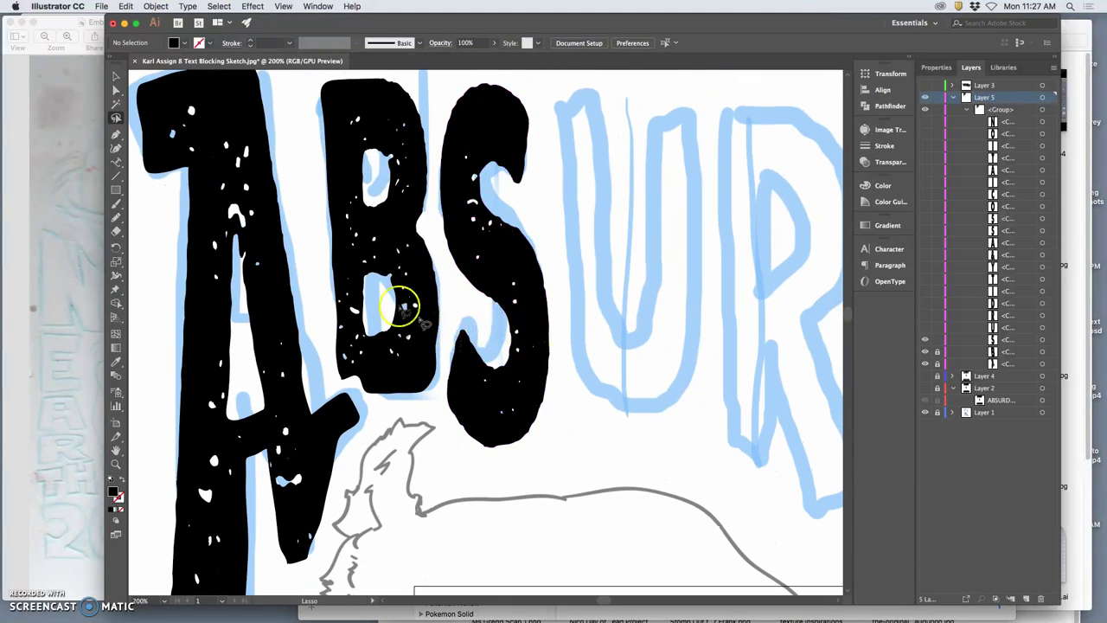
click(115, 217)
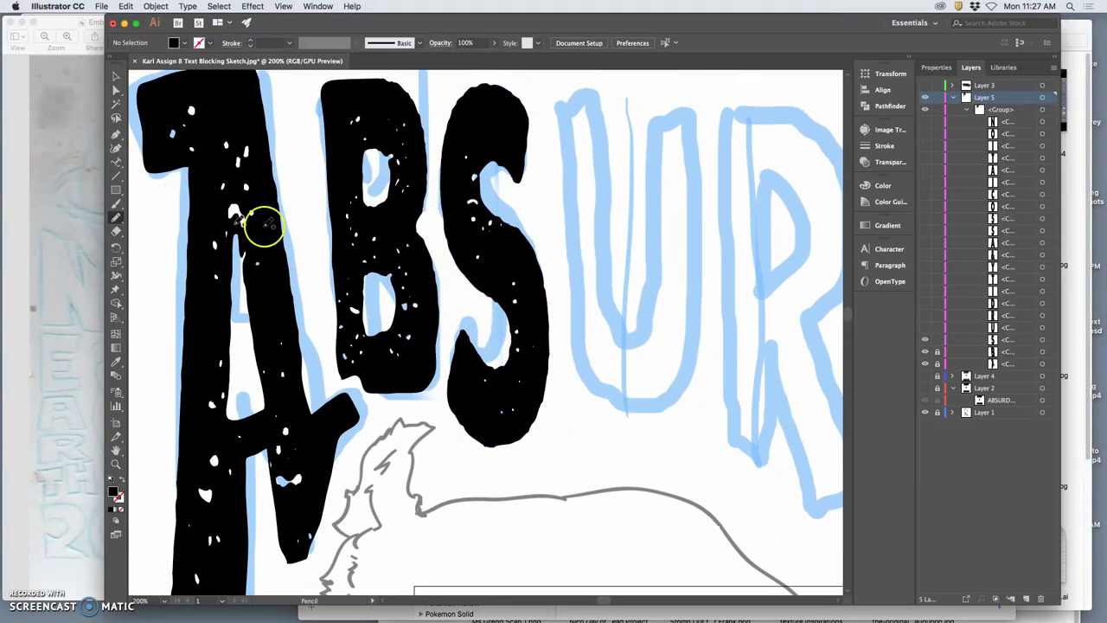
super+click(510, 270)
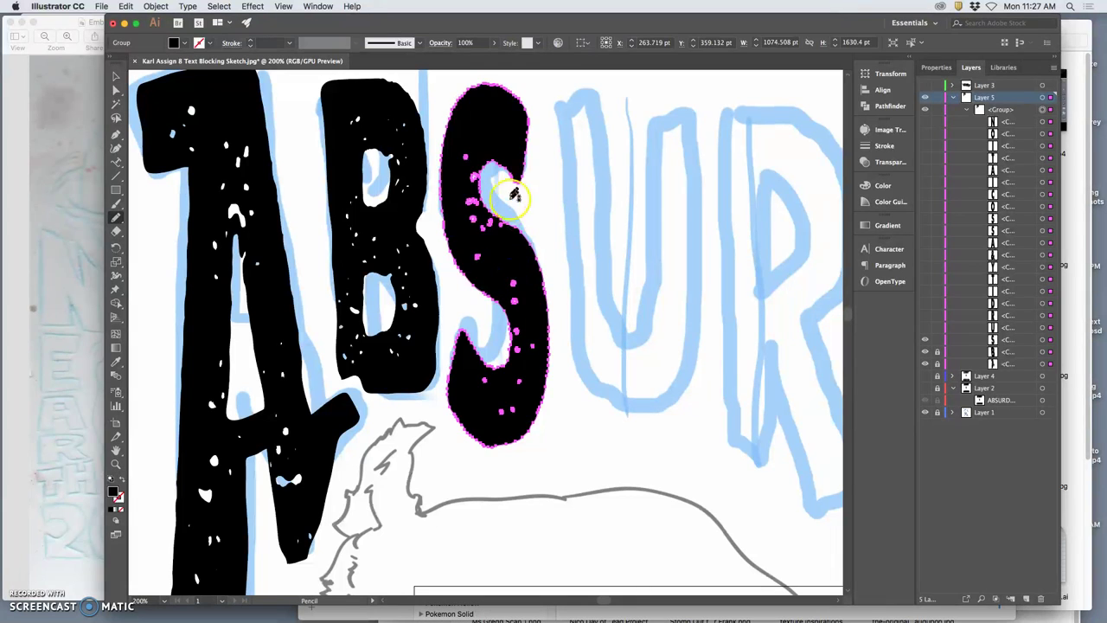
key(super+a)
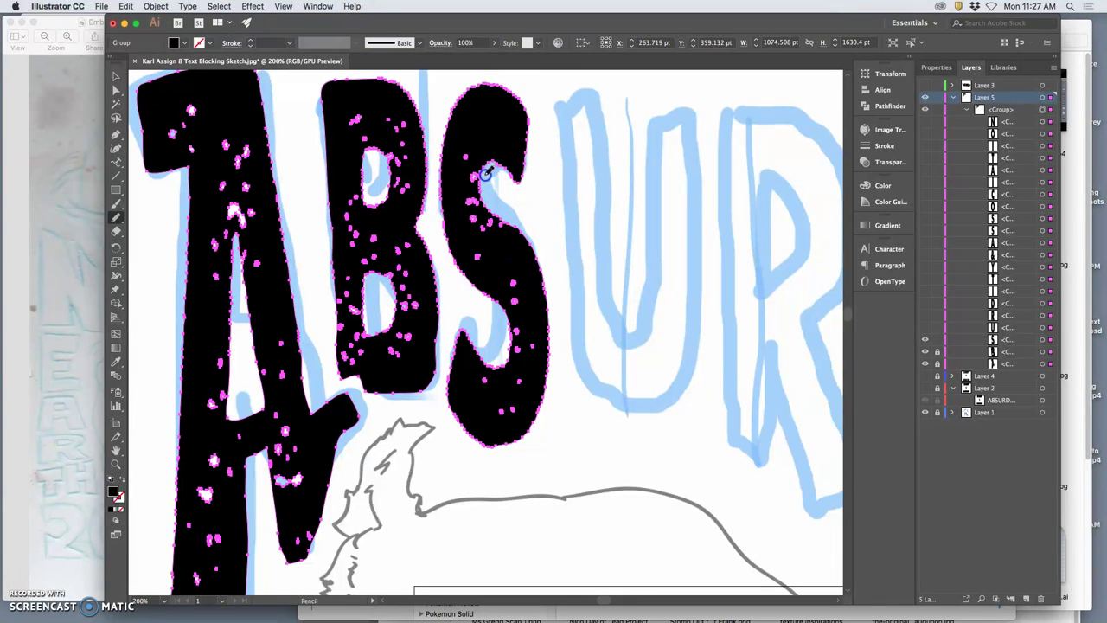
drag(485, 175, 505, 177)
key(super+z)
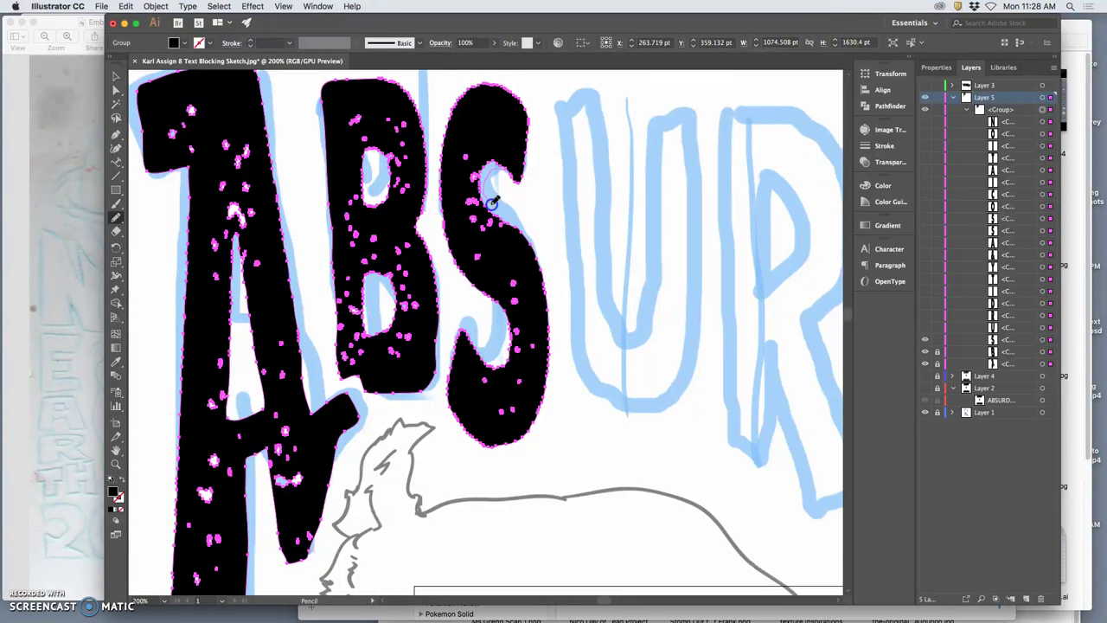
Select the S and redraw its upper inner notch and lower hook's inner curve with the Pencil tool to follow the sketch
super+click(525, 232)
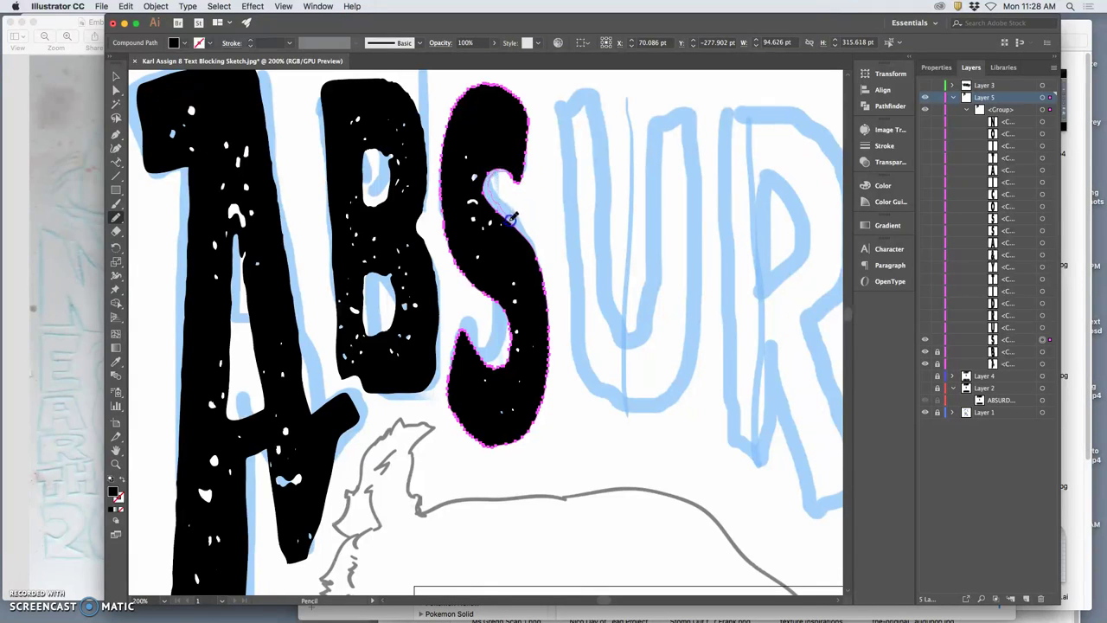
drag(538, 257, 546, 303)
drag(511, 356, 486, 294)
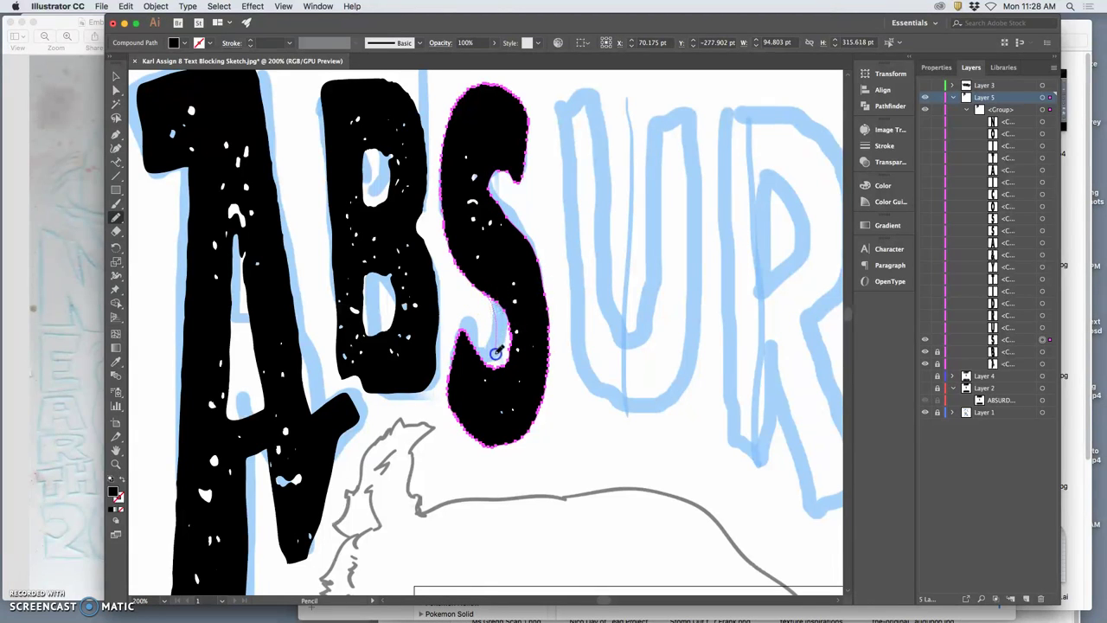
Redraw the S's left diagonal through the middle and around the lower inner curve with the Pencil tool
mouse_move(492, 361)
mouse_down()
mouse_move(475, 334)
mouse_move(458, 388)
mouse_move(487, 317)
mouse_move(462, 190)
mouse_move(444, 157)
mouse_up()
drag(442, 197, 474, 249)
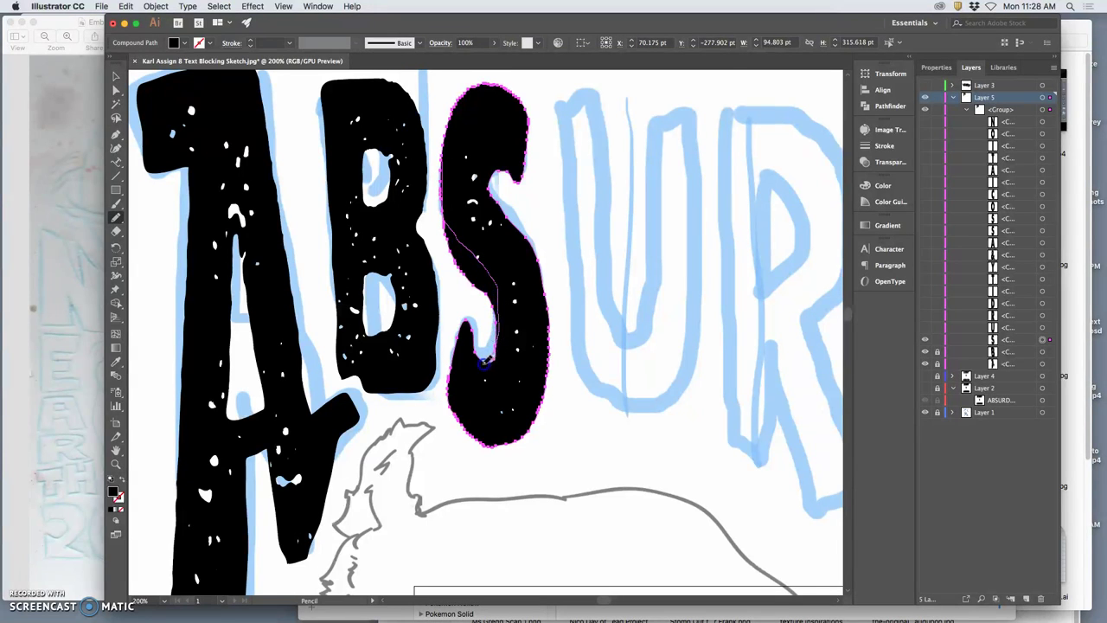
drag(484, 362, 484, 364)
super+click(464, 264)
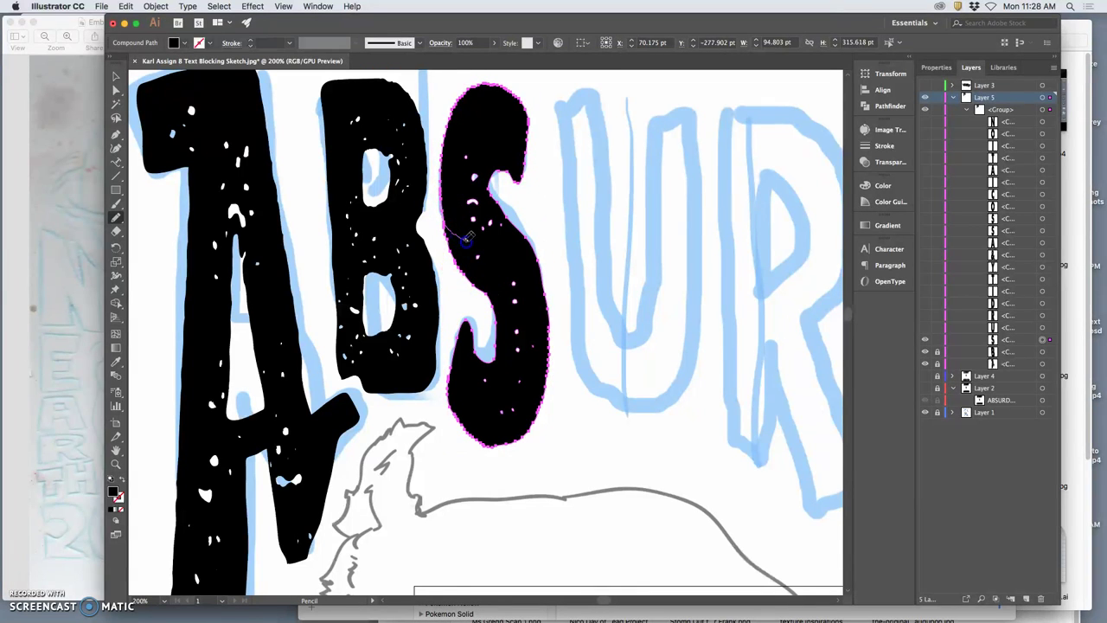
drag(505, 285, 505, 329)
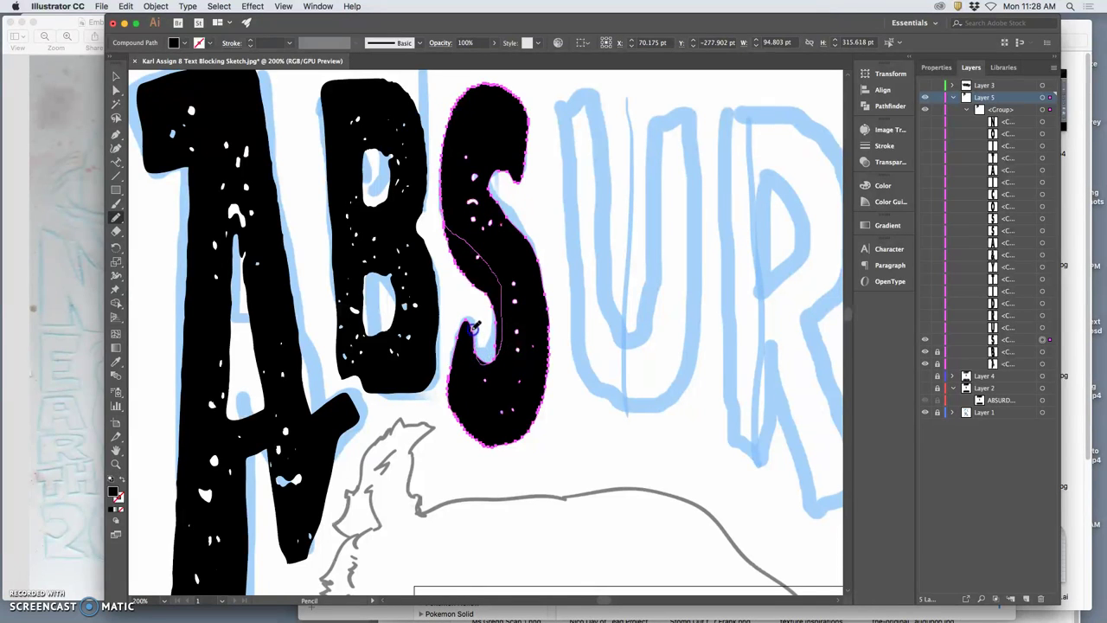
drag(468, 321, 465, 321)
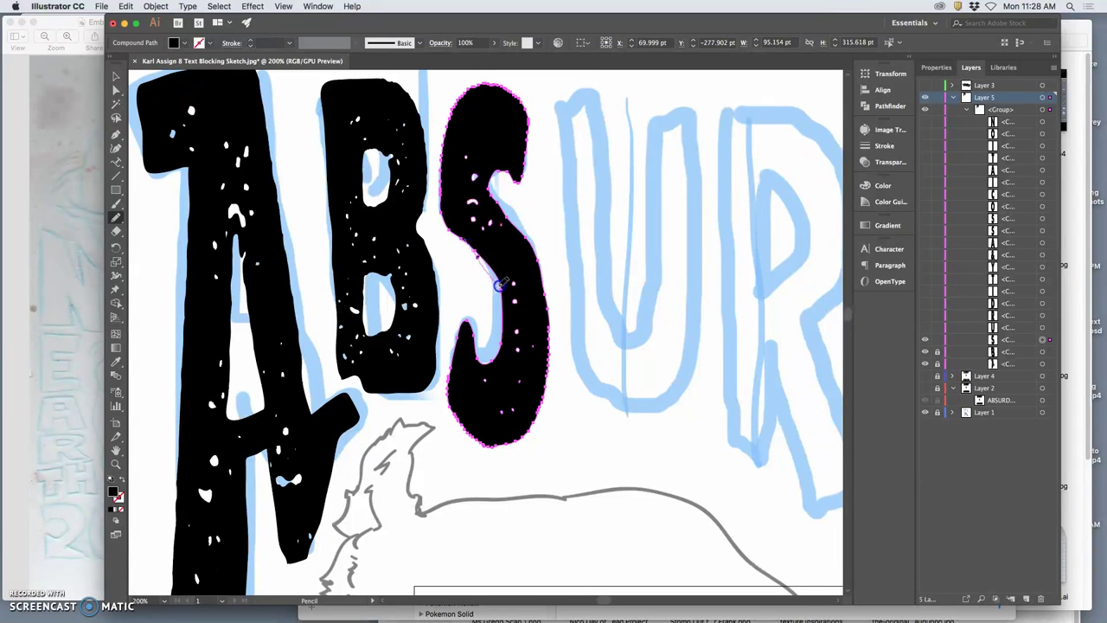
drag(500, 348, 491, 363)
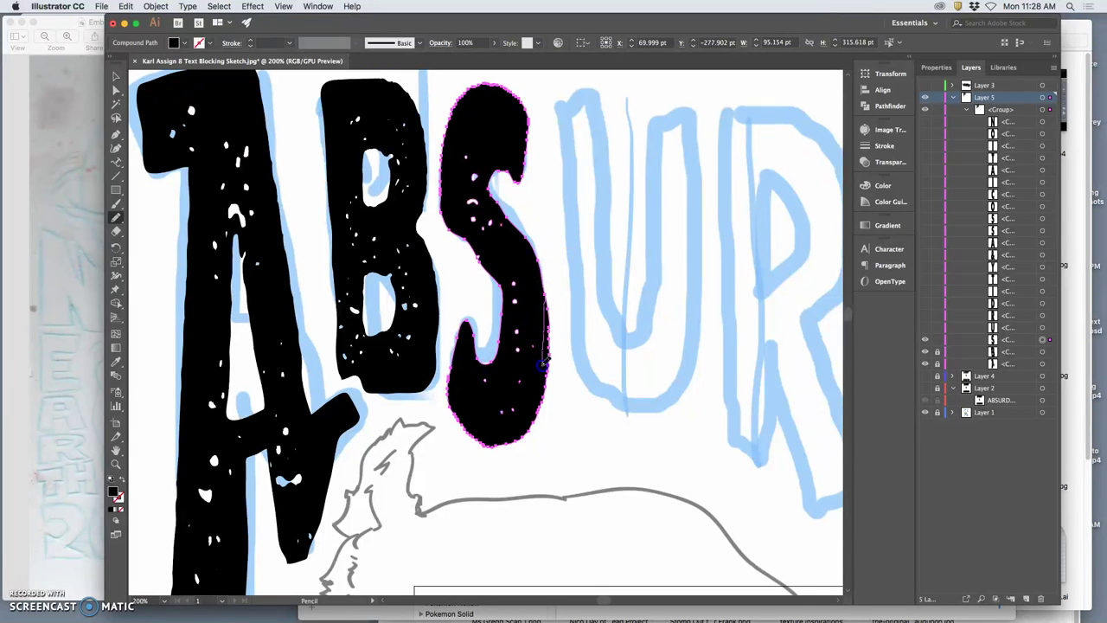
Redraw the S's lower outer right side and rounded bottom, trimming it to about 91 pt wide and 304 pt high
drag(543, 387, 532, 422)
drag(451, 413, 455, 417)
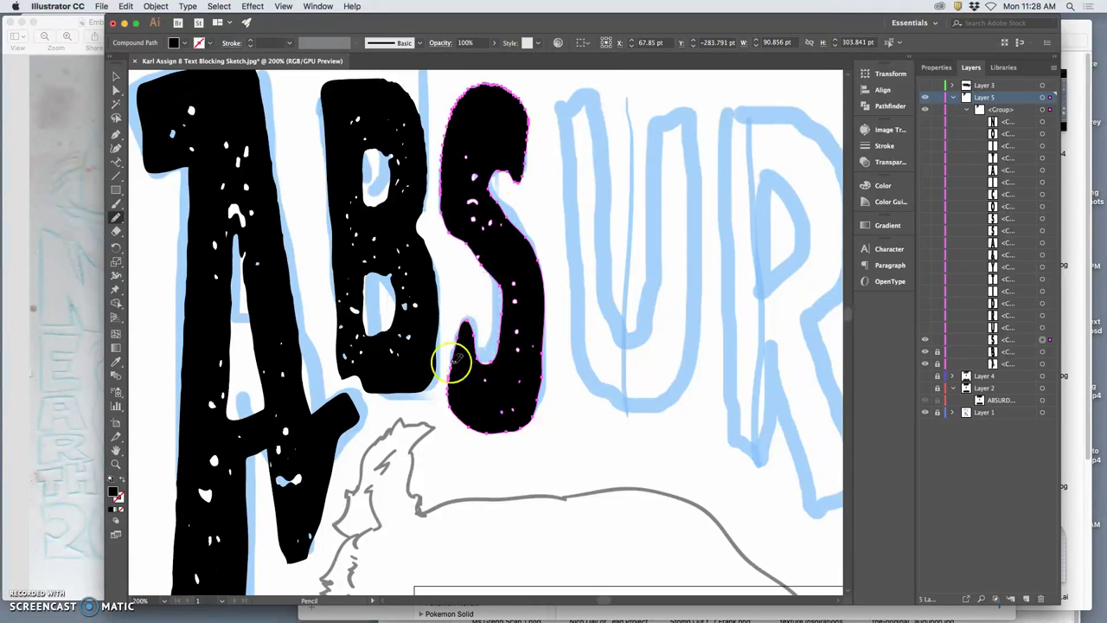
Erase small specks into the S's upper and lower parts for texture, reducing the Eraser size for finer marks
click(118, 228)
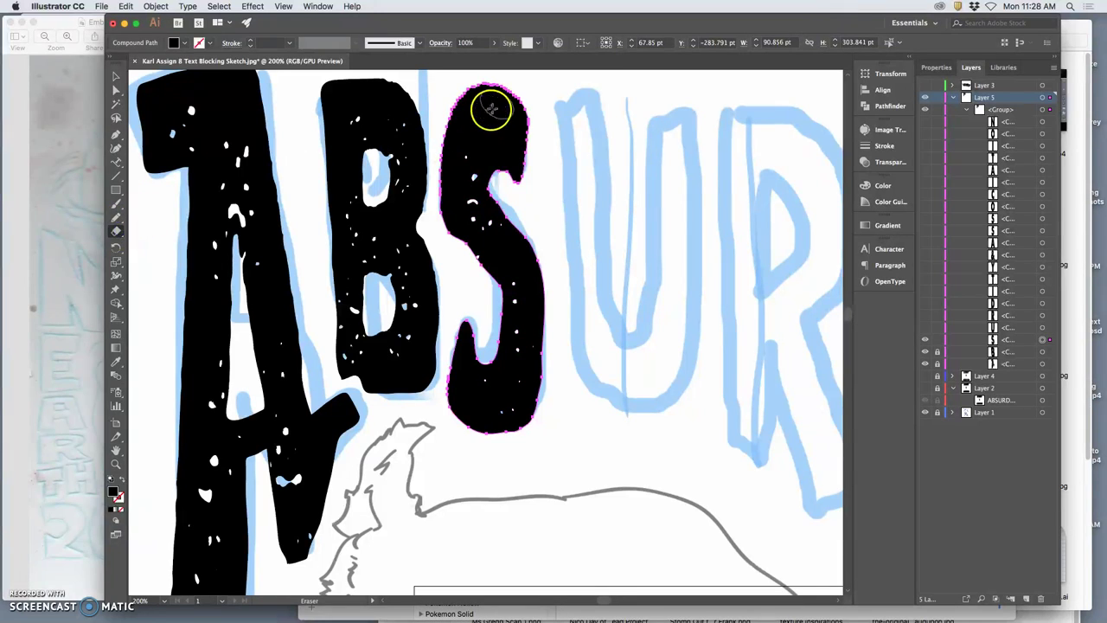
drag(493, 138, 493, 144)
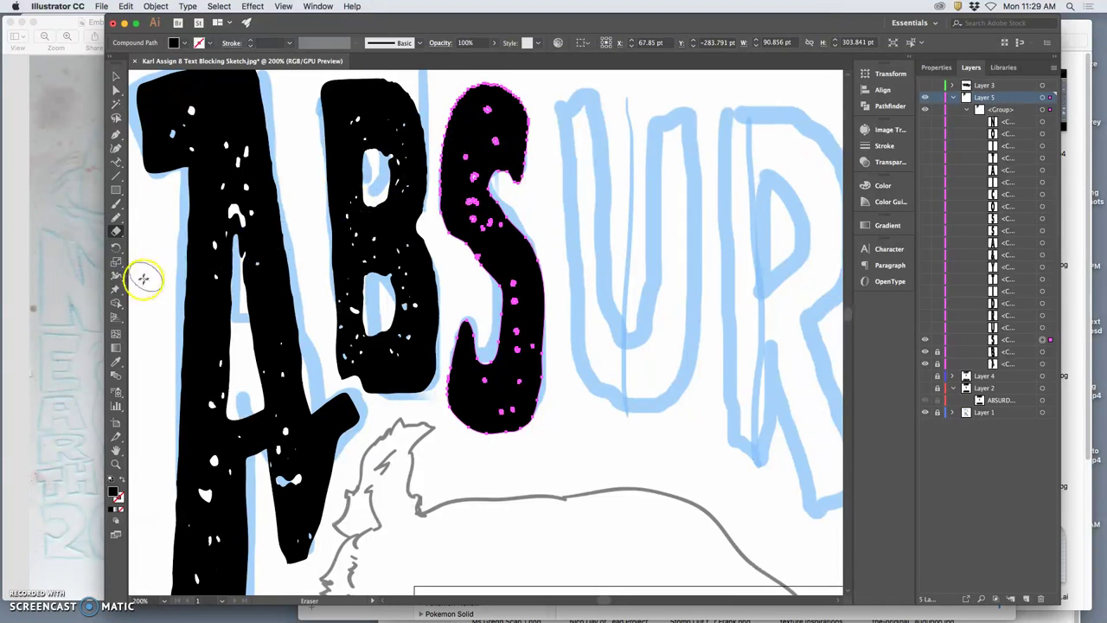
double_click(118, 232)
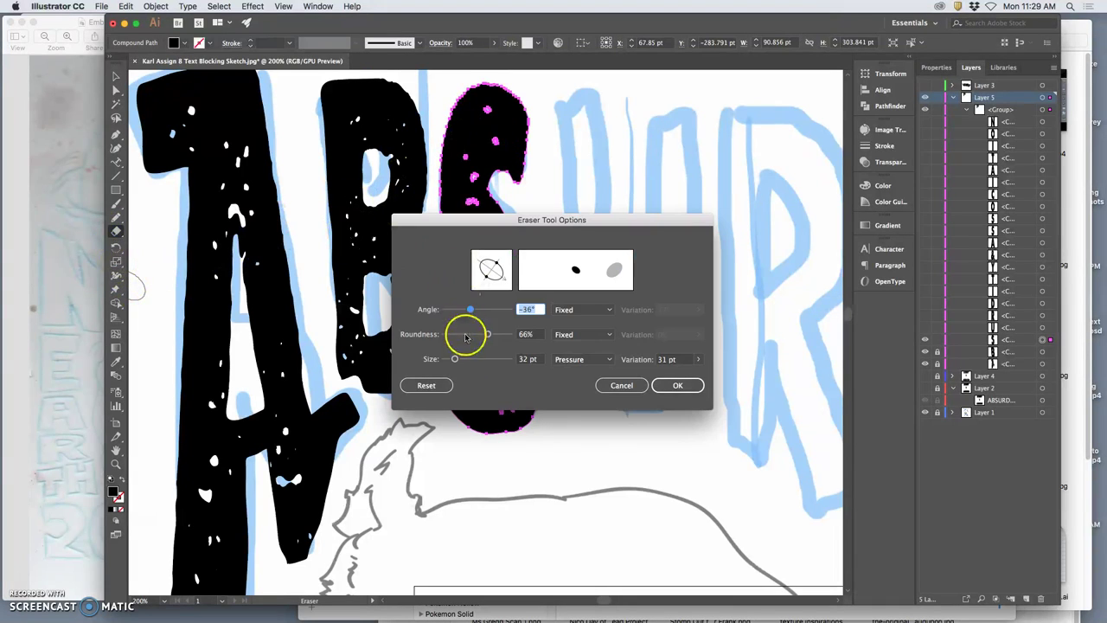
click(447, 359)
click(676, 386)
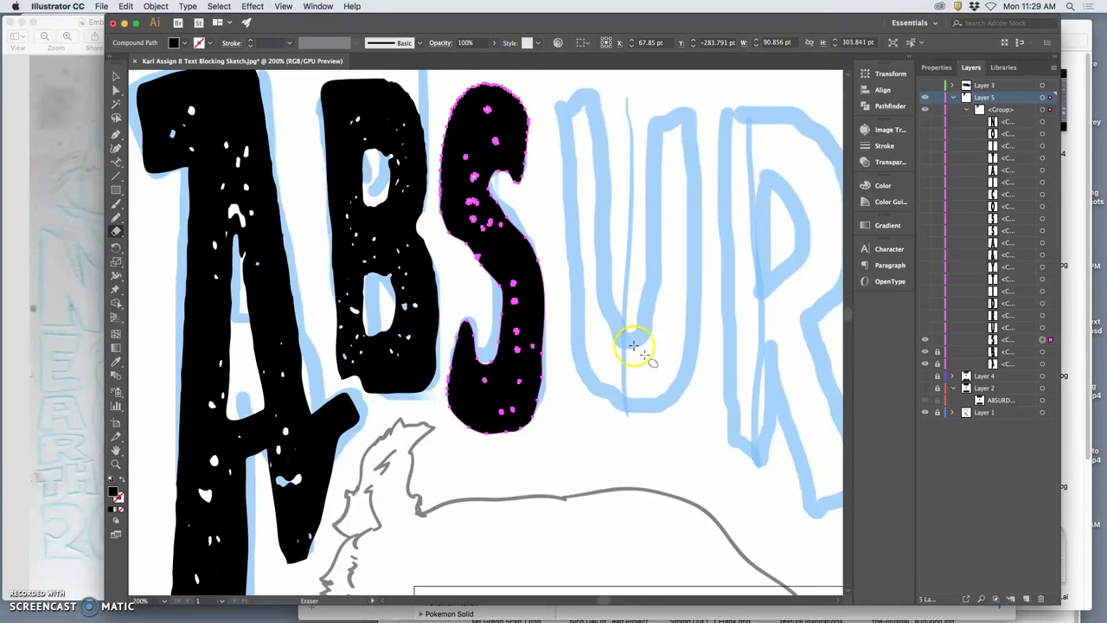
click(486, 154)
click(478, 128)
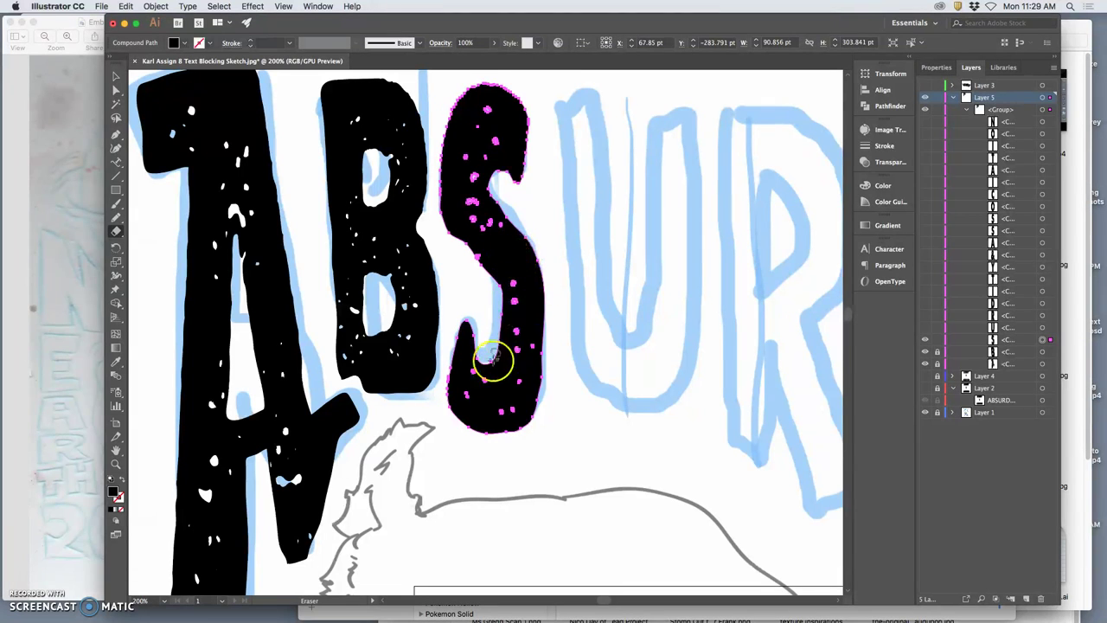
super+click(572, 422)
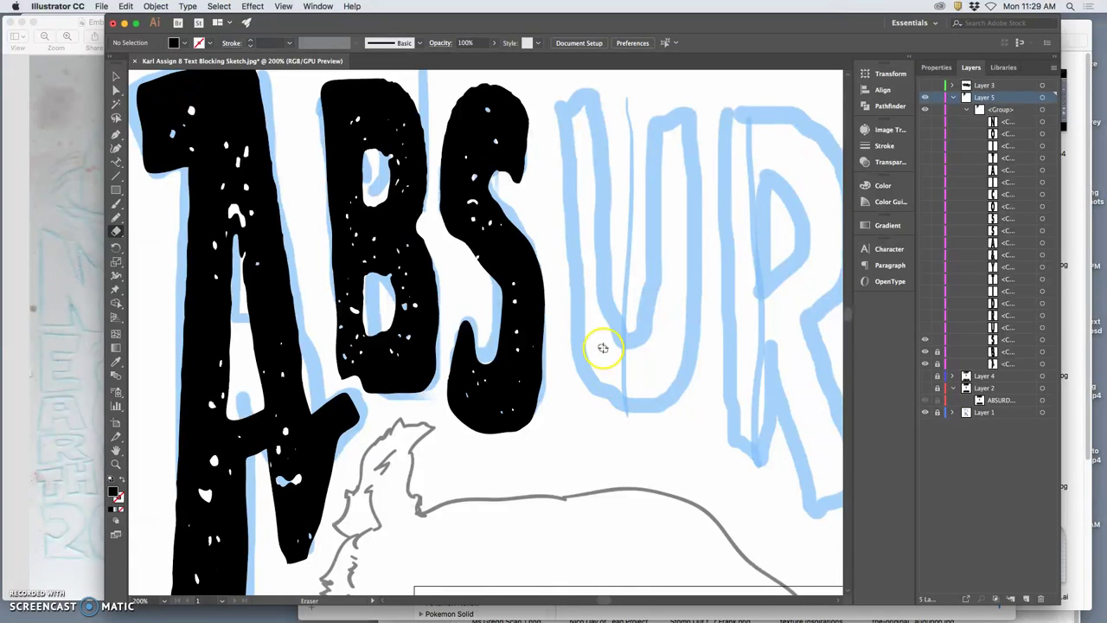
Compare the reshaped S with the A, the B and the rest of the sketched word at a wider view
key(super+minus)
key(super+minus)
key(super+minus)
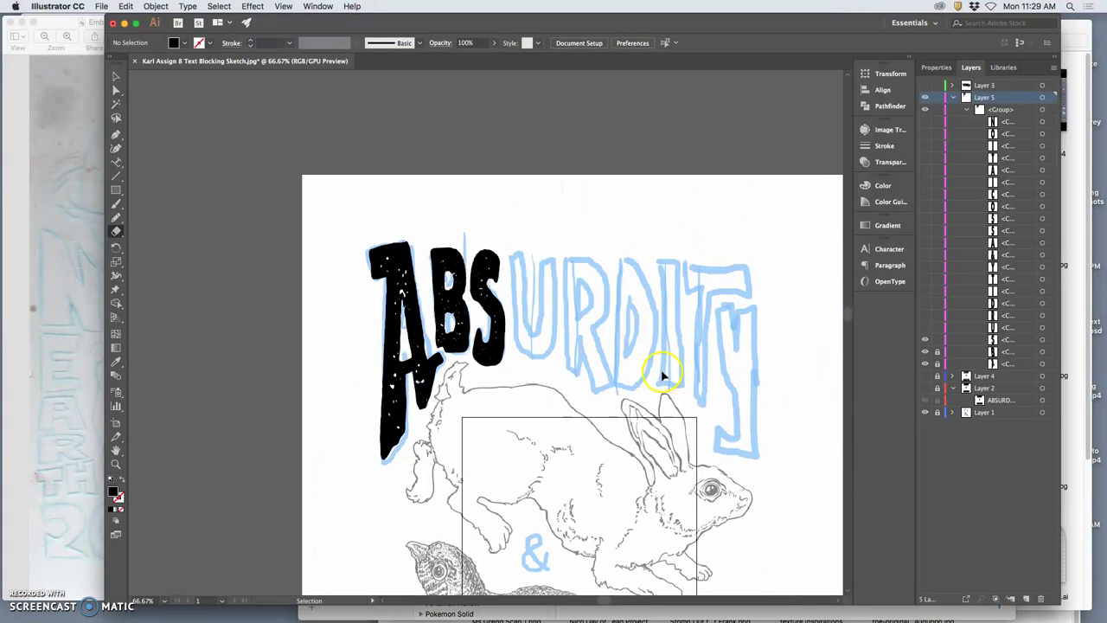
key(super+minus)
key(super+minus)
key(super+equal)
key(super+equal)
key(super+equal)
key(super+equal)
key(super+equal)
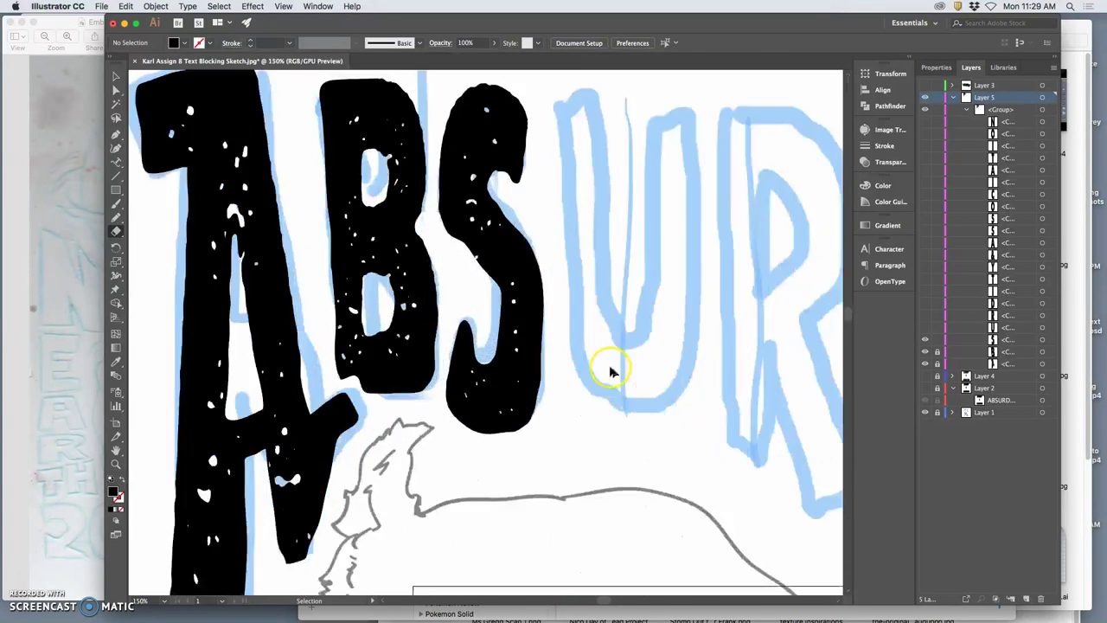
Smooth the S's left diagonal edge from the upper bowl into the lower stroke with the Pencil tool
click(116, 227)
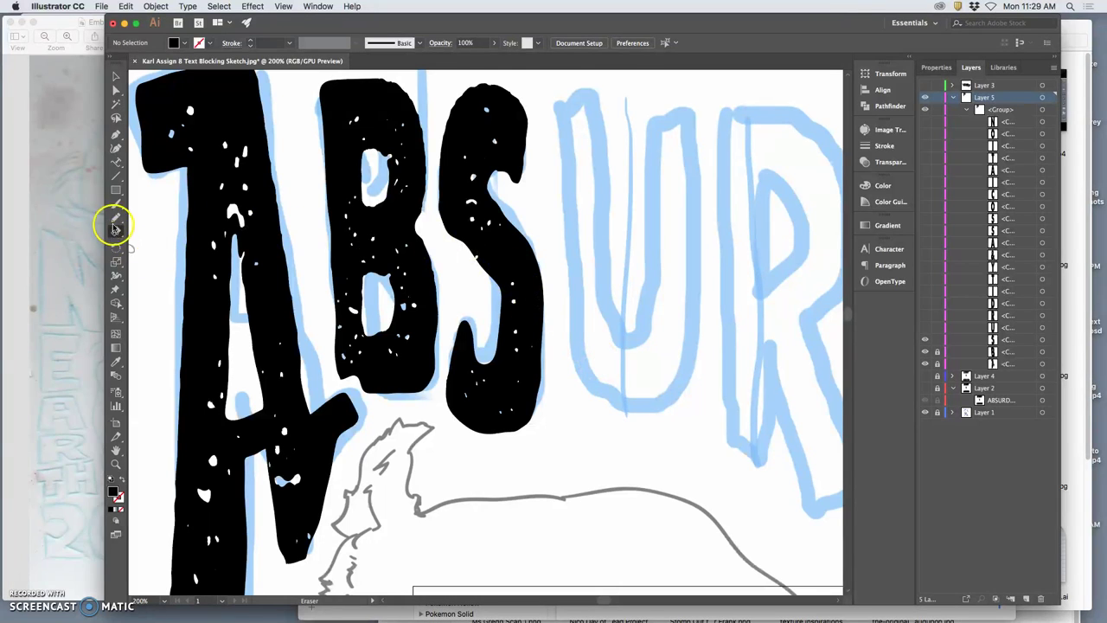
super+click(451, 190)
shift+super+click(440, 197)
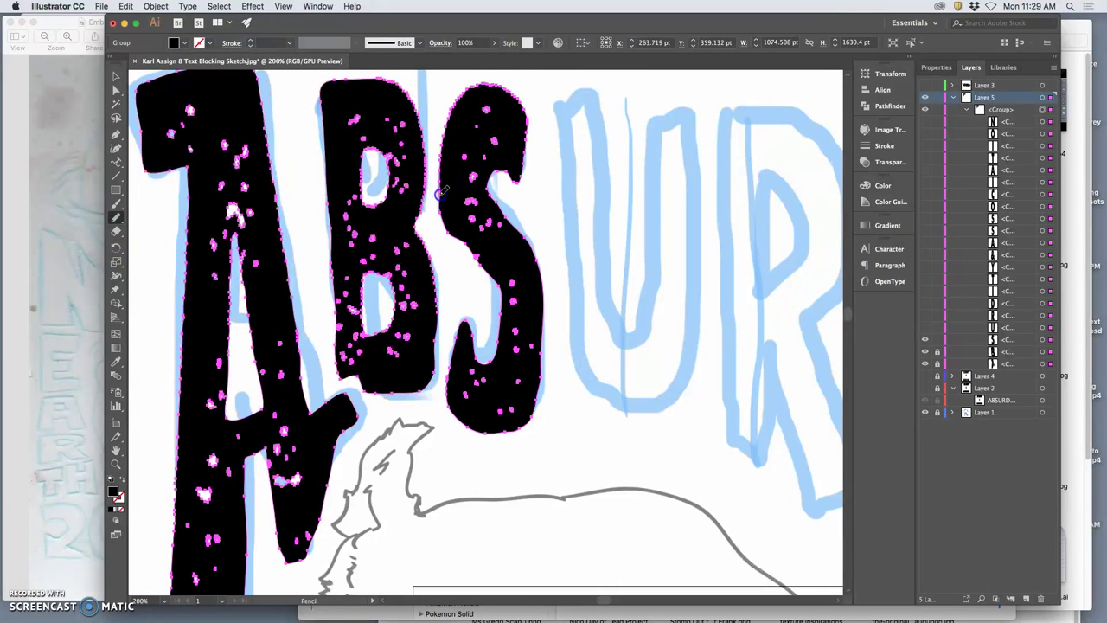
drag(441, 210, 474, 254)
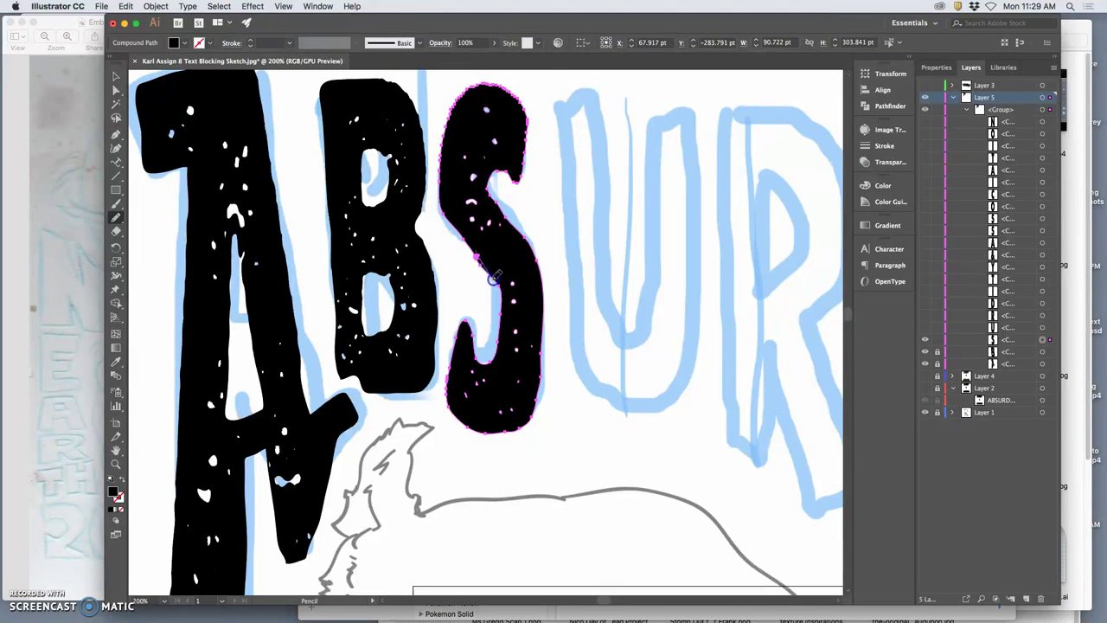
drag(494, 281, 500, 285)
Lock the finished S and show the U
key(super)
key(super+minus)
key(super+minus)
key(super+minus)
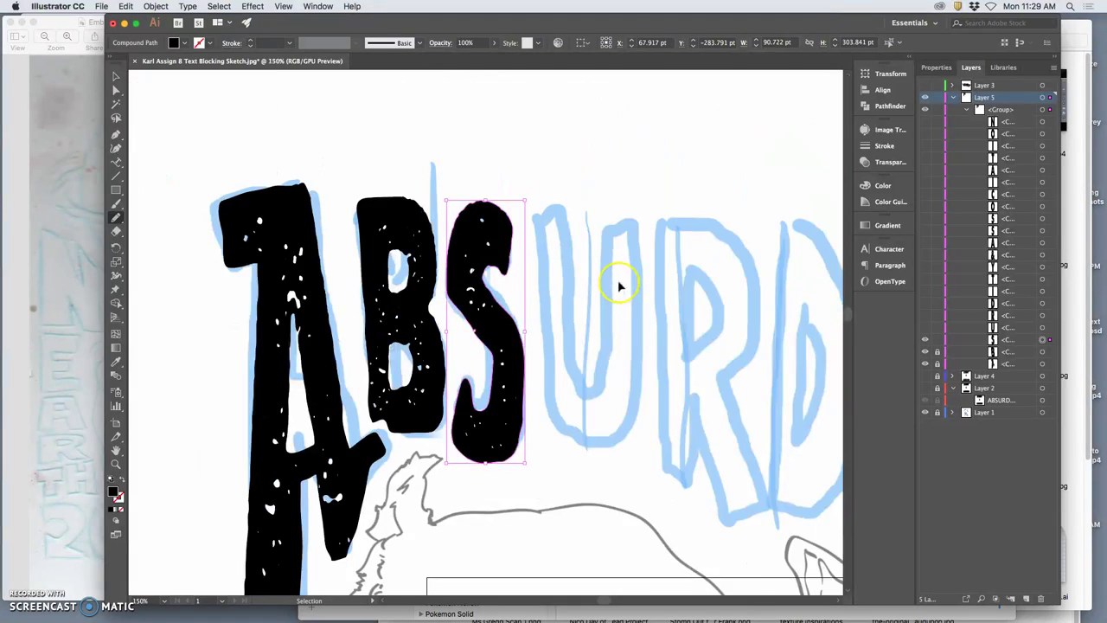
key(n)
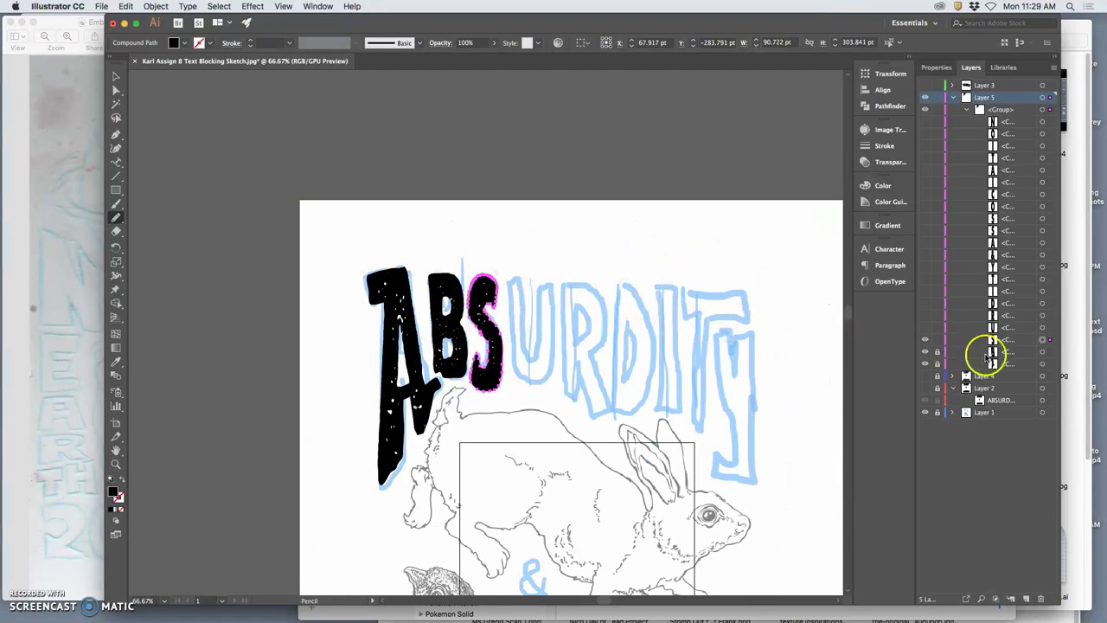
click(936, 339)
click(925, 327)
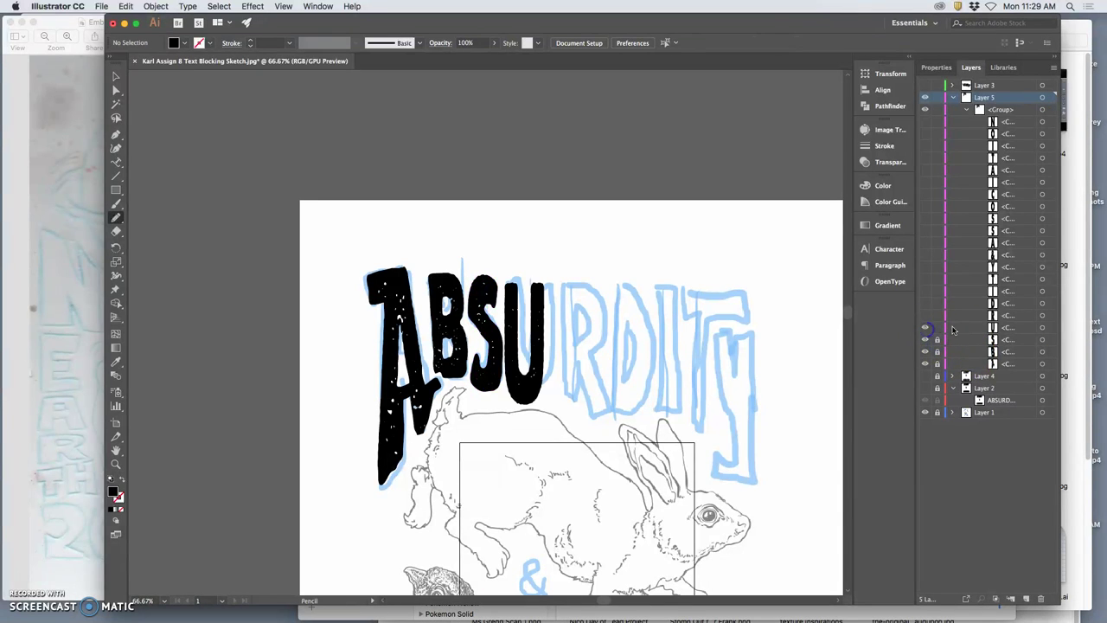
Resize the U over its blue sketch to about 123 pt wide and 302 pt high, and rotate it slightly counterclockwise
click(1041, 329)
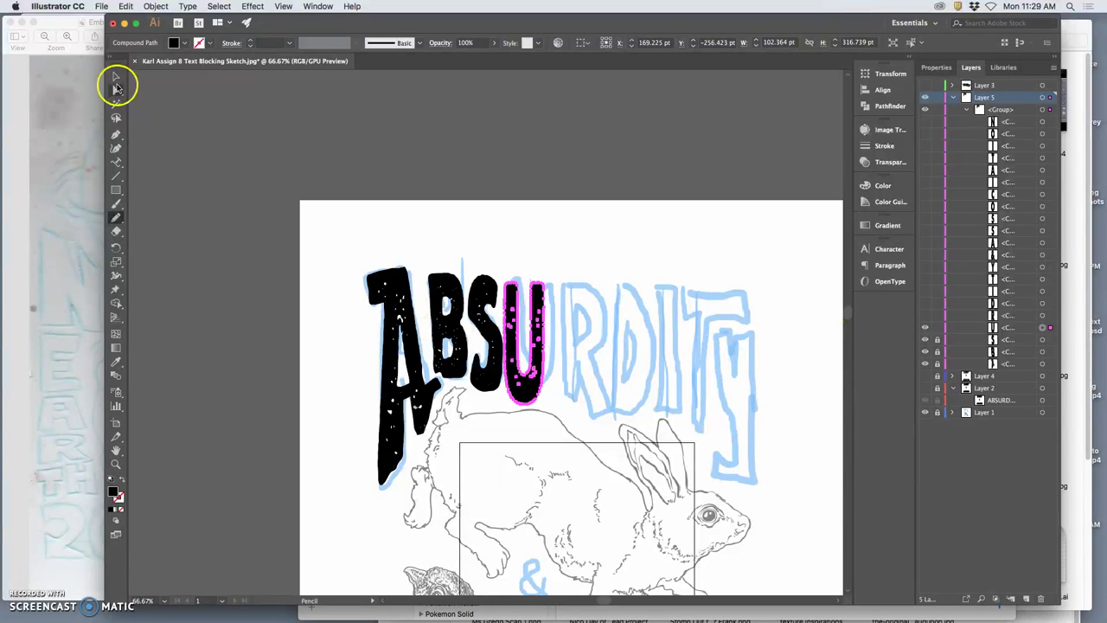
click(117, 89)
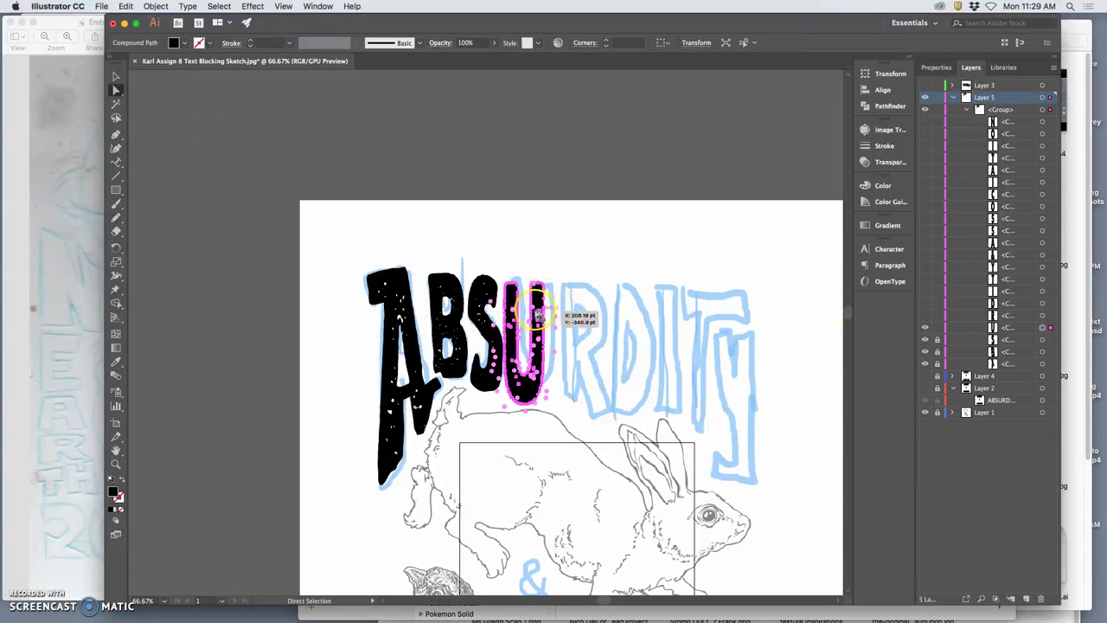
click(116, 76)
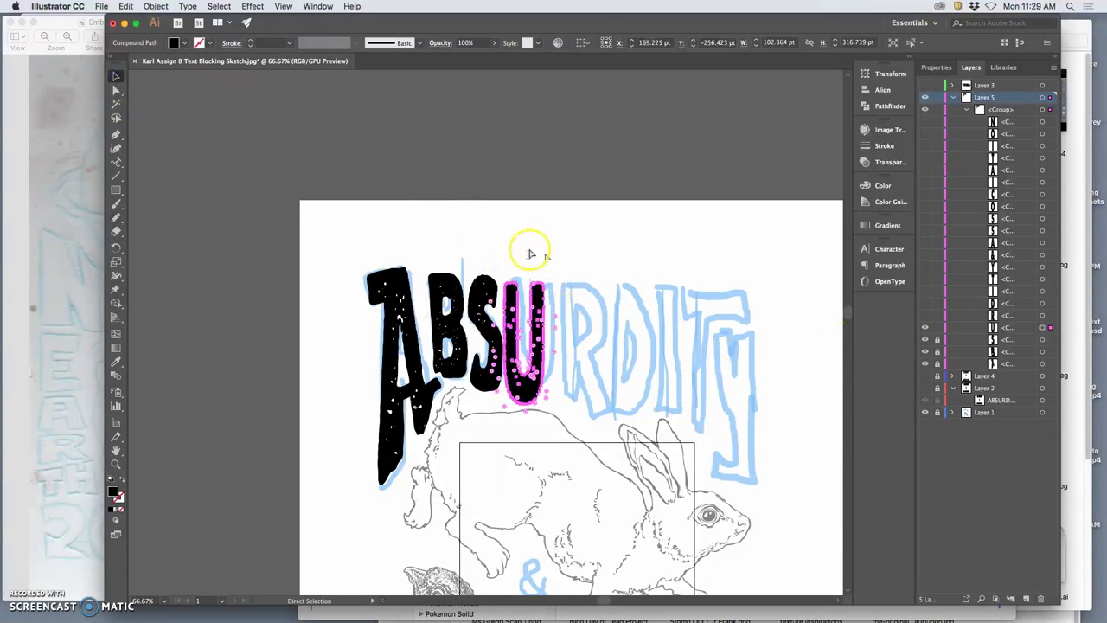
key(super+equal)
key(super+equal)
key(super+equal)
drag(528, 205, 545, 180)
drag(560, 312, 581, 309)
click(508, 497)
drag(507, 497, 509, 472)
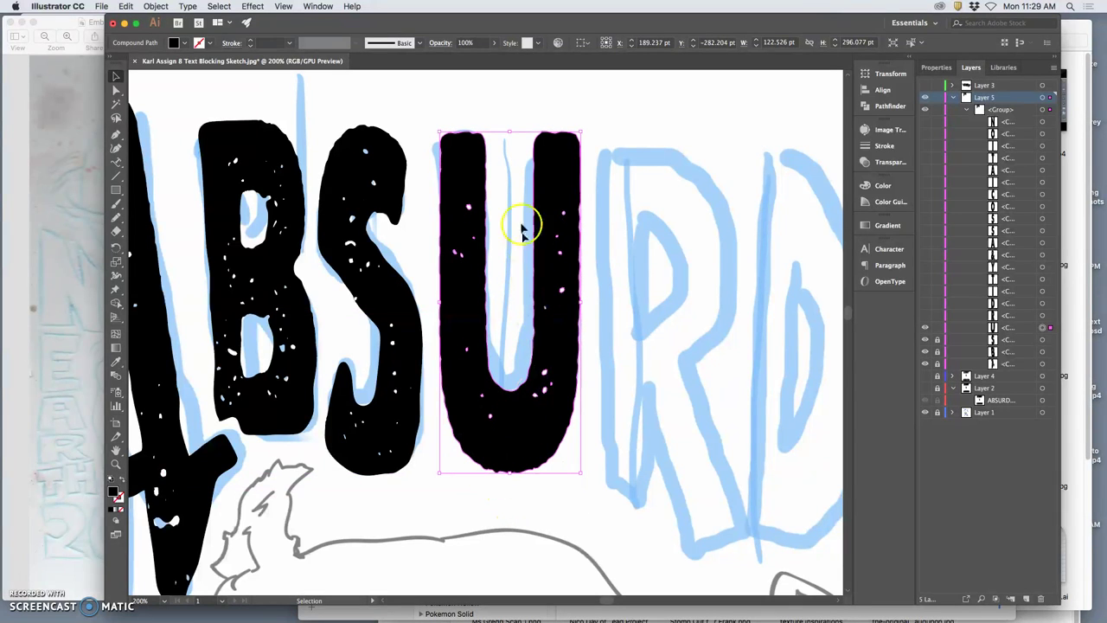
mouse_move(510, 130)
mouse_down()
mouse_move(505, 117)
mouse_move(509, 125)
mouse_up()
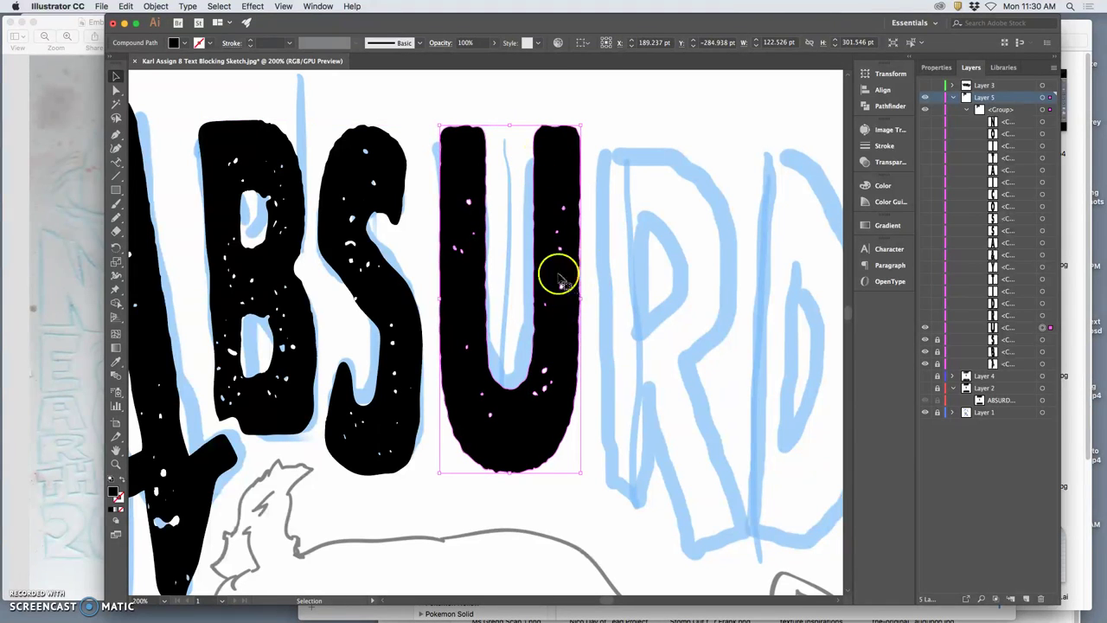
drag(584, 121, 583, 118)
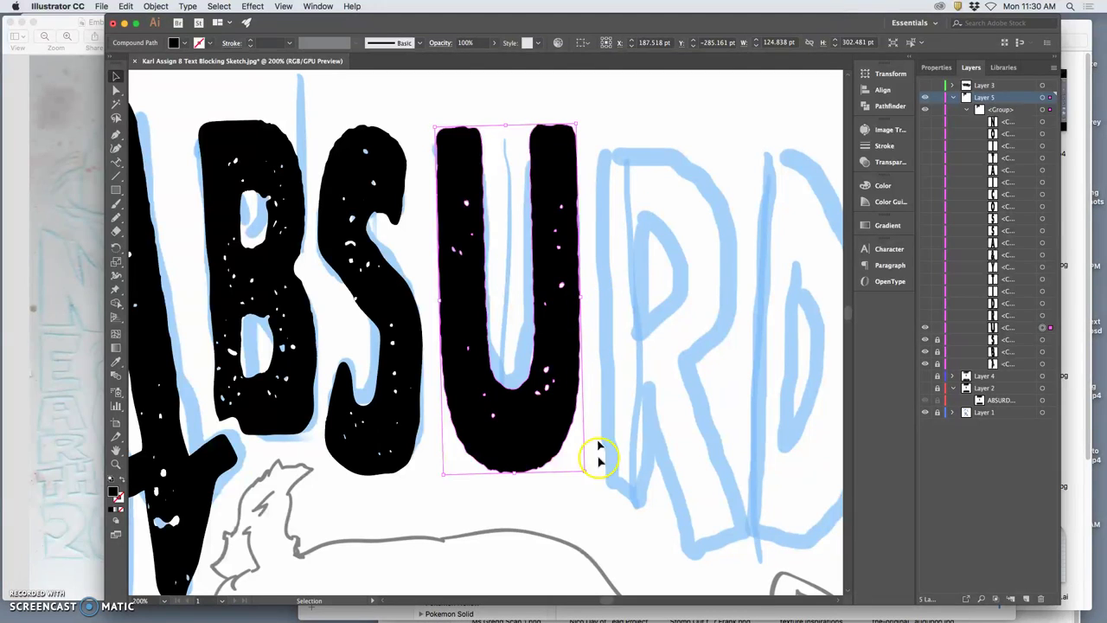
Redraw the tops of both U stems with the Pencil tool, flaring the left one outward and lowering the right one
click(115, 218)
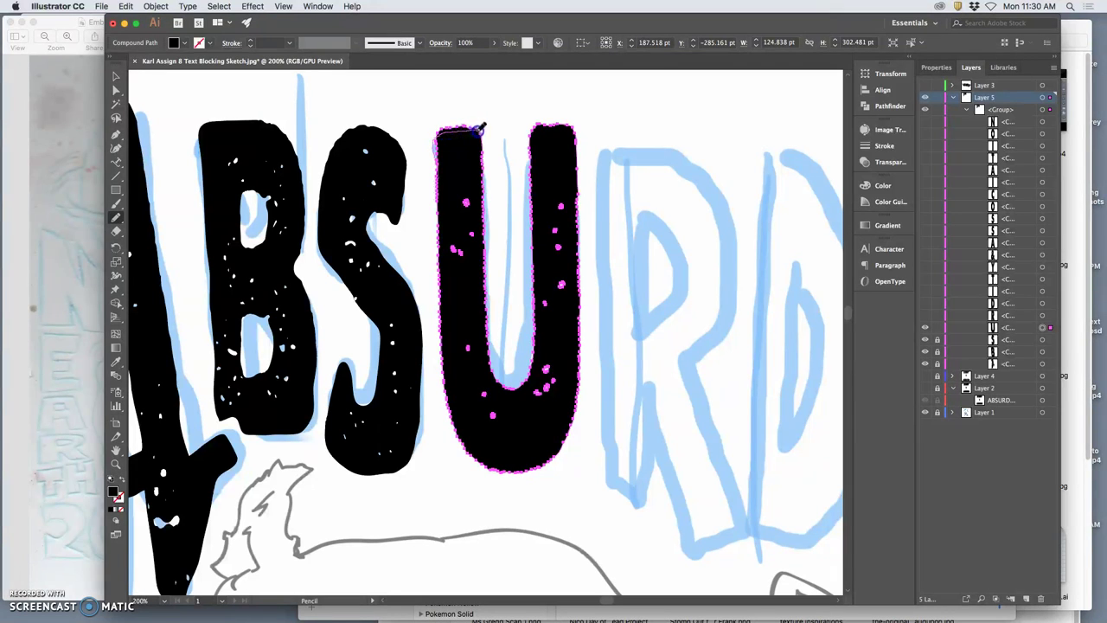
mouse_move(482, 136)
mouse_down()
mouse_move(486, 183)
mouse_move(439, 172)
mouse_up()
drag(483, 201, 482, 205)
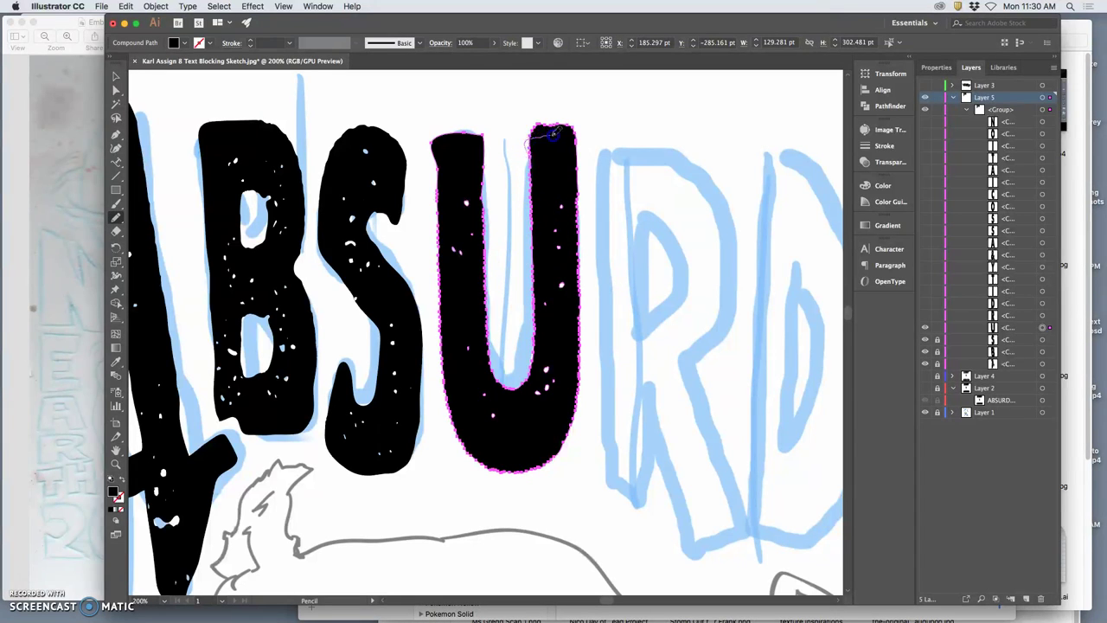
drag(578, 134, 580, 141)
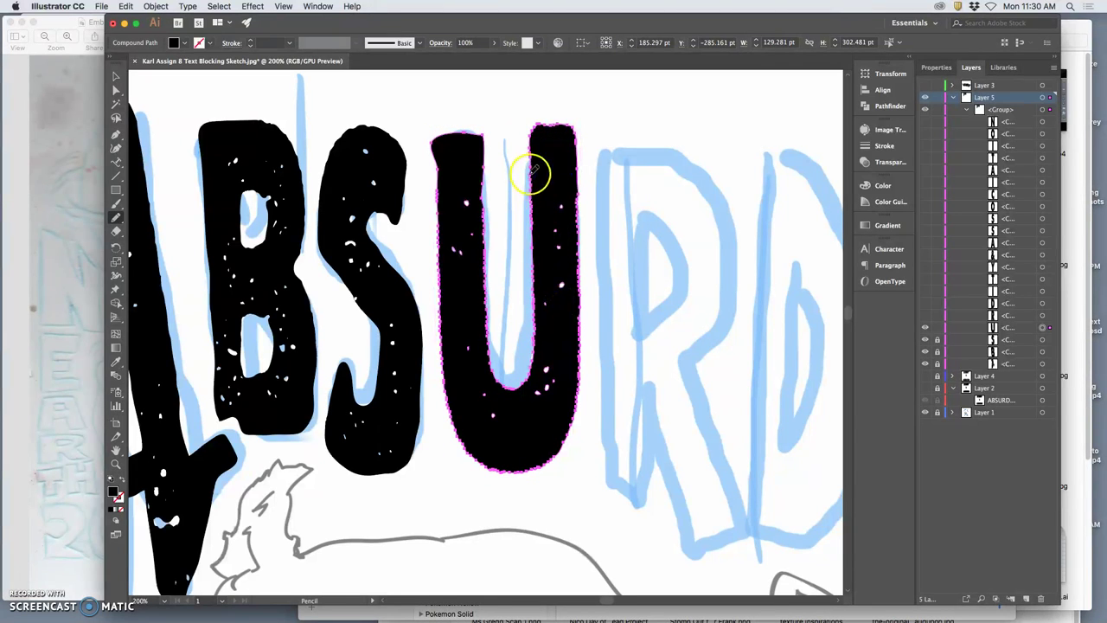
mouse_move(534, 141)
mouse_down()
mouse_move(570, 138)
mouse_move(576, 178)
mouse_up()
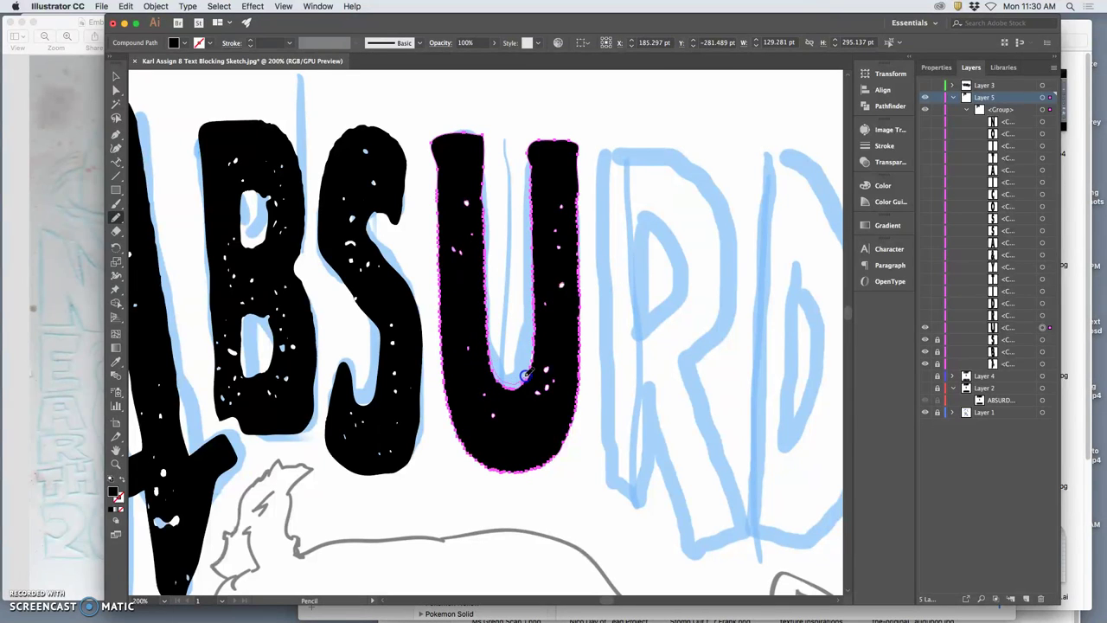
Try to redraw the U's inner bottom curve with the Pencil tool, and undo the stroke
drag(528, 365, 536, 327)
click(521, 424)
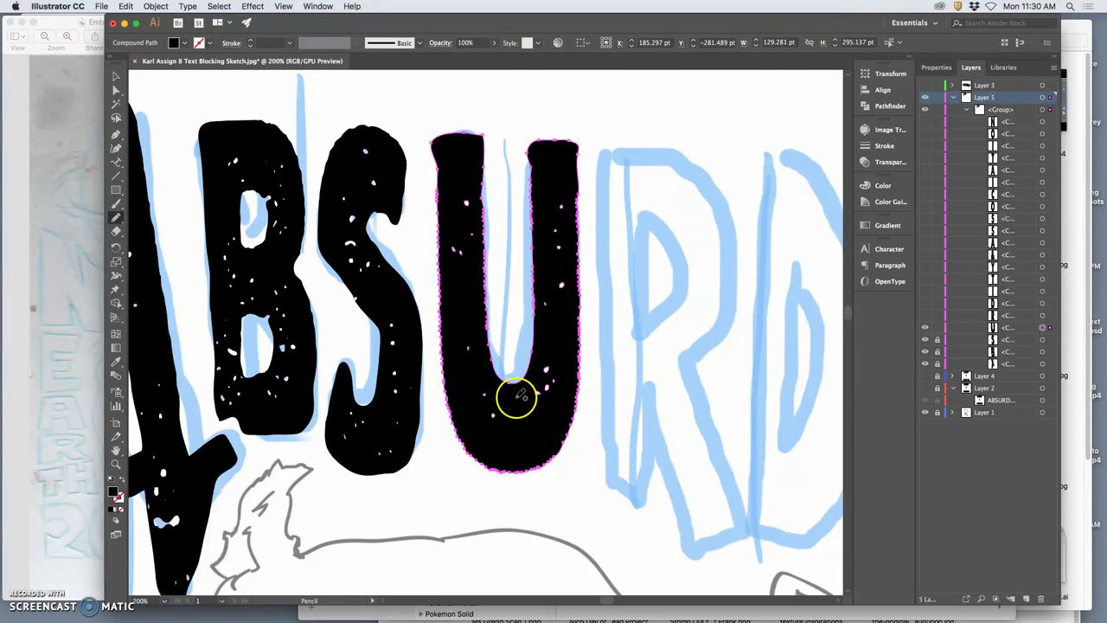
key(super+z)
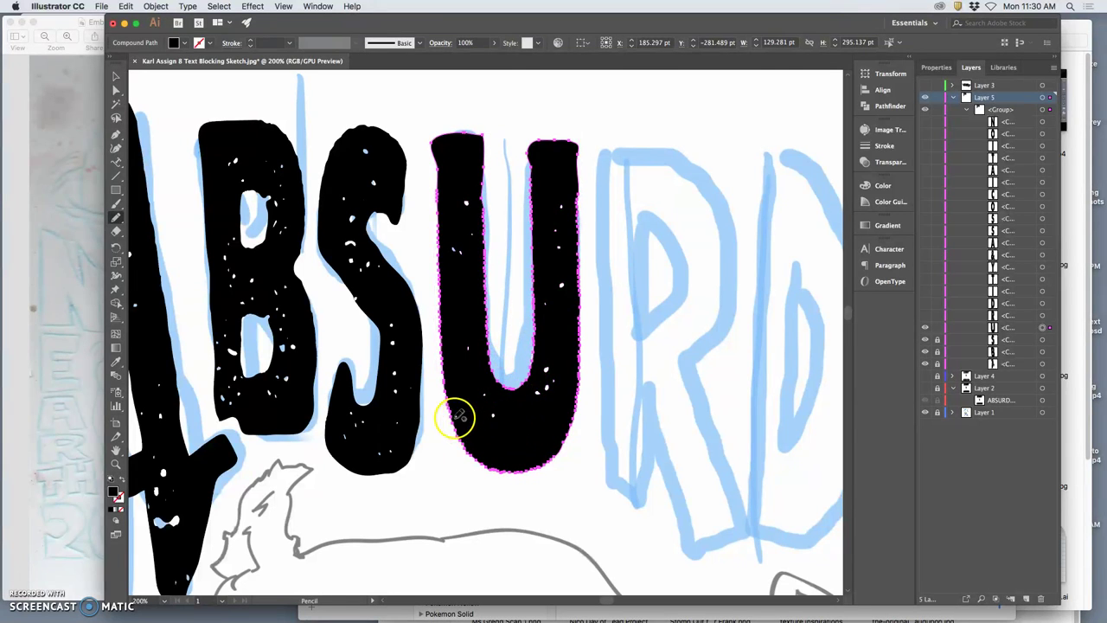
Try to redraw the U's lower outer curve with the Pencil tool
drag(449, 400, 441, 361)
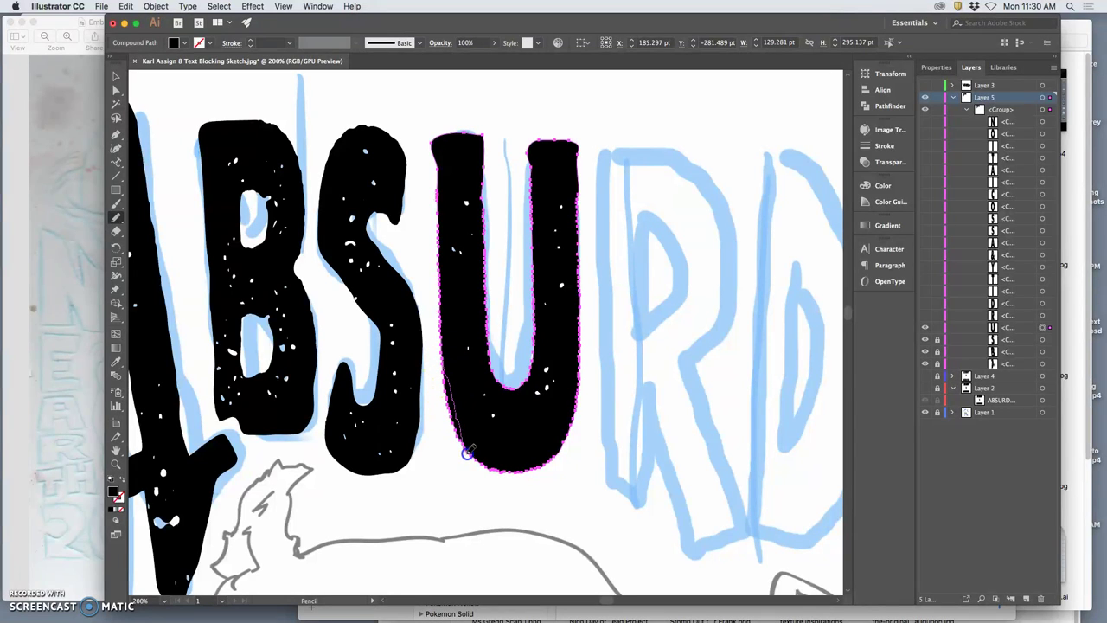
key(super)
mouse_move(471, 459)
mouse_down()
mouse_move(515, 400)
mouse_move(551, 371)
mouse_move(508, 327)
mouse_move(573, 371)
mouse_move(559, 326)
mouse_move(589, 321)
mouse_up()
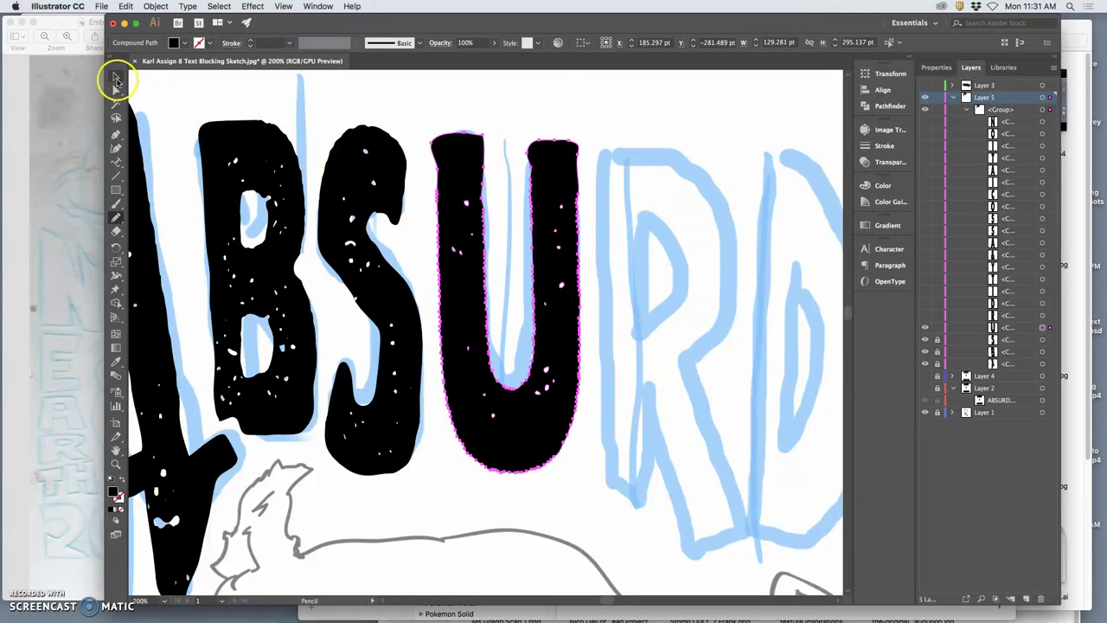
Lock and hide Layer 5, and show and unlock Layer 2 with the live ABSURDITY text
click(116, 79)
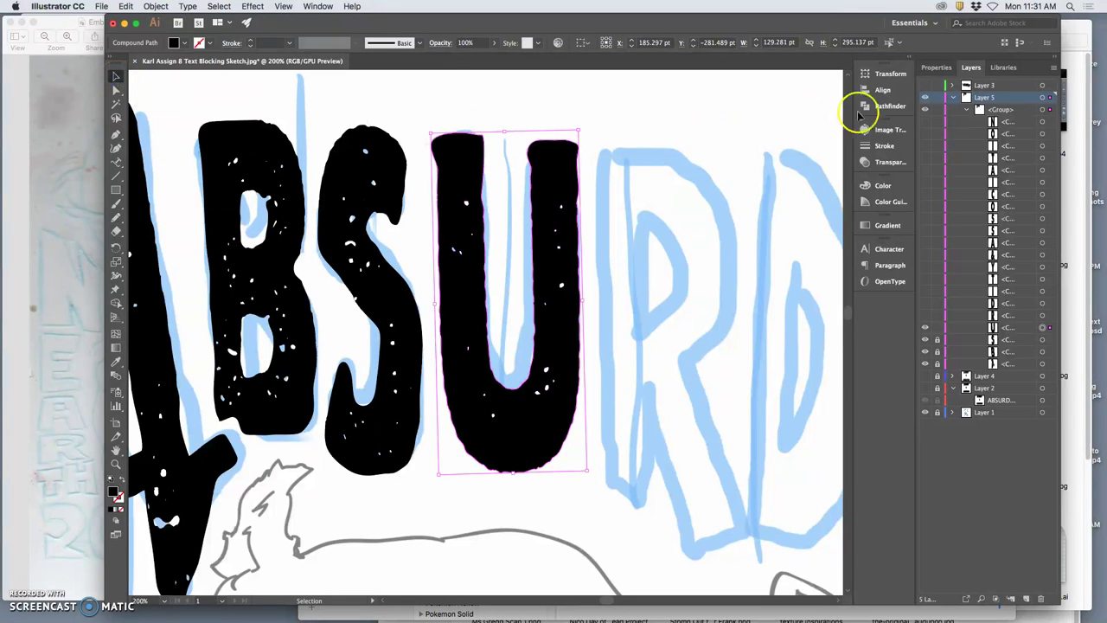
click(938, 98)
click(925, 98)
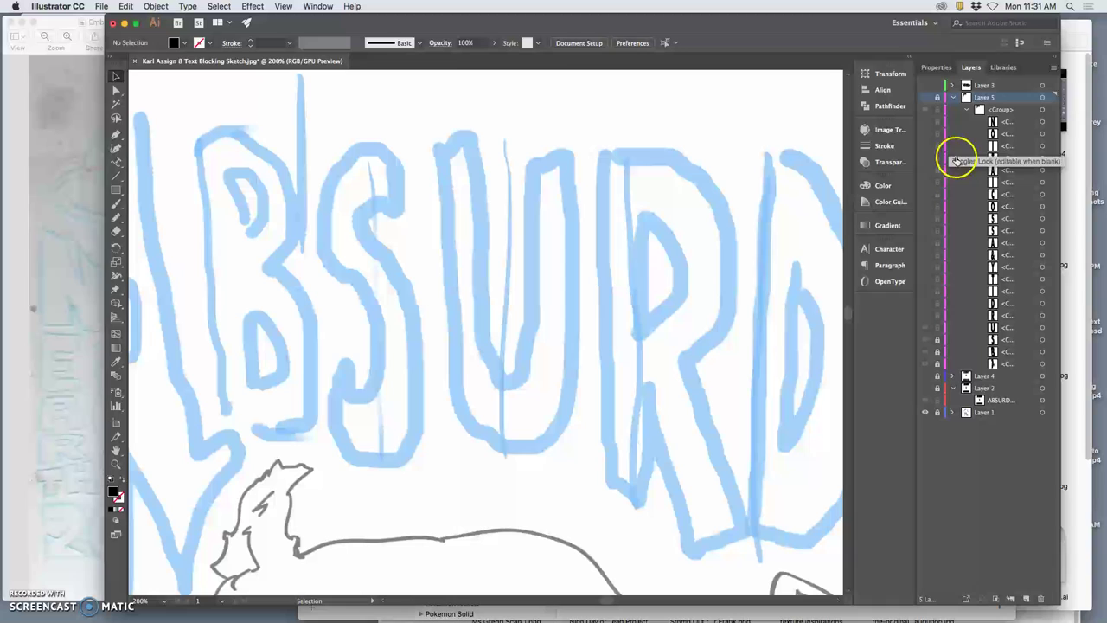
click(925, 377)
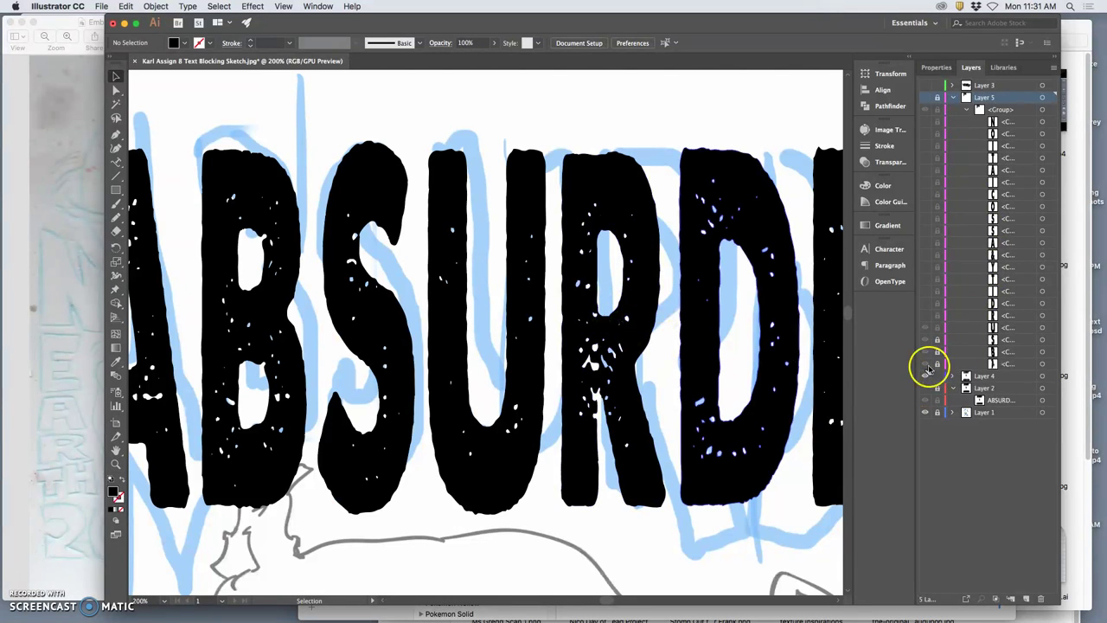
click(925, 377)
click(925, 390)
click(926, 389)
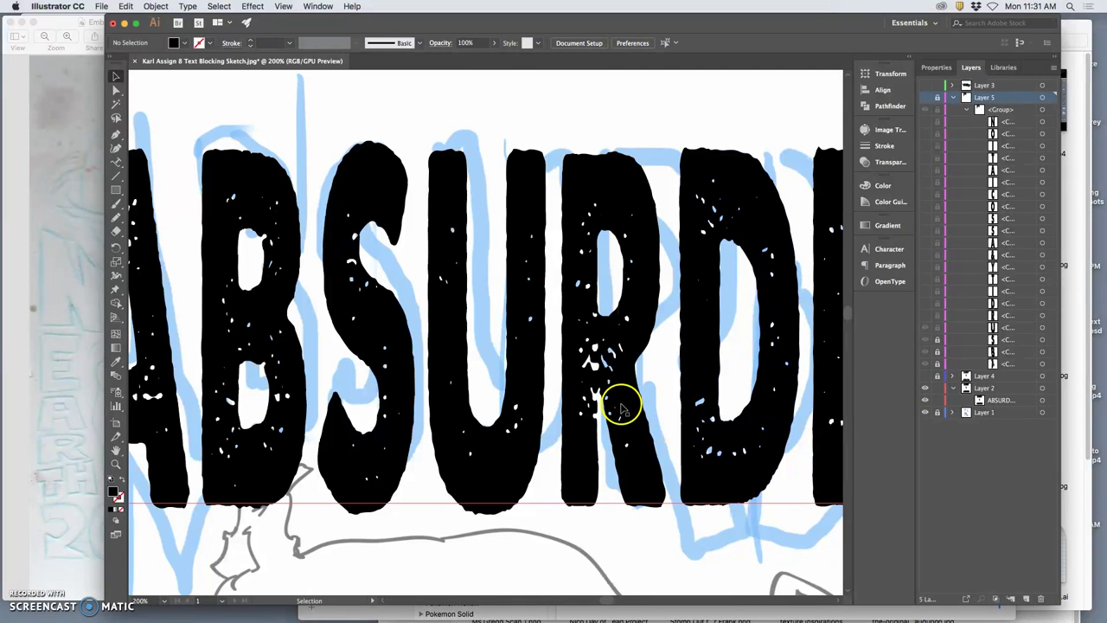
right_click(633, 441)
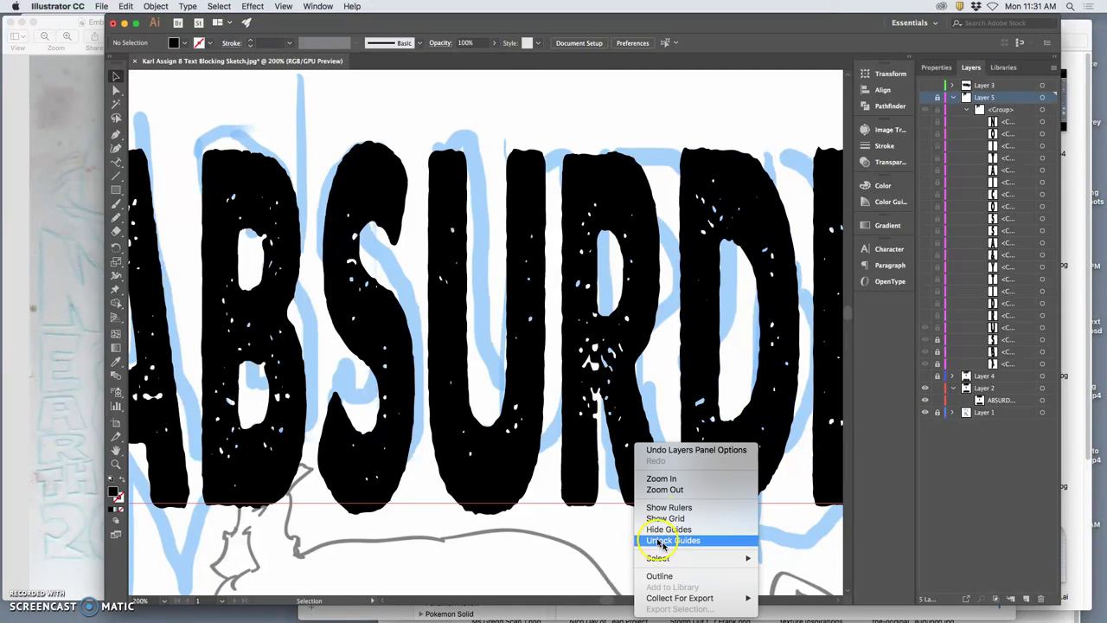
click(576, 533)
scroll(582, 523, down, 5)
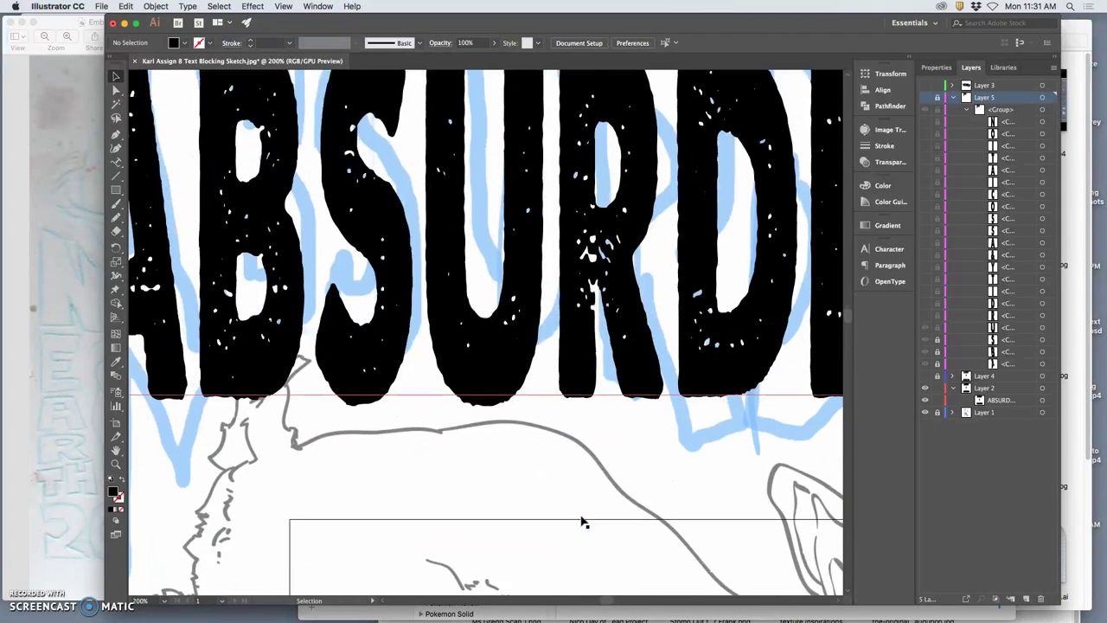
key(super+minus)
key(super+minus)
key(super+minus)
key(v)
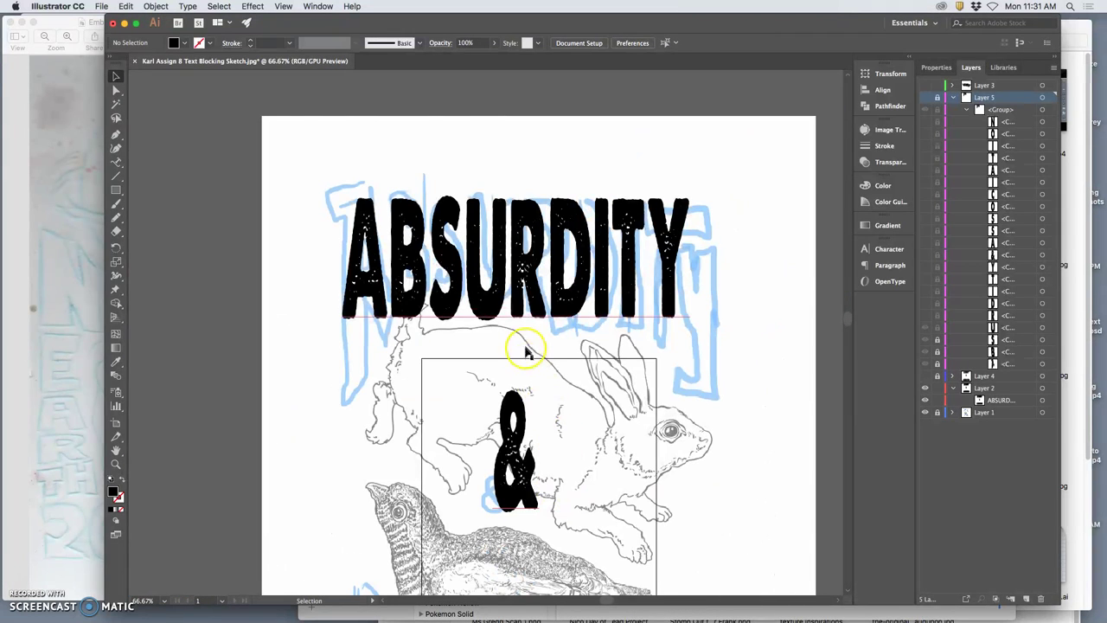
right_click(522, 318)
click(481, 309)
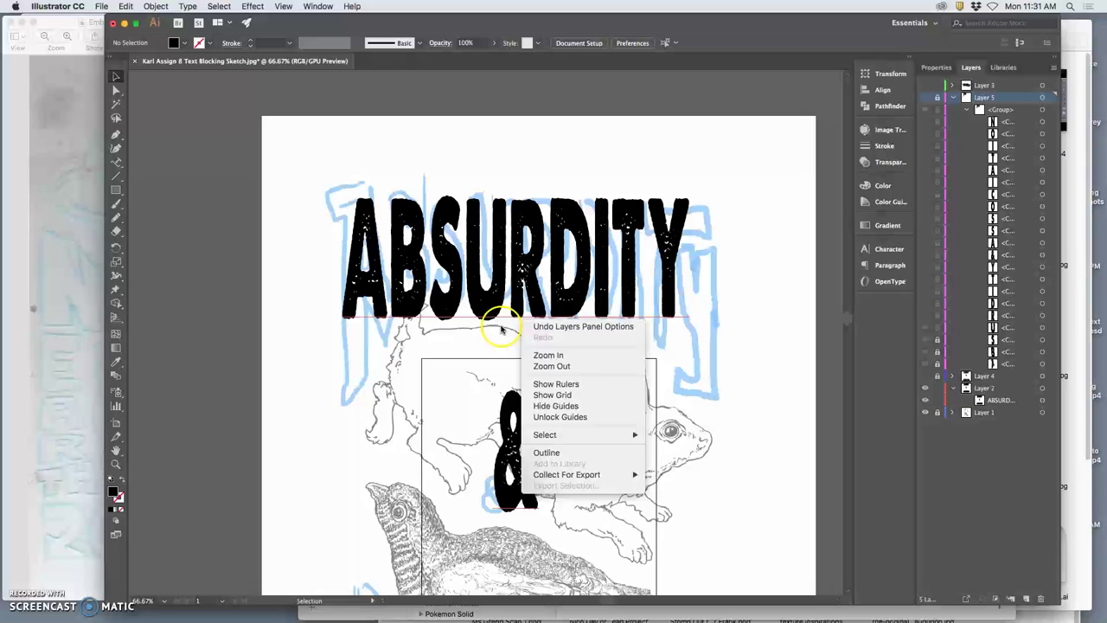
Convert all the text on Layer 2 to outlines and undo the conversion
click(1041, 387)
right_click(580, 317)
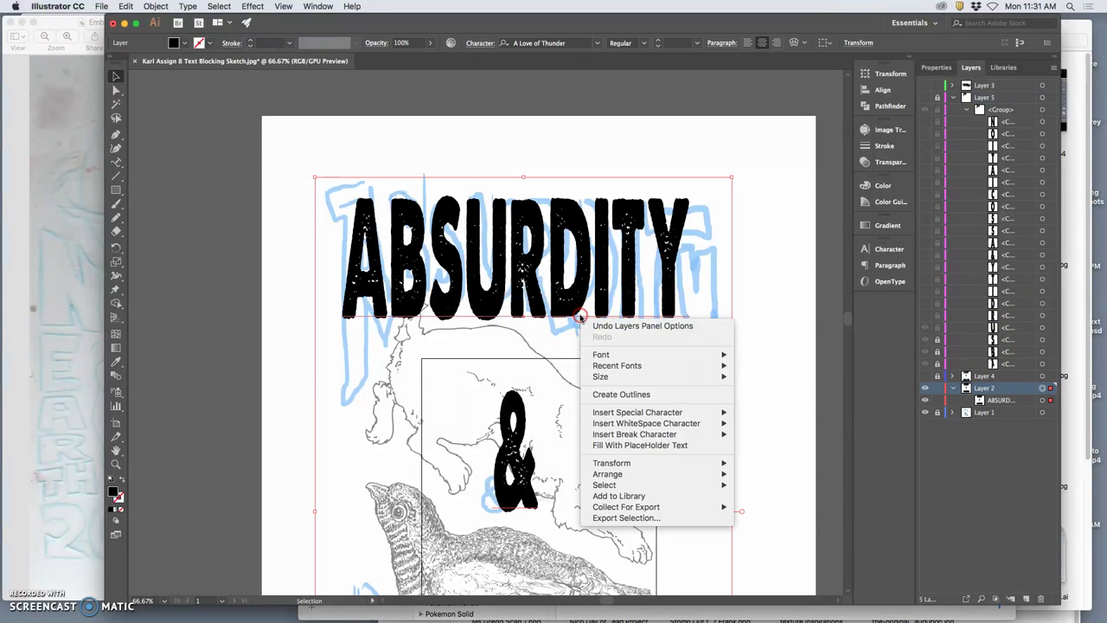
click(614, 396)
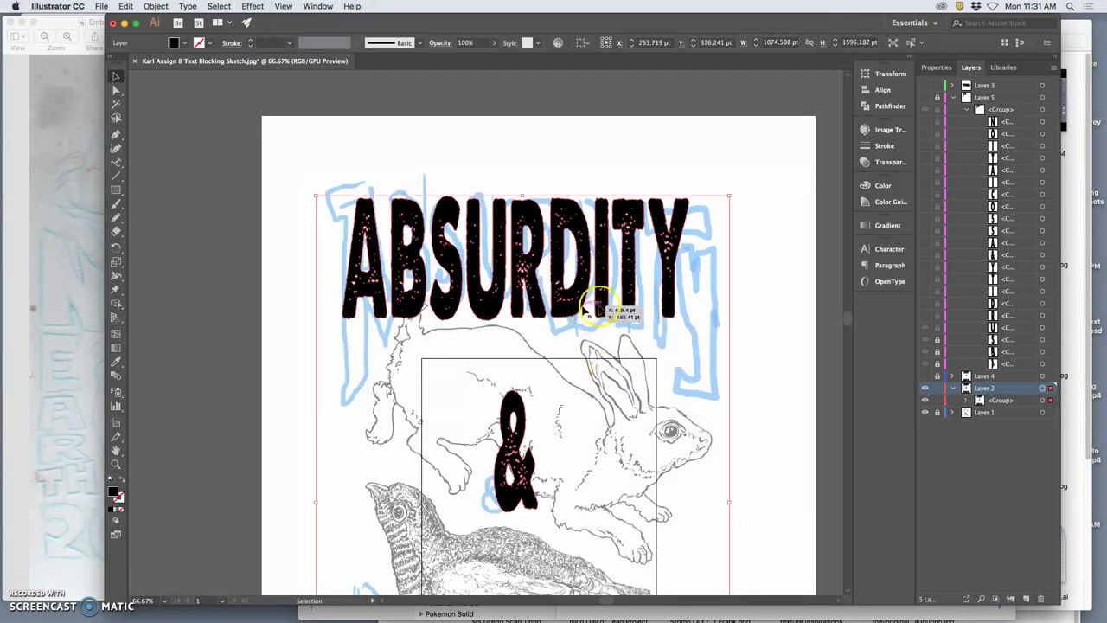
click(116, 90)
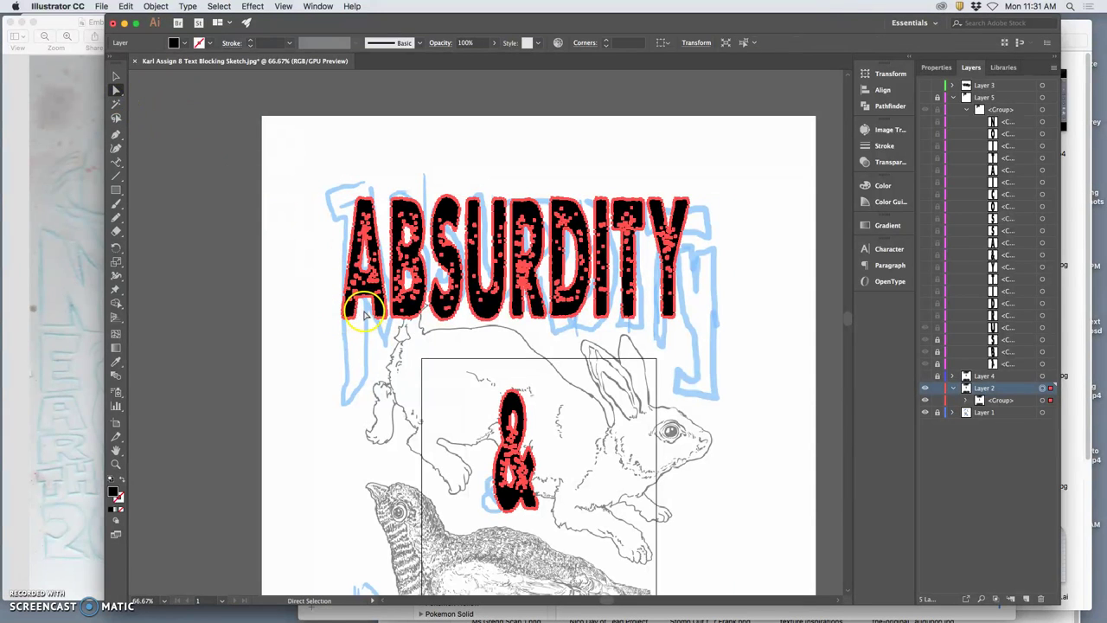
key(cmd+z)
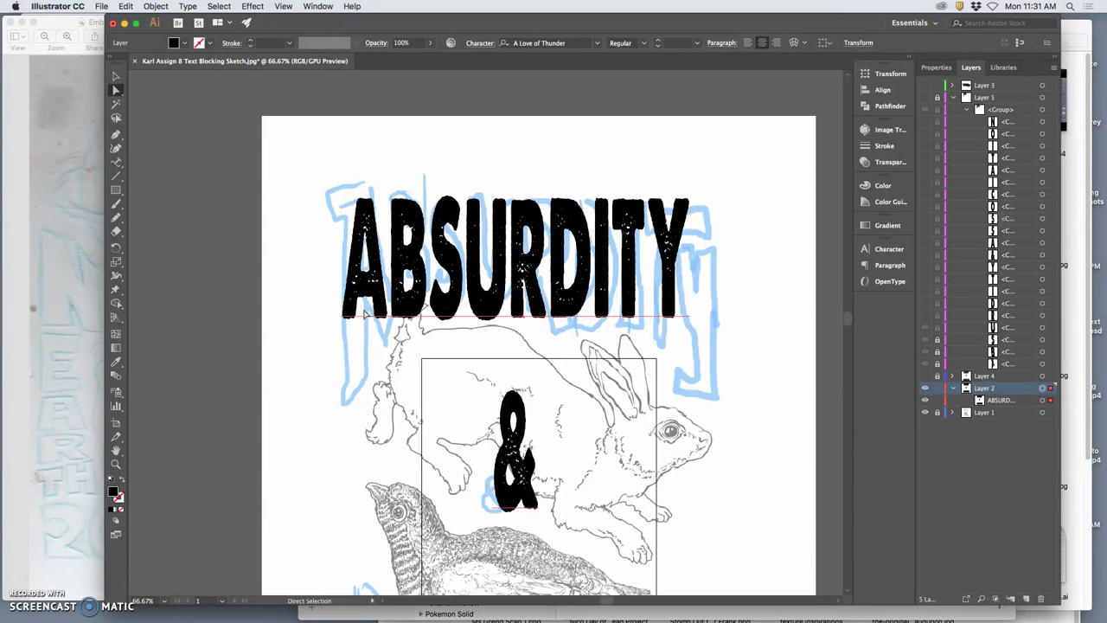
Lock Layer 2 with the live text and keep Layer 4 hidden
click(957, 111)
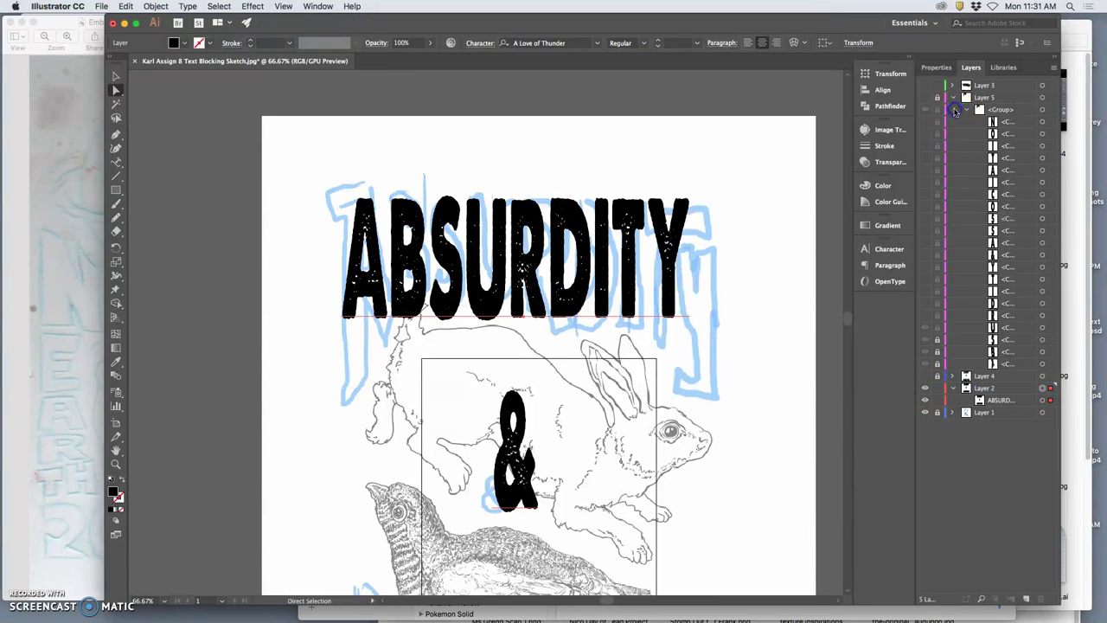
click(938, 390)
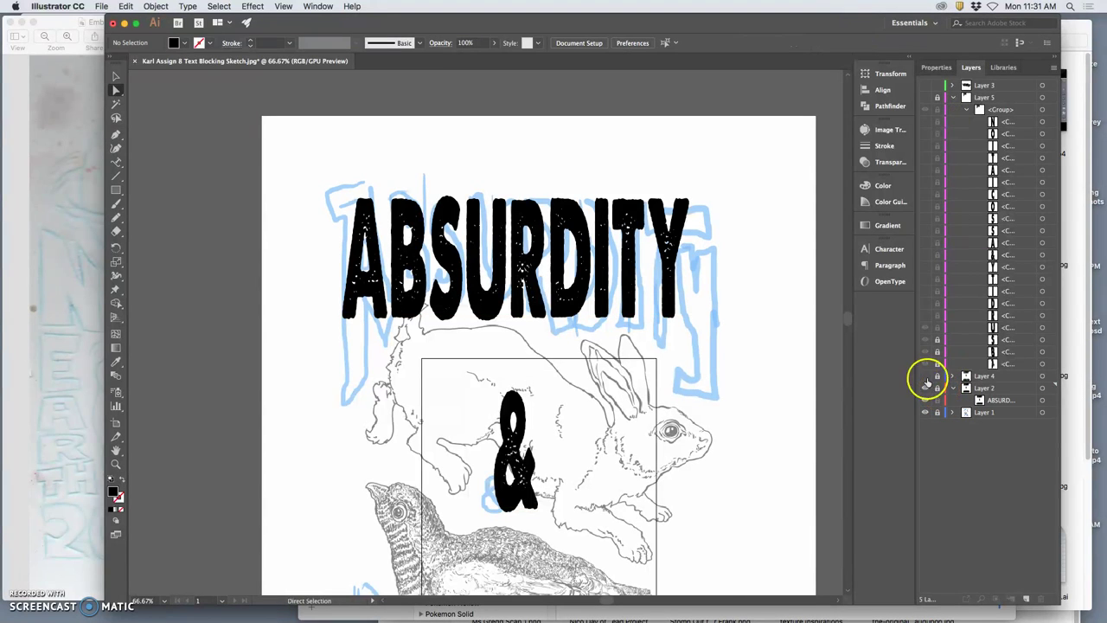
click(925, 378)
click(925, 379)
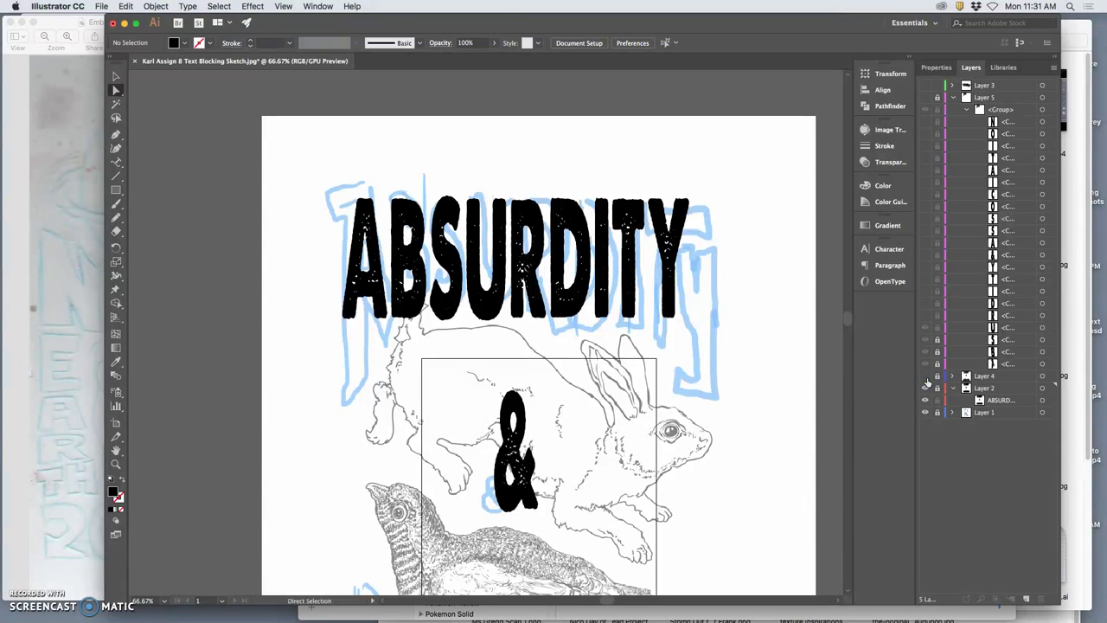
Unlock and show Layer 5 with the reshaped letters, and hide the live text on Layer 2
key(super+plus)
key(super+plus)
key(super+plus)
key(super+plus)
scroll(677, 321, up, 5)
key(super+minus)
key(super+minus)
key(super+minus)
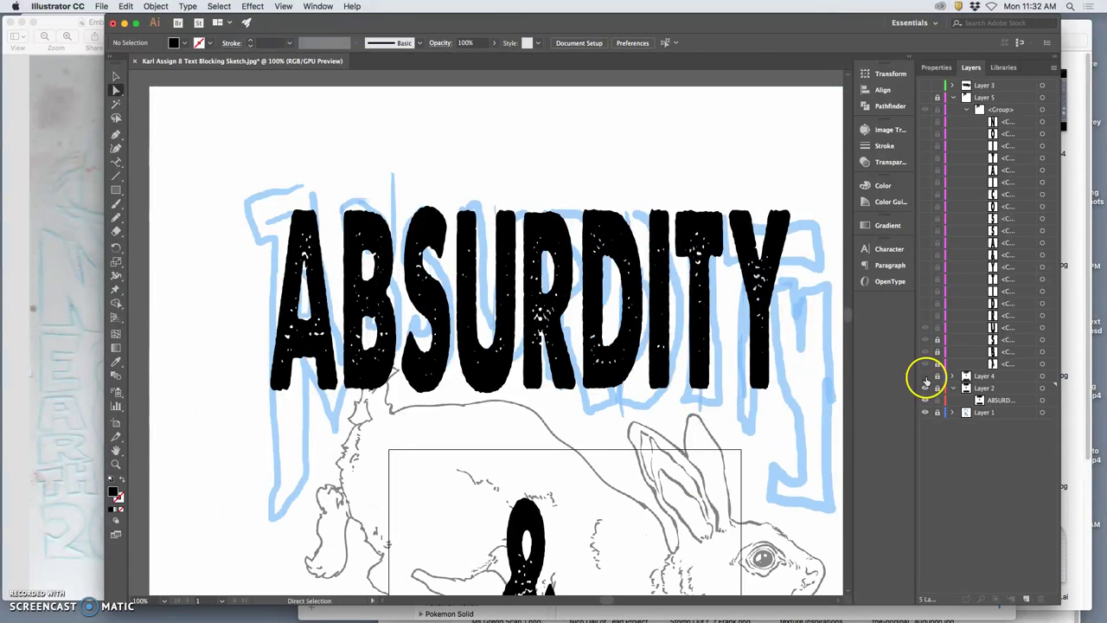
click(924, 98)
click(937, 99)
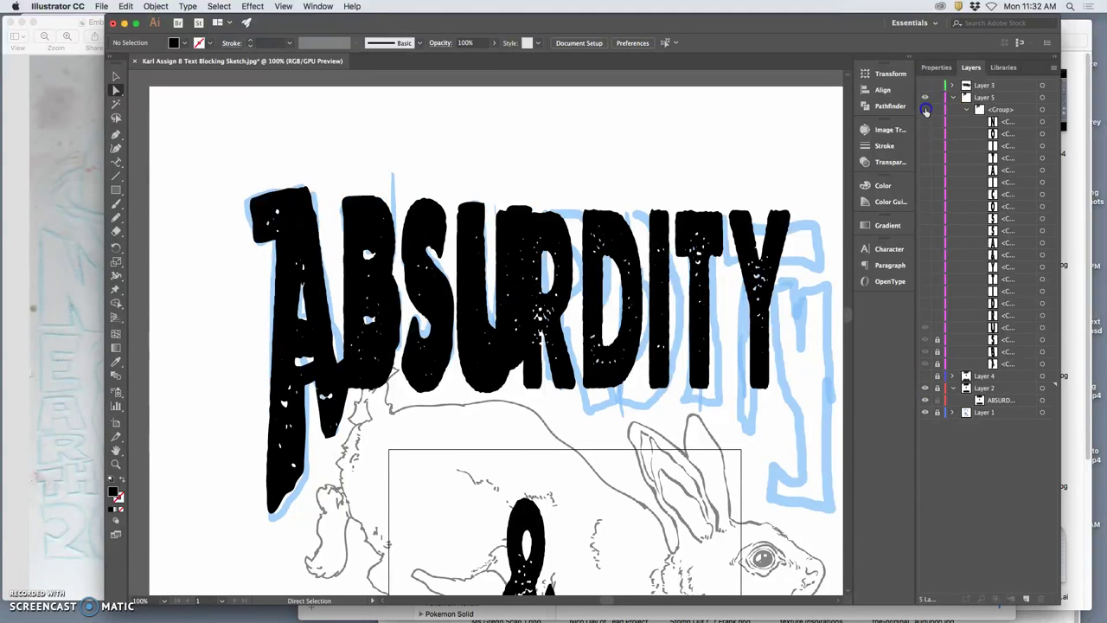
click(924, 110)
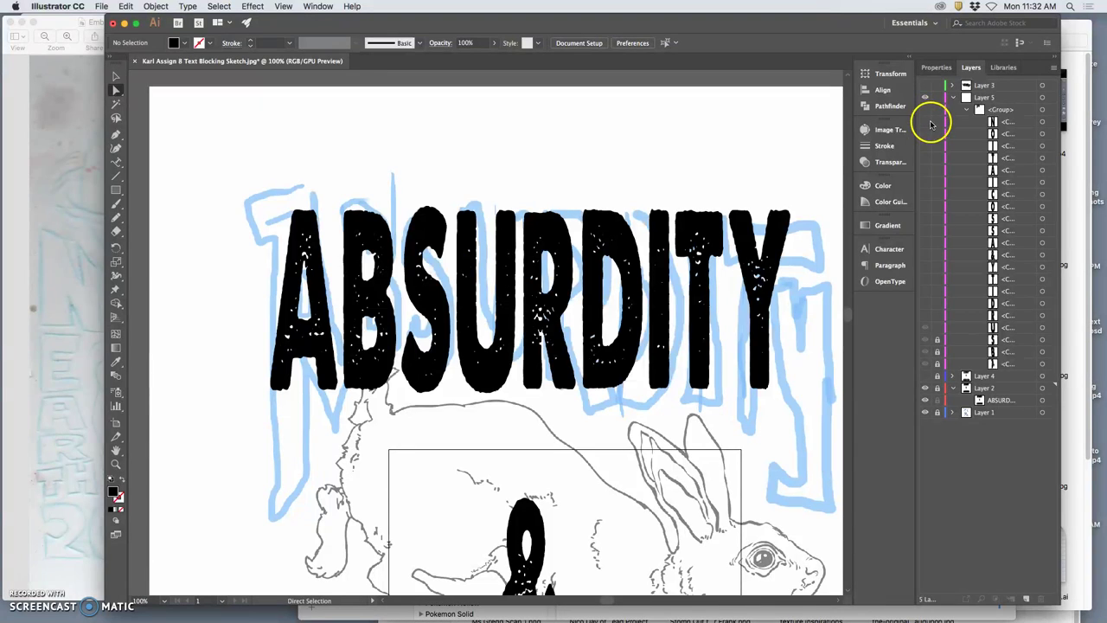
click(925, 387)
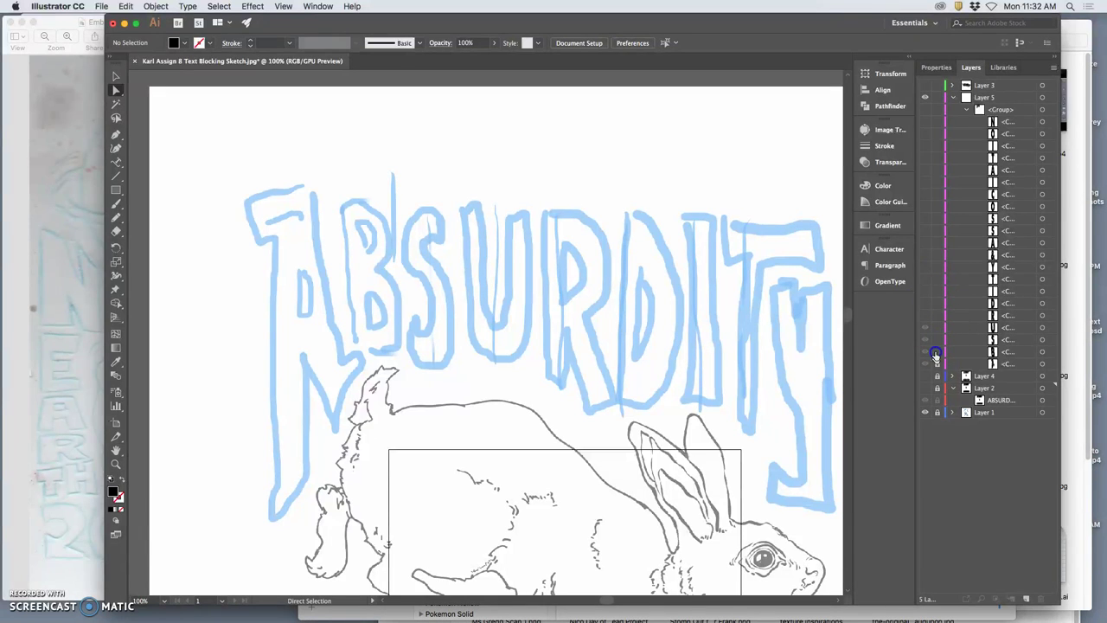
click(925, 109)
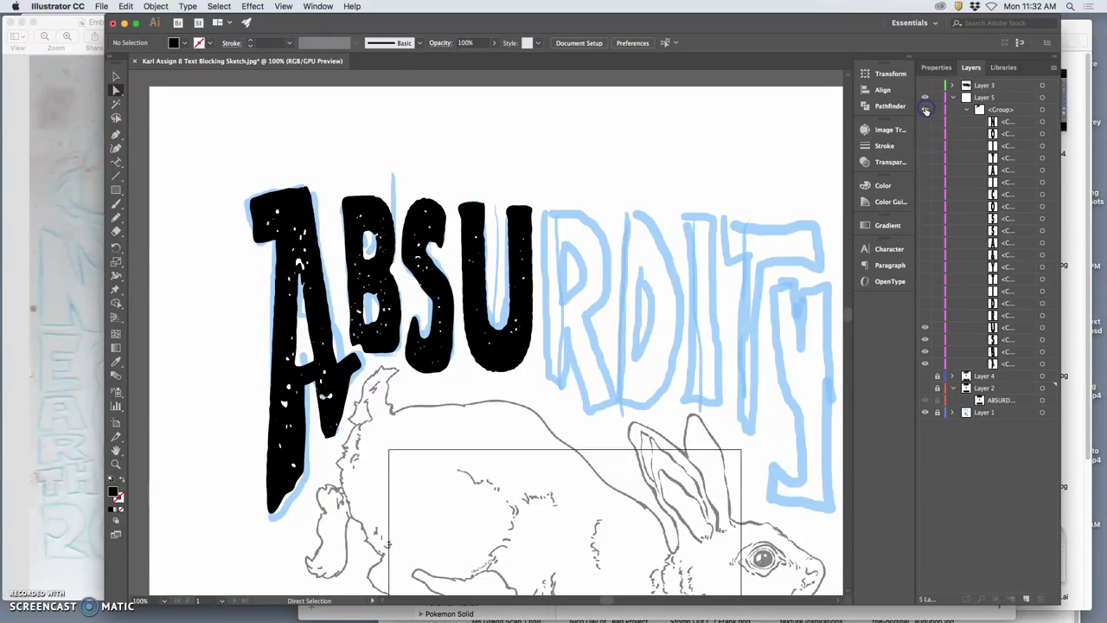
Lock the finished A, B, S and U, and show the R
key(super+equal)
key(super+equal)
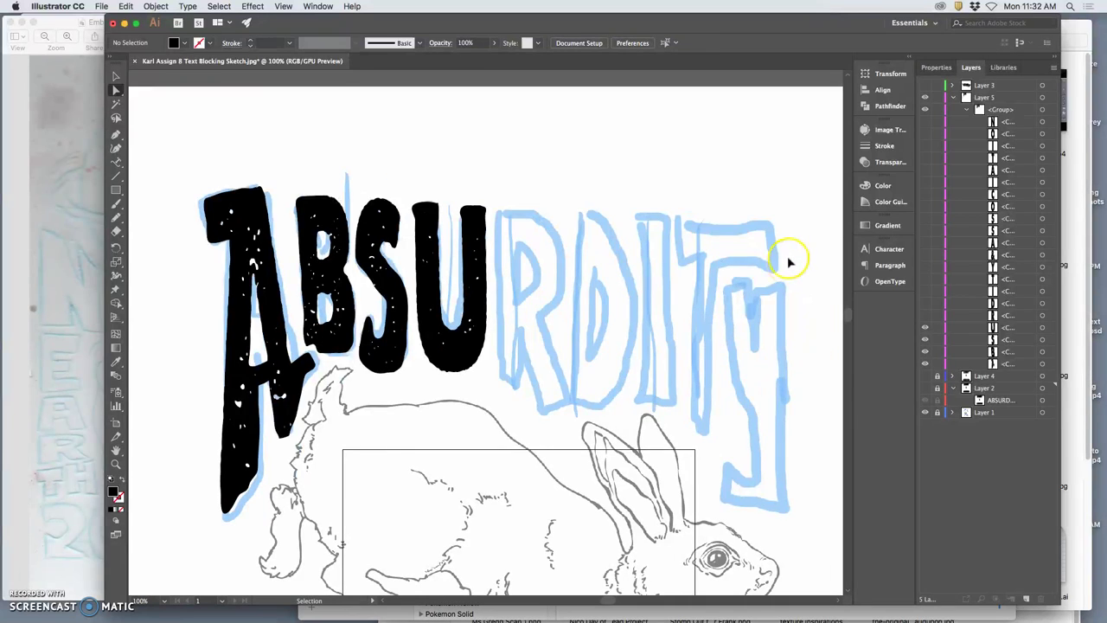
key(super+minus)
key(super+minus)
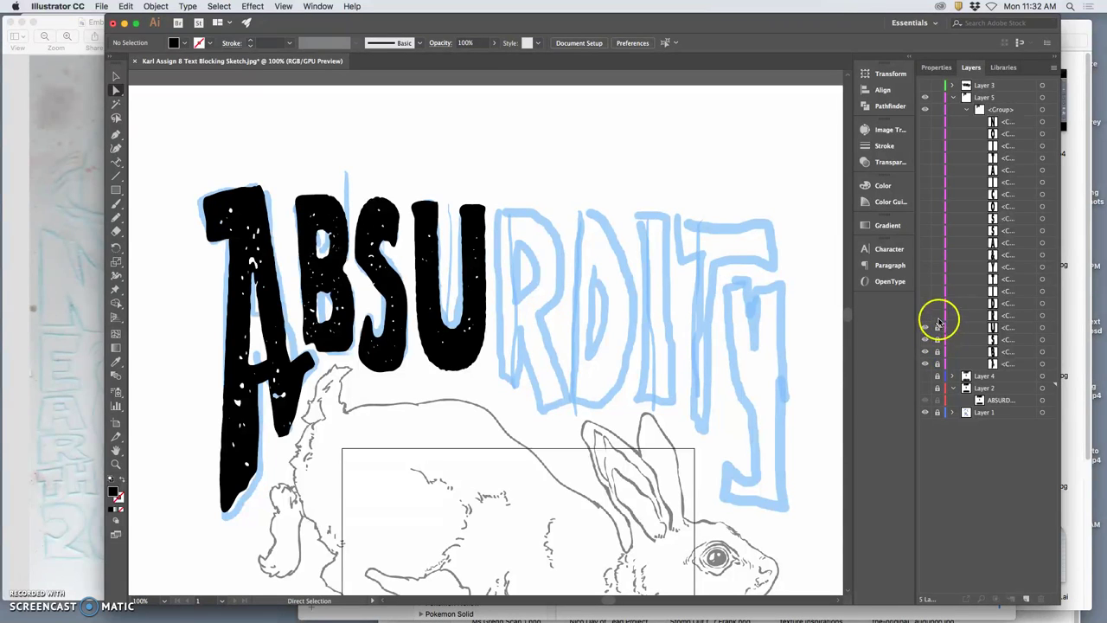
click(927, 316)
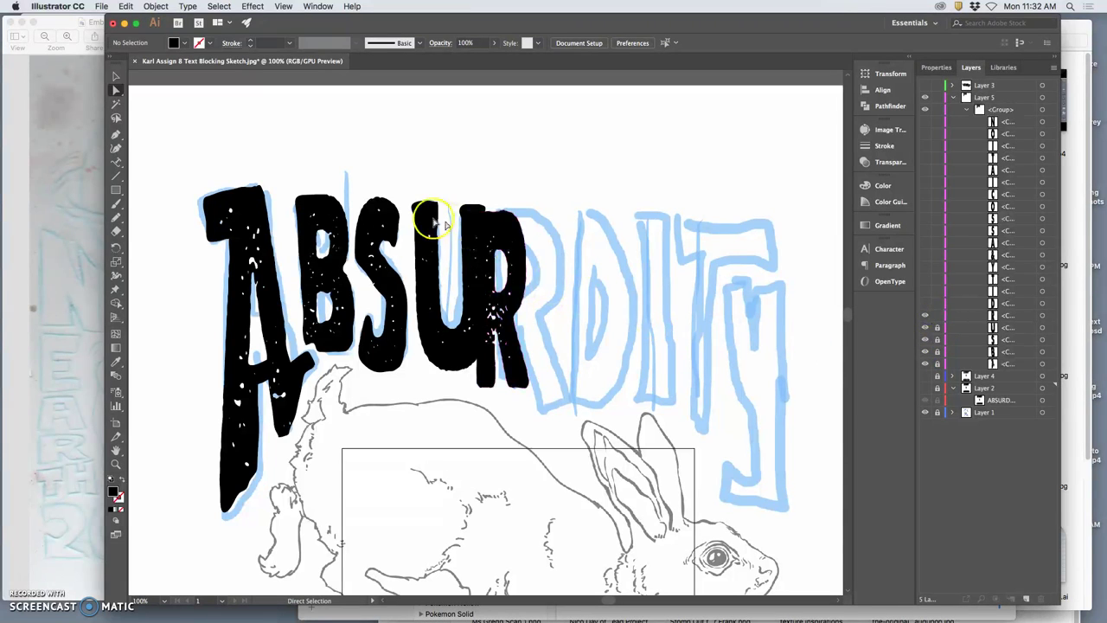
click(116, 76)
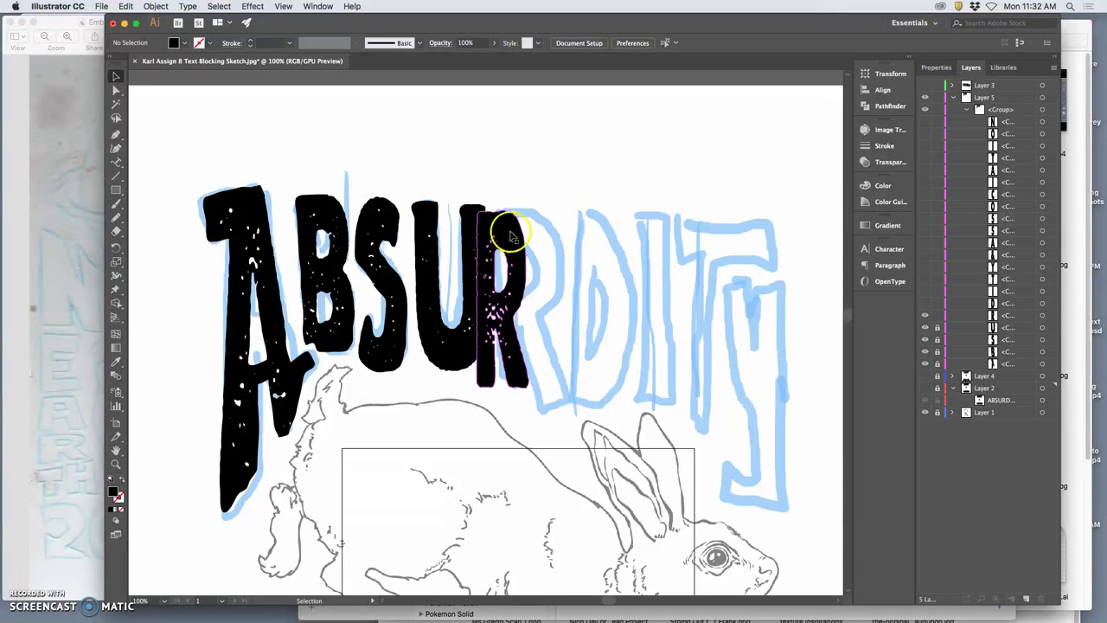
drag(495, 234, 529, 226)
key(super+z)
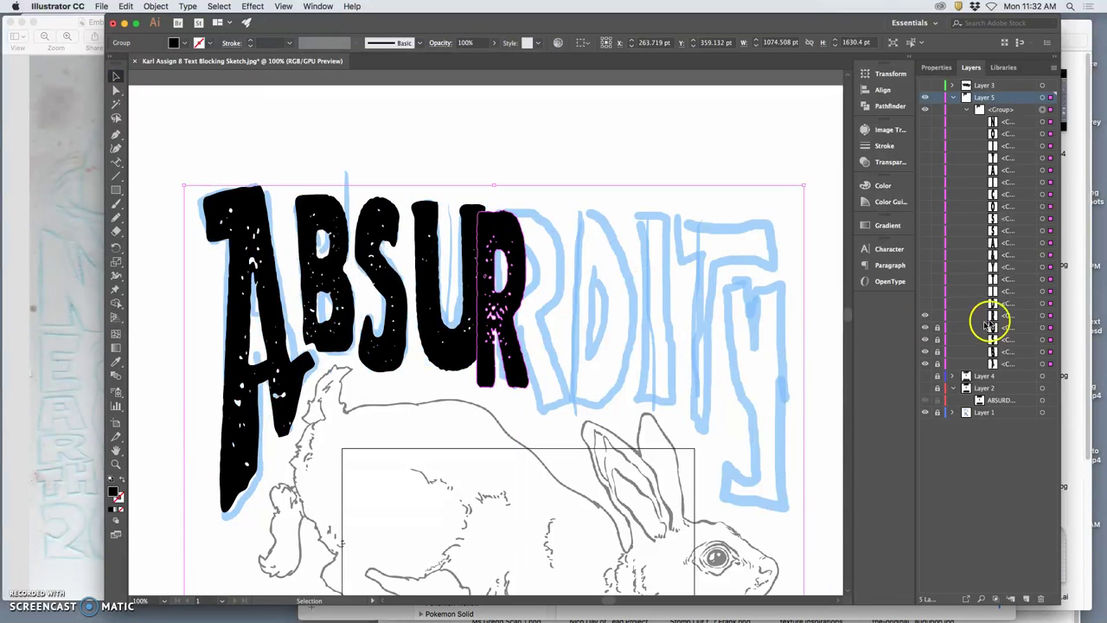
Fit the R over its blue sketch, scaling it to about 126 pt wide and 350 pt high and rotating it slightly counterclockwise
click(1044, 316)
drag(507, 237, 531, 229)
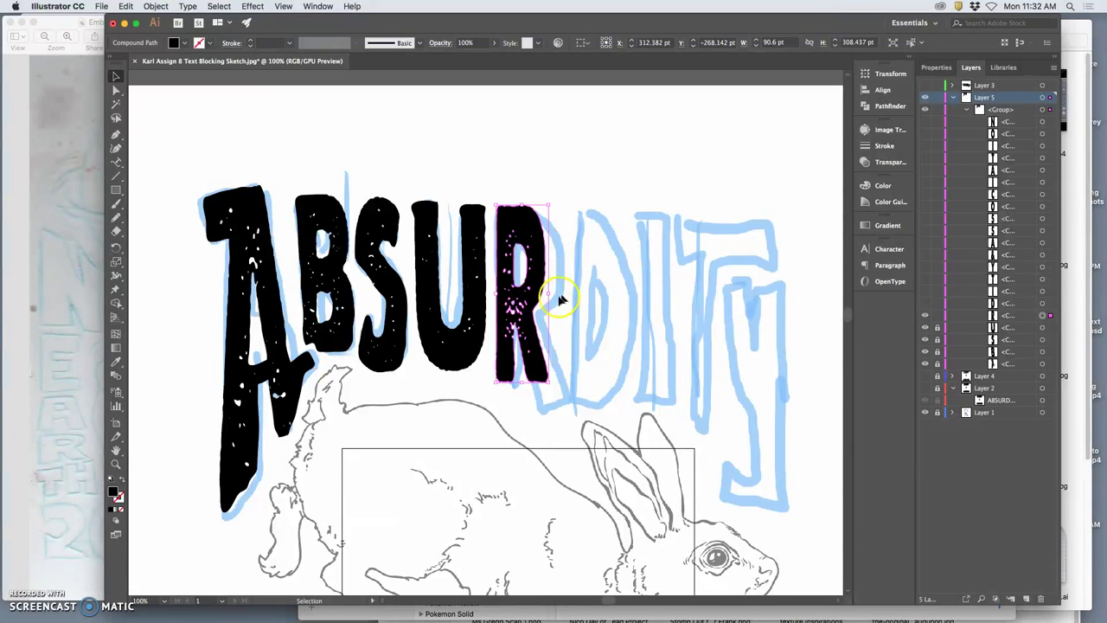
drag(549, 381, 569, 405)
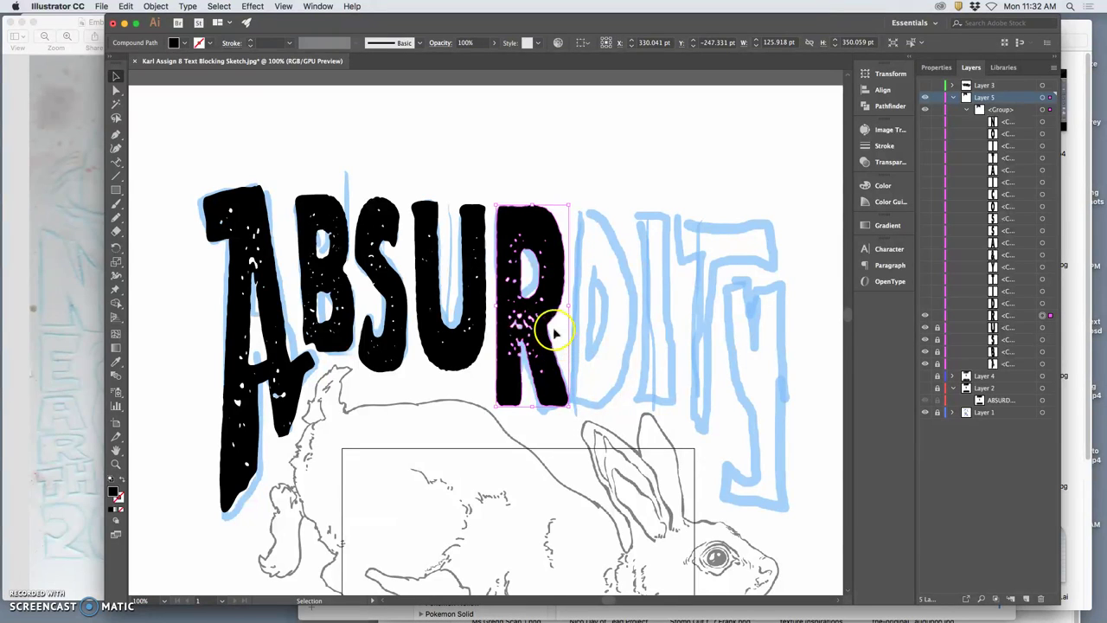
drag(576, 200, 544, 231)
drag(530, 401, 532, 407)
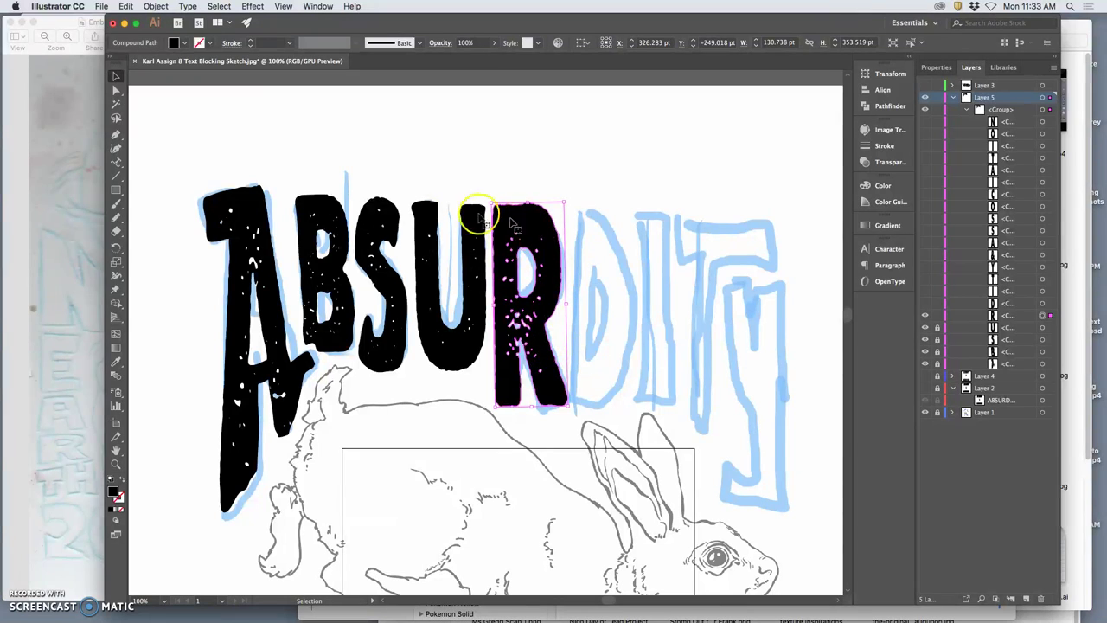
Redraw the bottom corner of the R's stem and the foot of its slanted leg with the Pencil tool to follow the sketch
click(116, 89)
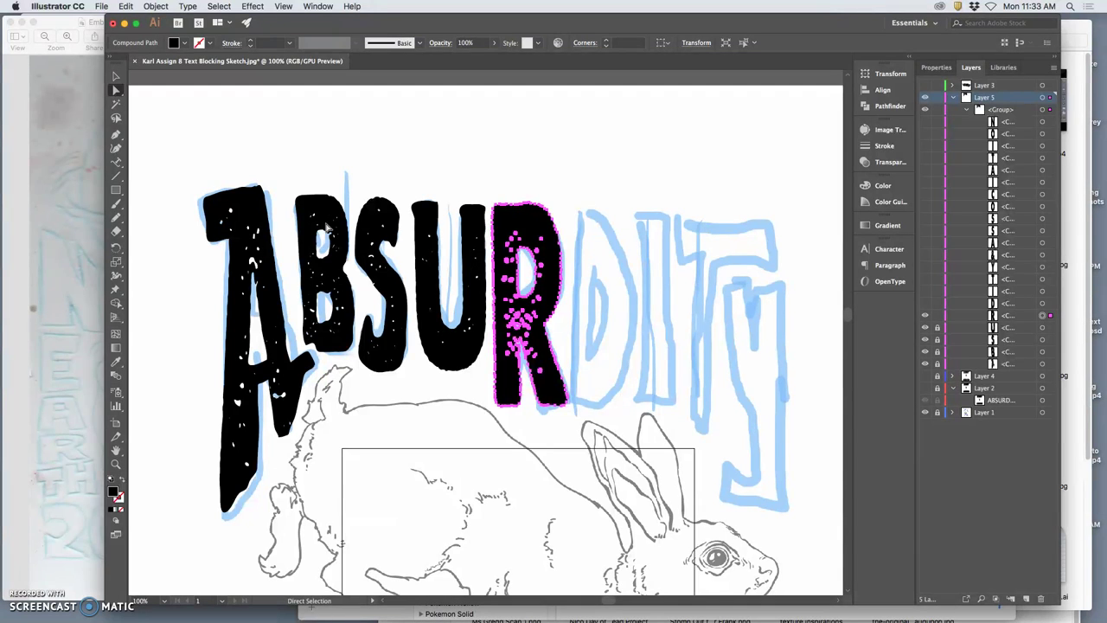
click(567, 320)
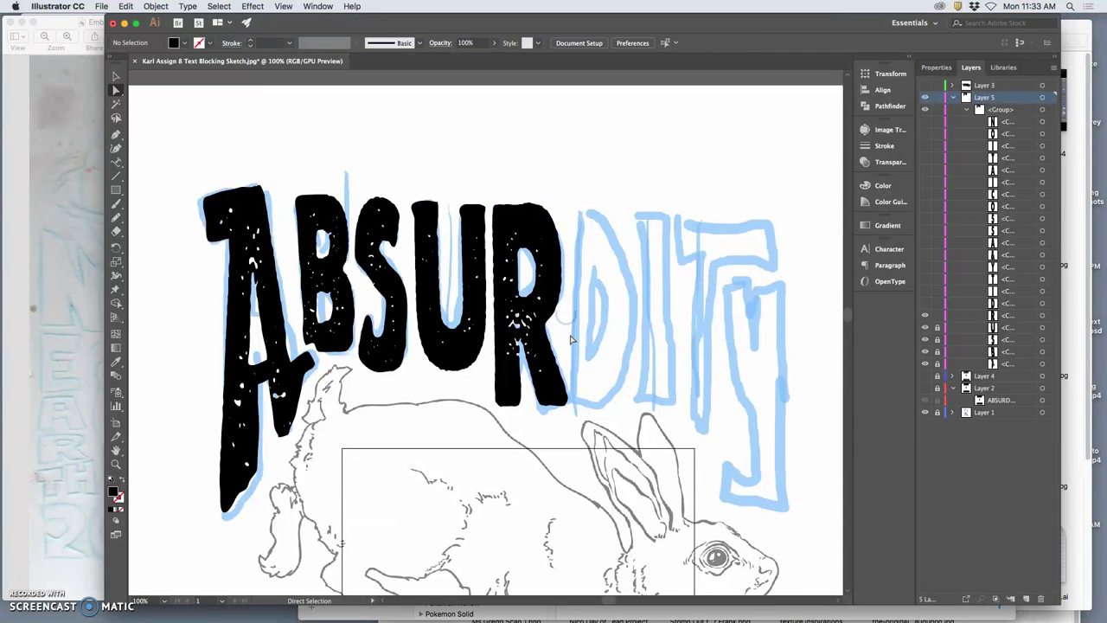
scroll(571, 341, up, 3)
scroll(597, 354, right, 3)
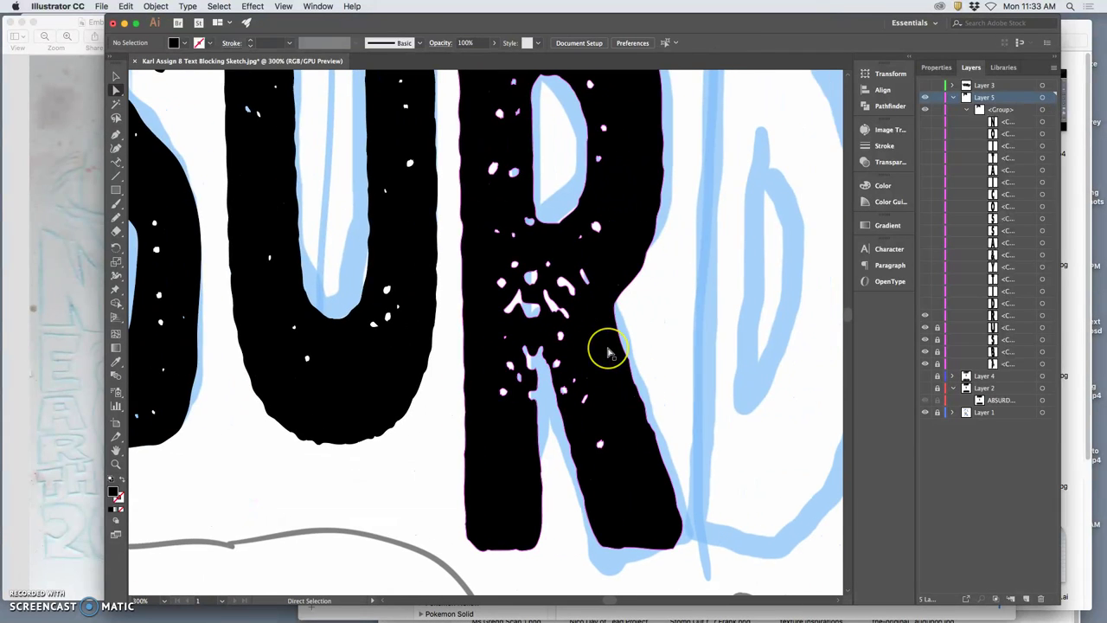
scroll(607, 352, down, 2)
scroll(607, 352, right, 2)
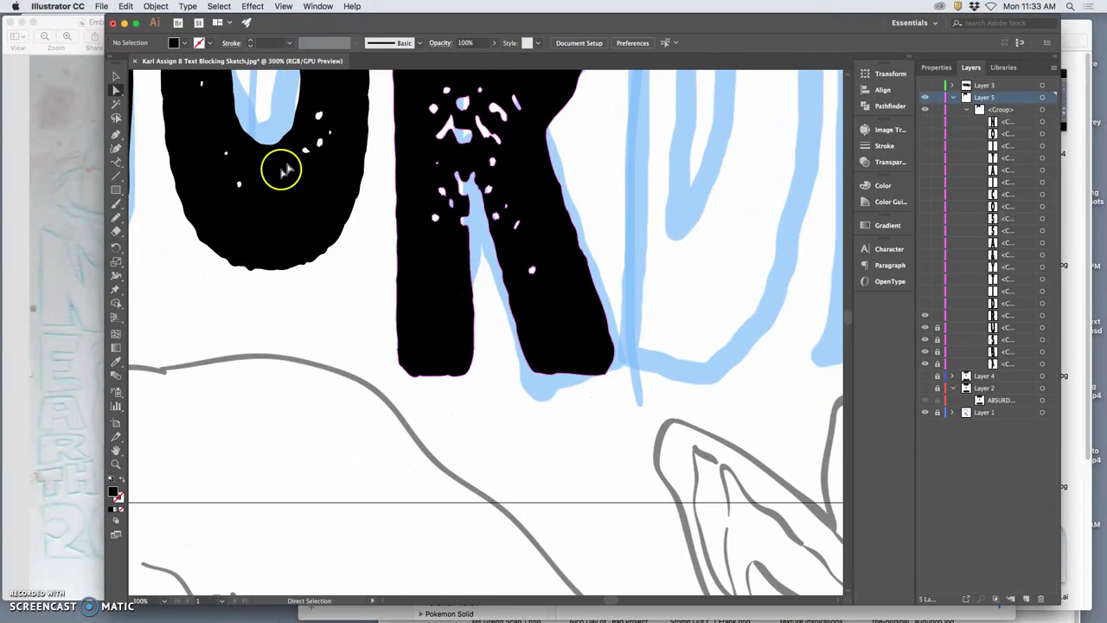
click(430, 295)
key(n)
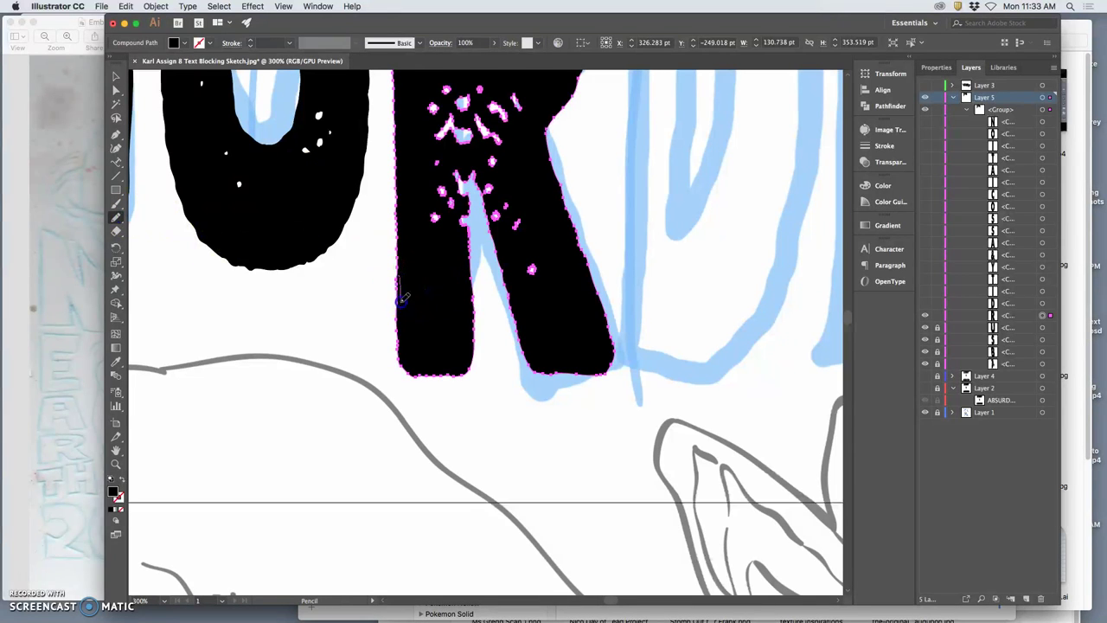
mouse_move(403, 343)
mouse_down()
mouse_move(408, 364)
mouse_move(444, 373)
mouse_up()
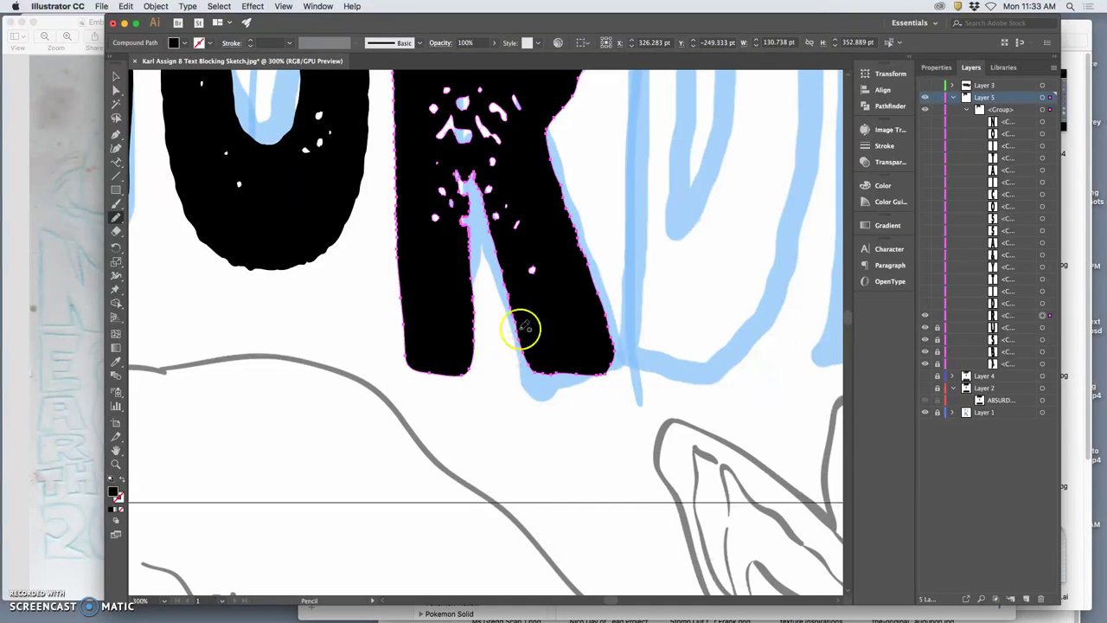
mouse_move(484, 210)
mouse_down()
mouse_move(478, 192)
mouse_move(510, 294)
mouse_up()
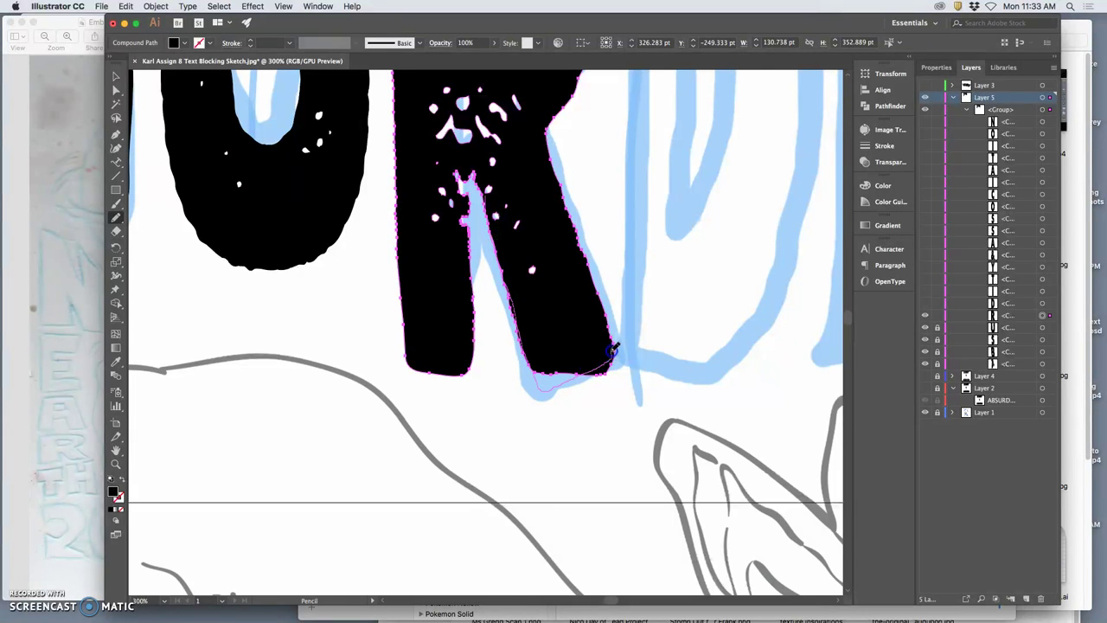
drag(614, 339, 609, 354)
Reshape the lower end of the R's counter with the Pencil tool, extending it to follow the sketched opening
key(space)
drag(576, 222, 552, 468)
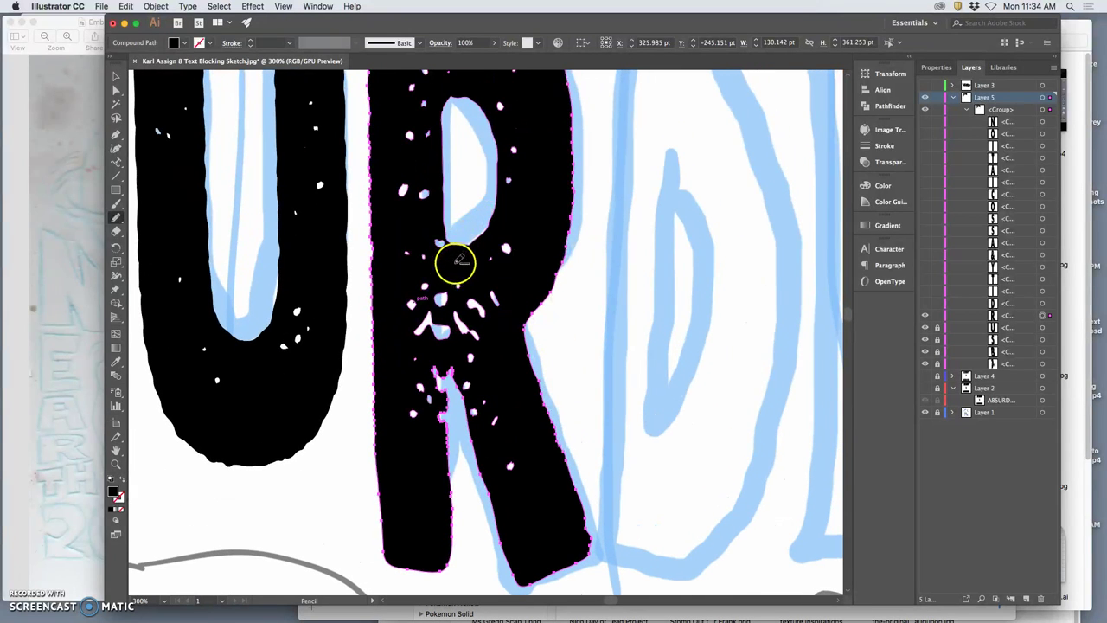
key(a)
click(456, 267)
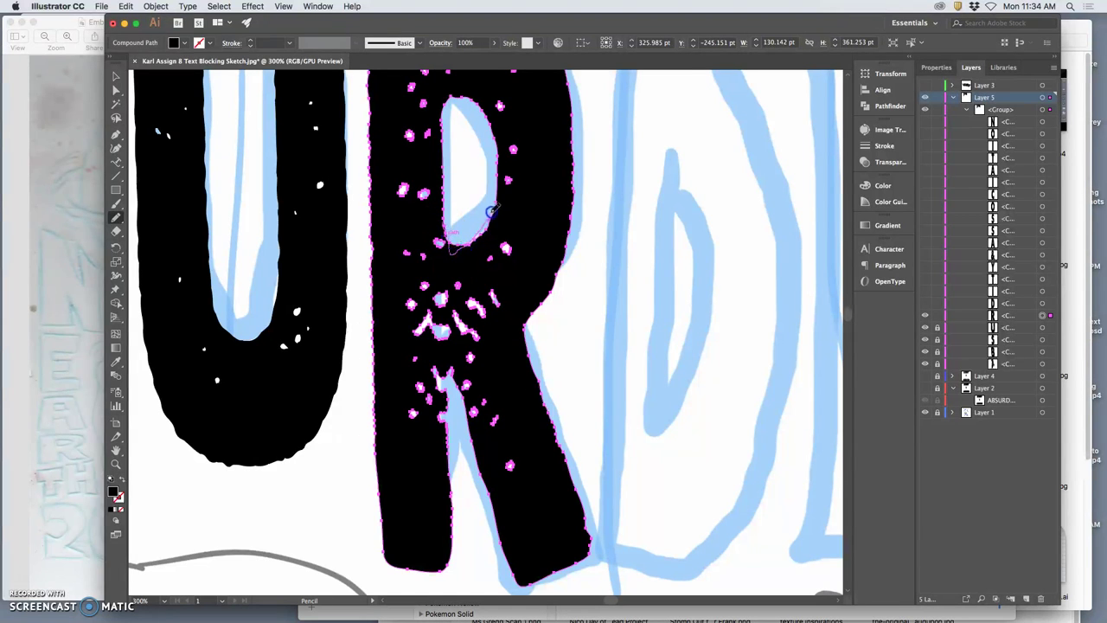
drag(498, 188, 497, 176)
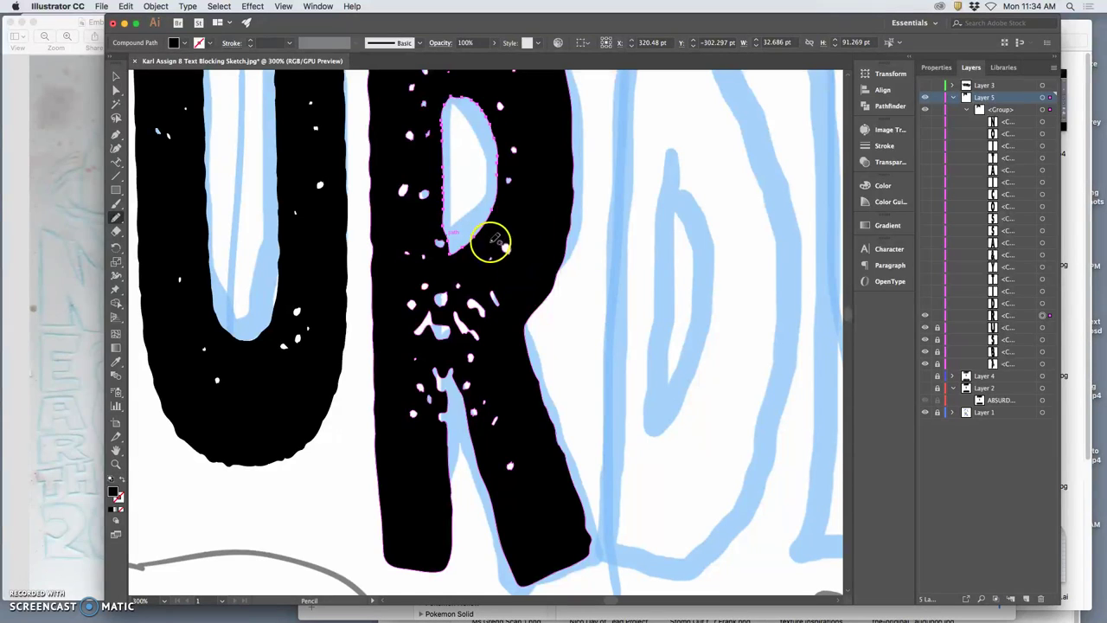
drag(456, 250, 476, 235)
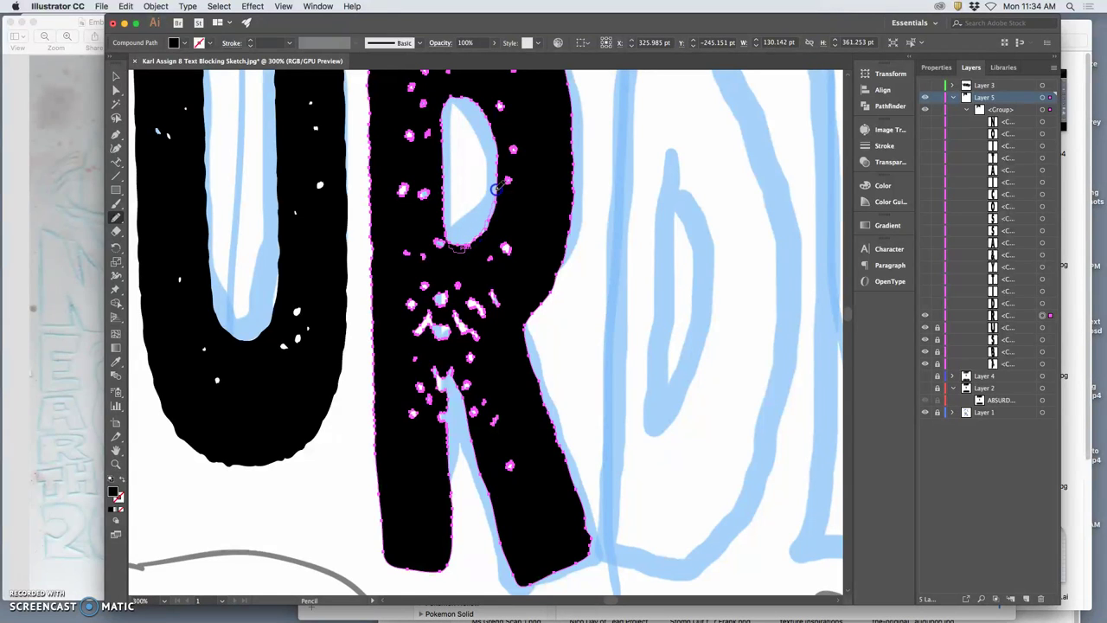
mouse_move(495, 188)
mouse_down()
mouse_move(527, 246)
mouse_move(541, 245)
mouse_move(562, 302)
mouse_up()
ctrl+click(567, 320)
super+click(481, 249)
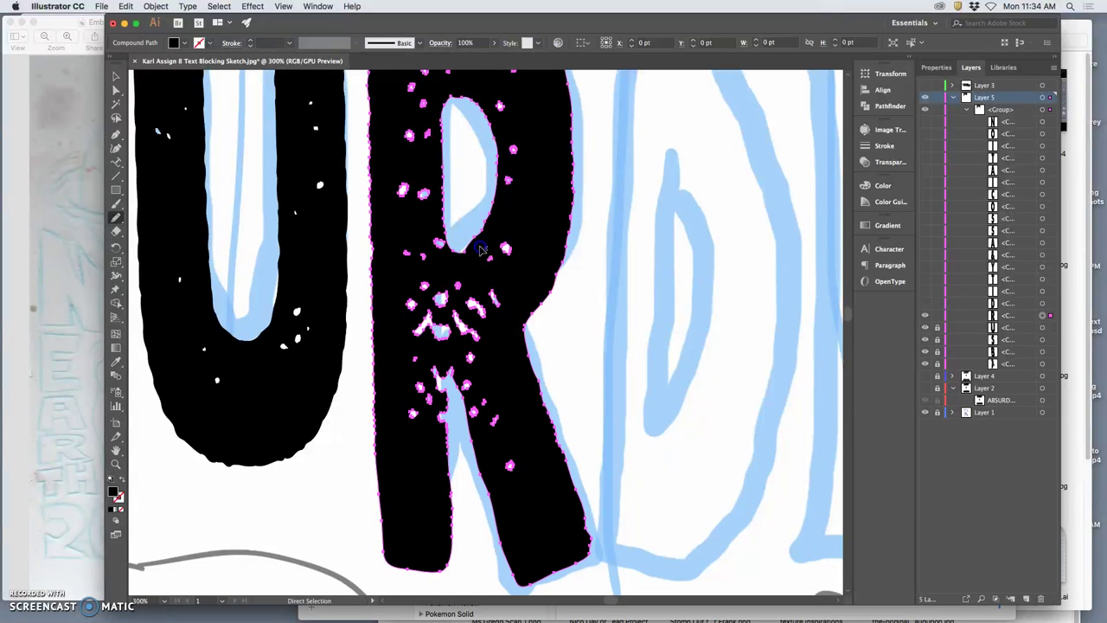
drag(454, 252, 476, 242)
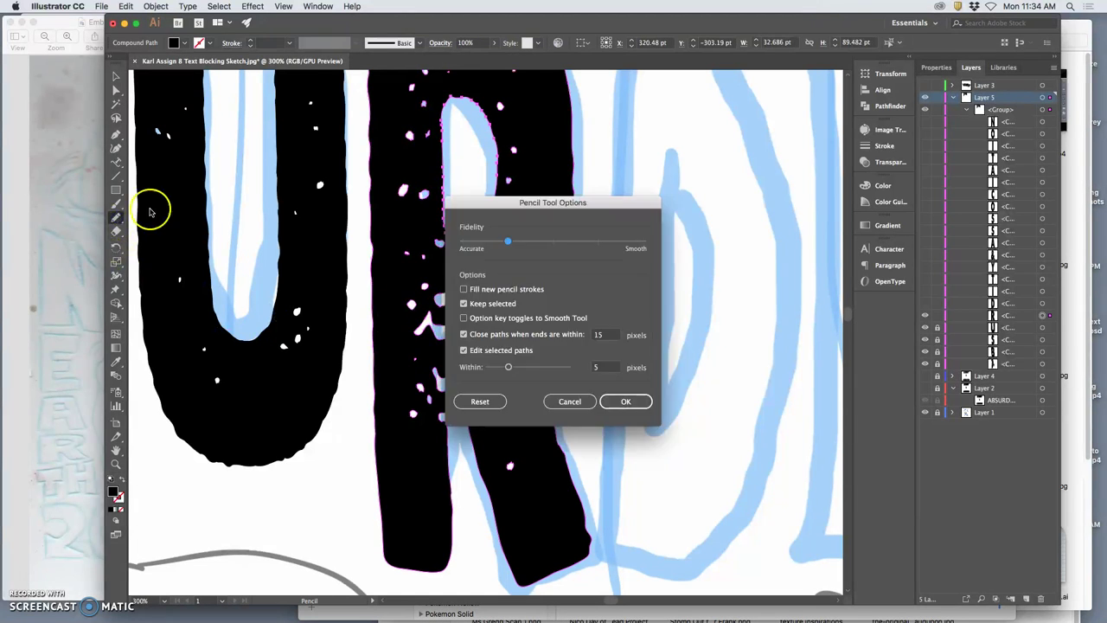
Set the Pencil tool's fidelity to fully Accurate and redraw the R's outer edge from the bowl into the notch above the leg
drag(508, 241, 463, 242)
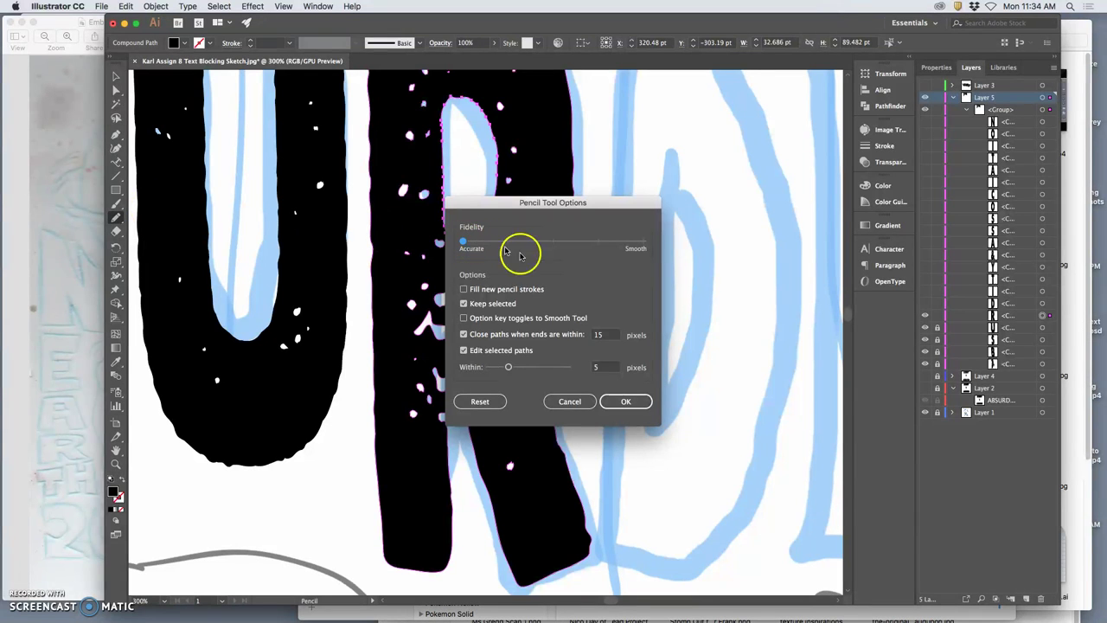
click(629, 404)
scroll(519, 355, up, 5)
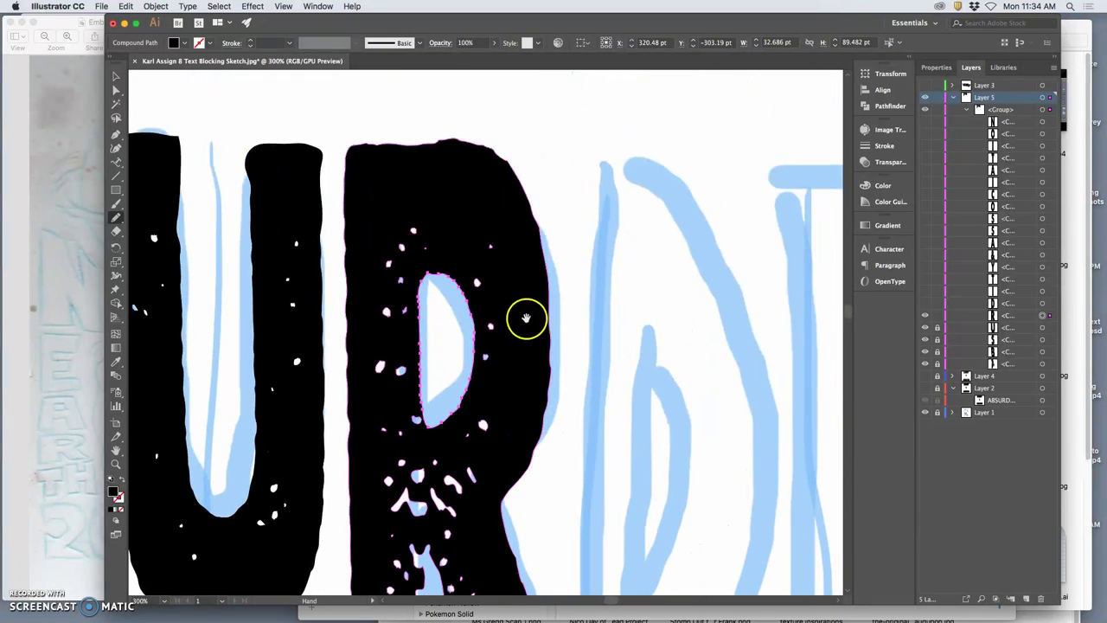
scroll(527, 318, down, 3)
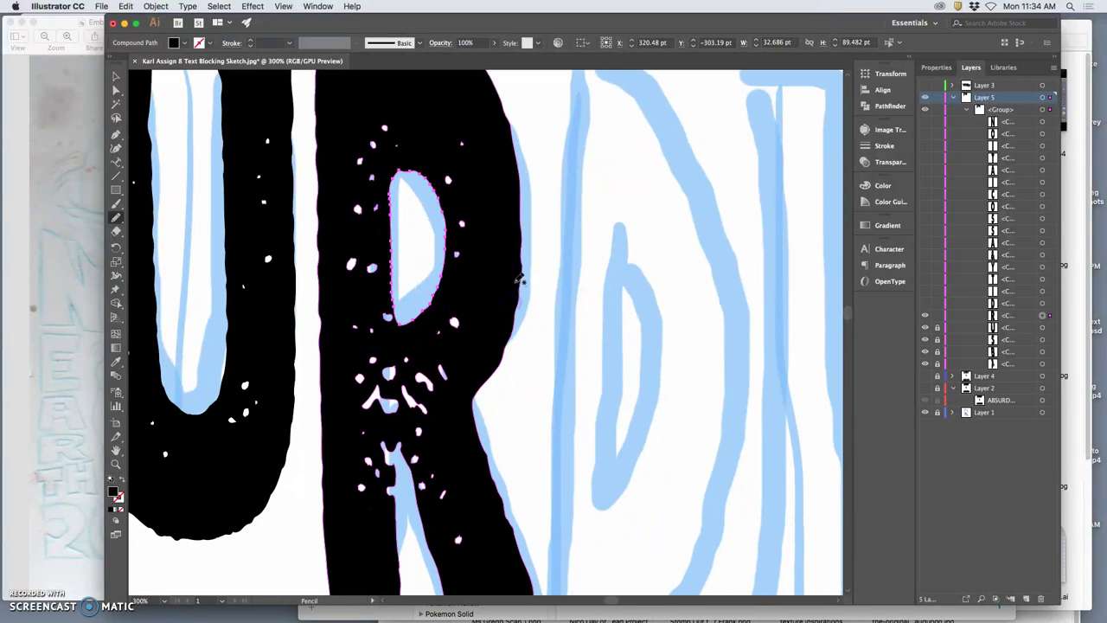
click(507, 274)
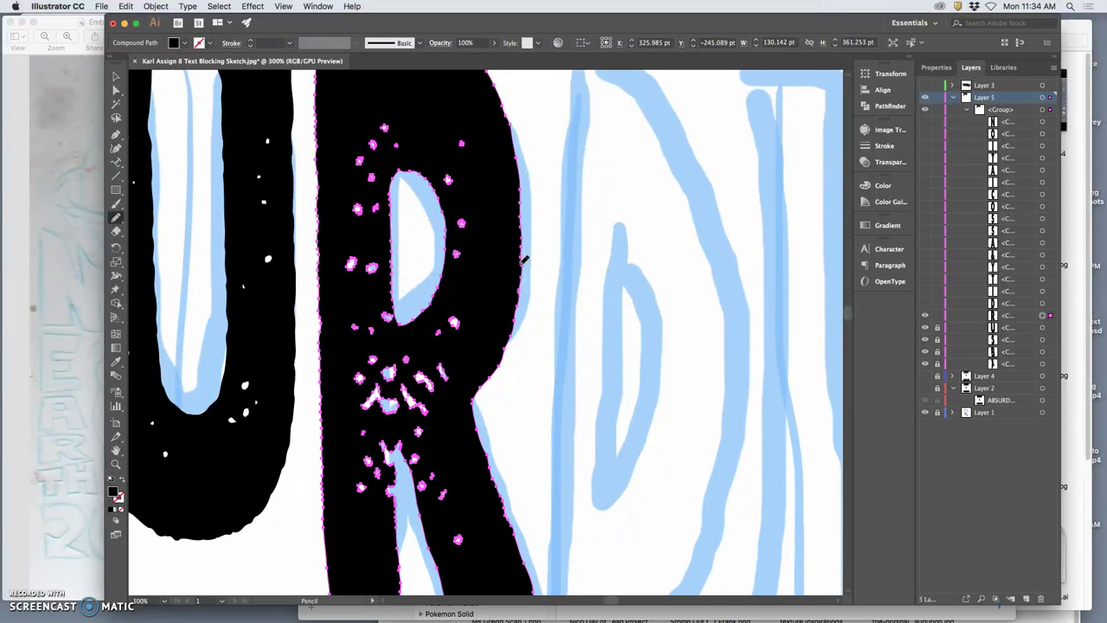
drag(511, 320, 497, 356)
drag(472, 411, 484, 430)
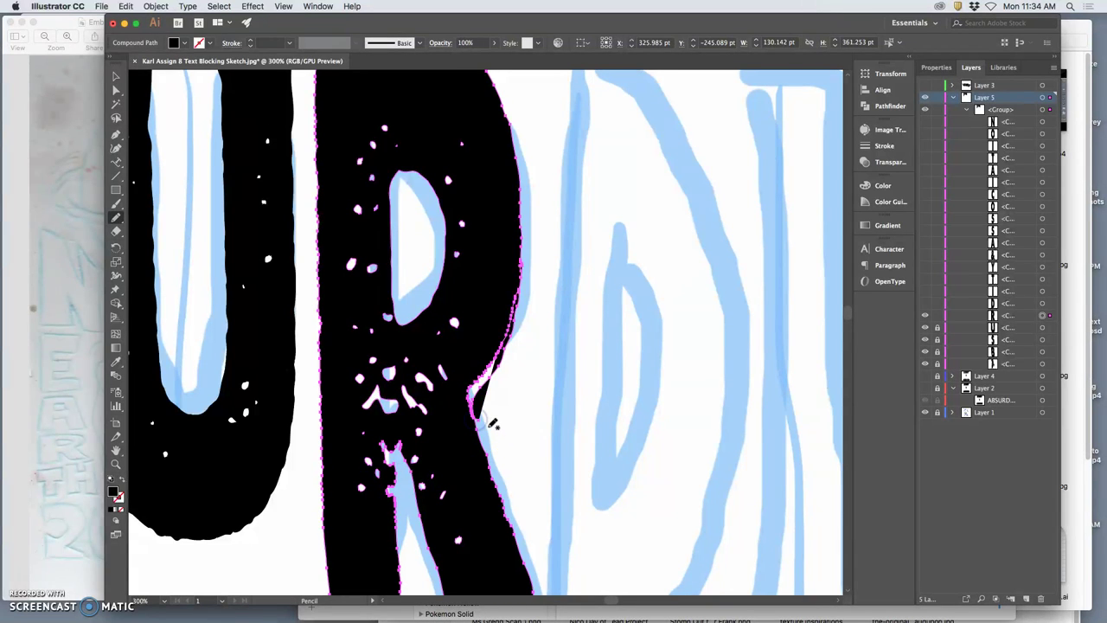
key(super+z)
drag(522, 277, 515, 298)
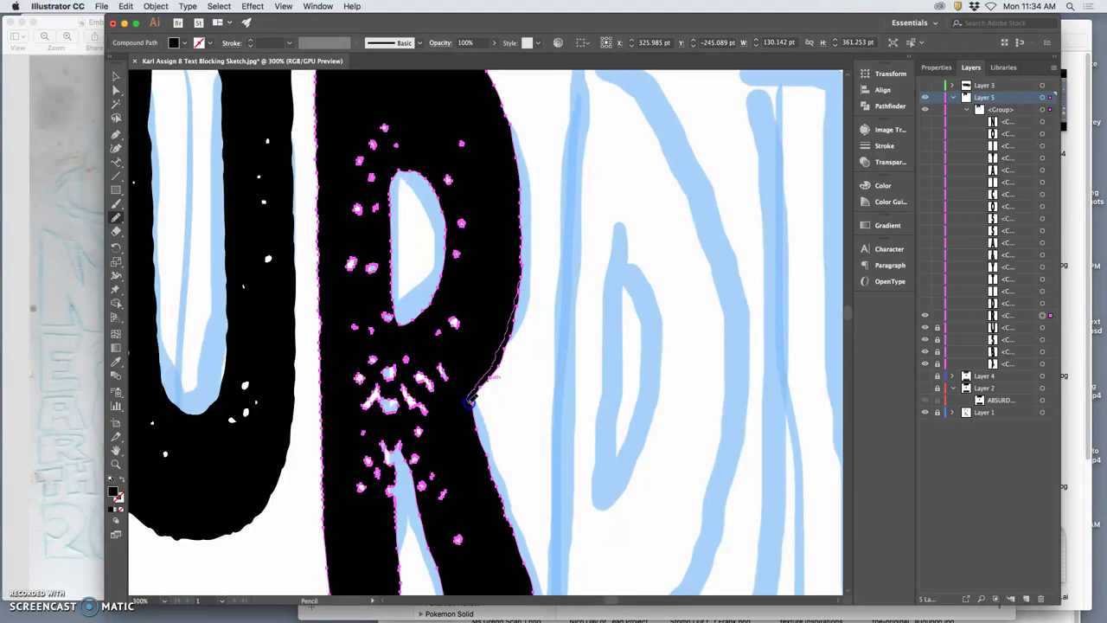
drag(476, 423, 478, 422)
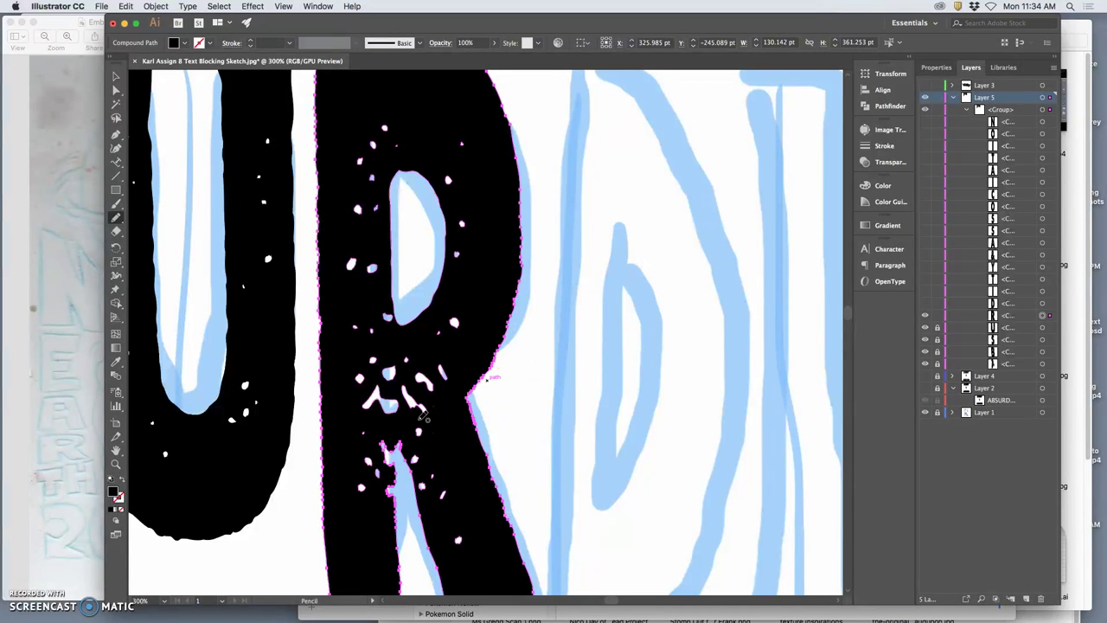
Lock the finished R, and show and select the D
key(super+minus)
key(super+minus)
key(super+minus)
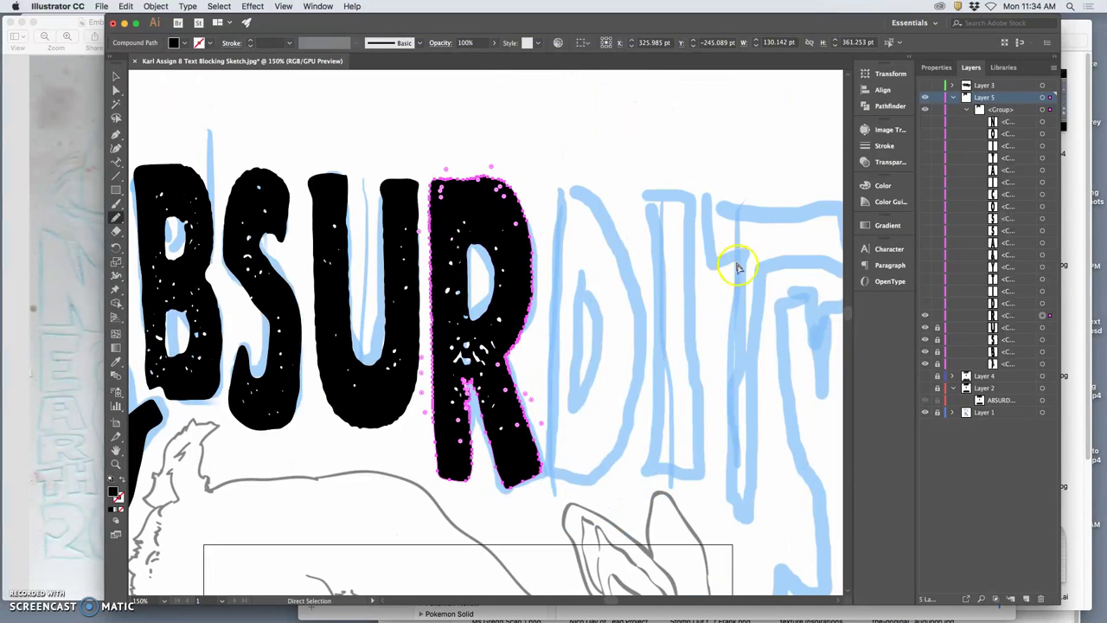
key(super+minus)
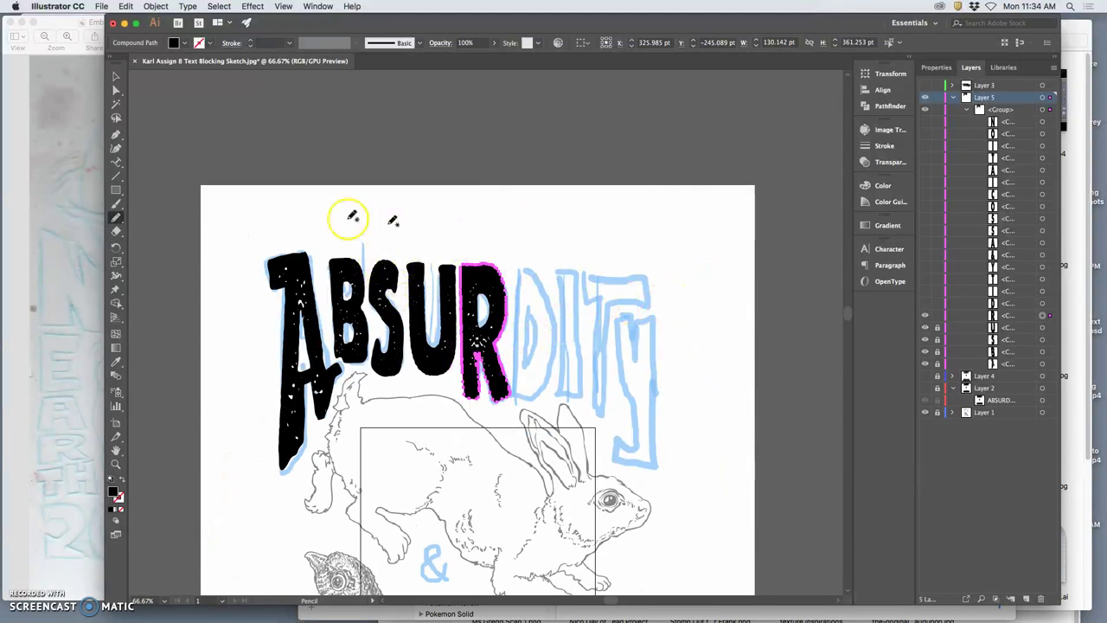
click(116, 90)
click(284, 144)
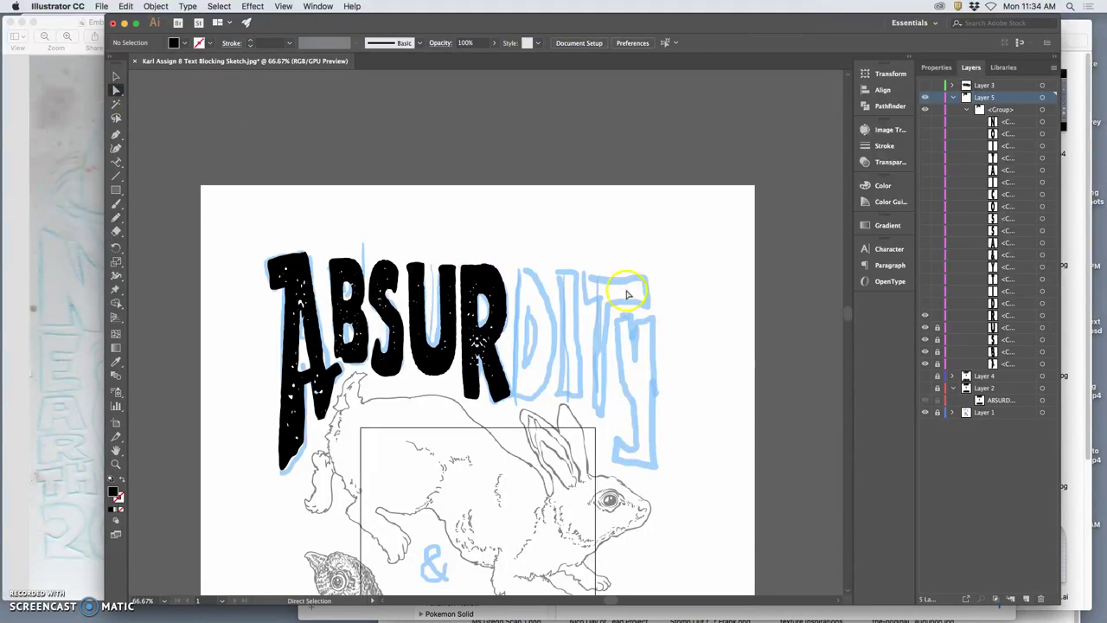
scroll(603, 318, down, 5)
scroll(603, 317, right, 4)
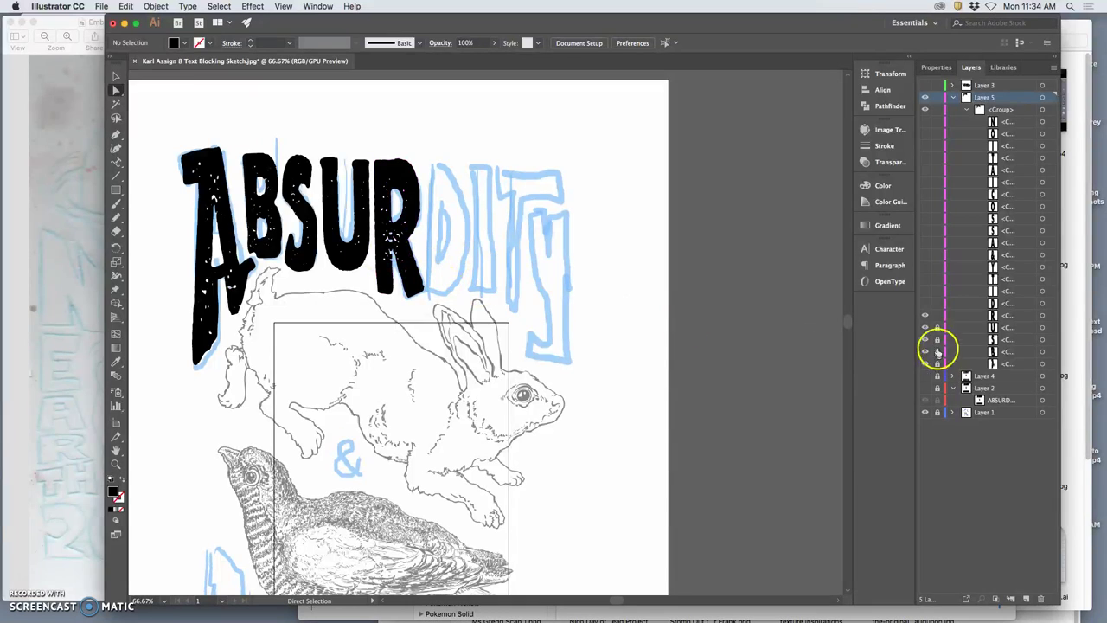
click(926, 303)
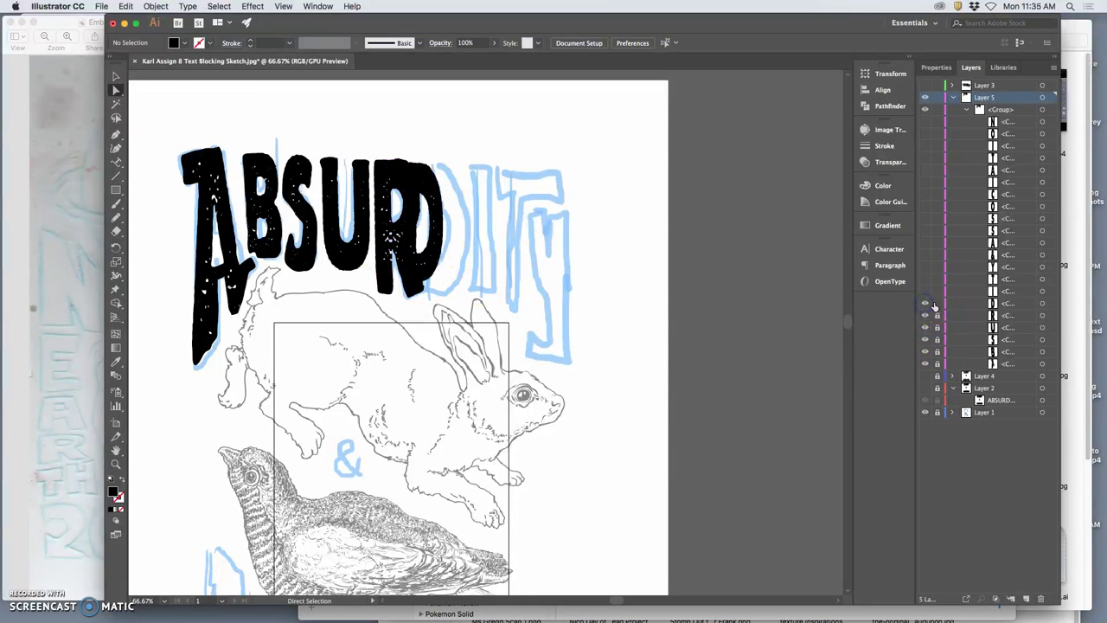
click(1042, 304)
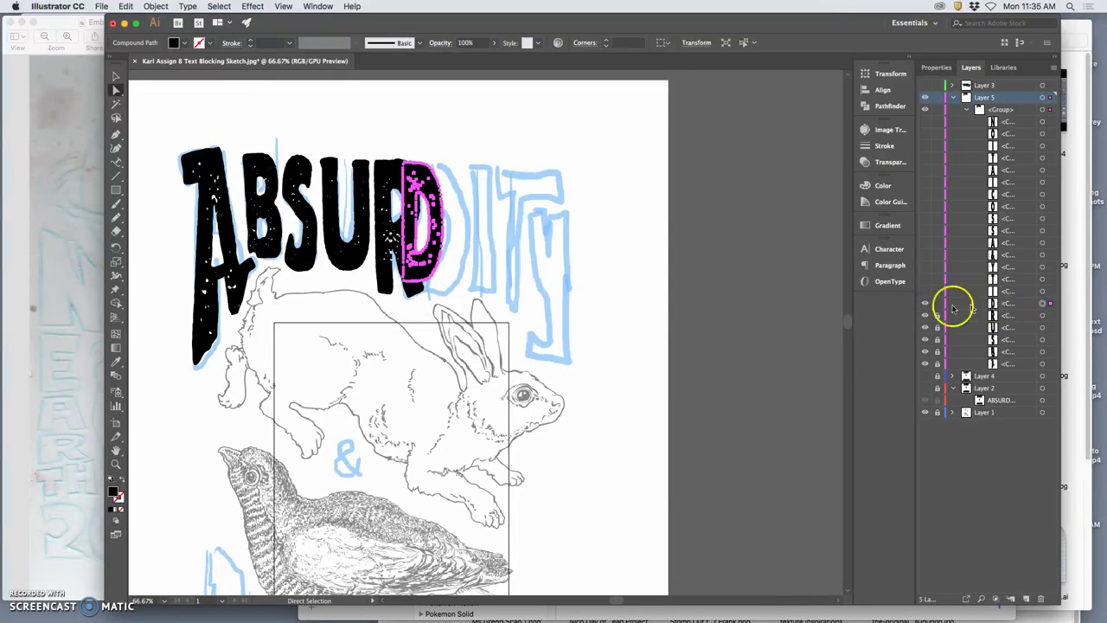
Fit the D over its blue sketch, adjusting its rotation and scaling it to about 104 pt wide and 350 pt high
click(115, 77)
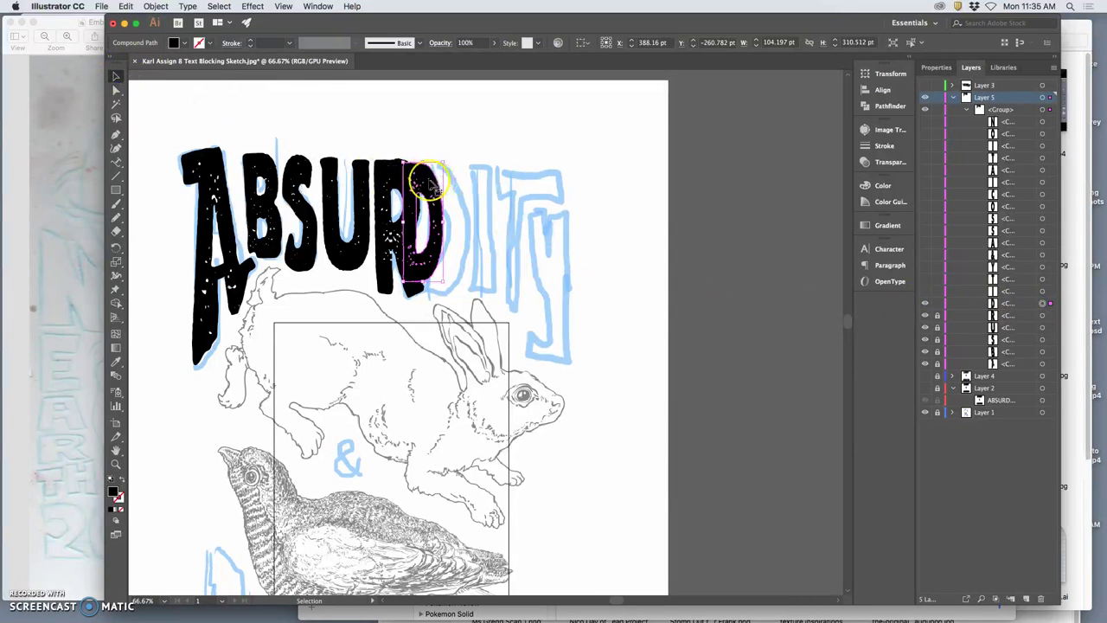
drag(430, 184, 471, 159)
click(476, 161)
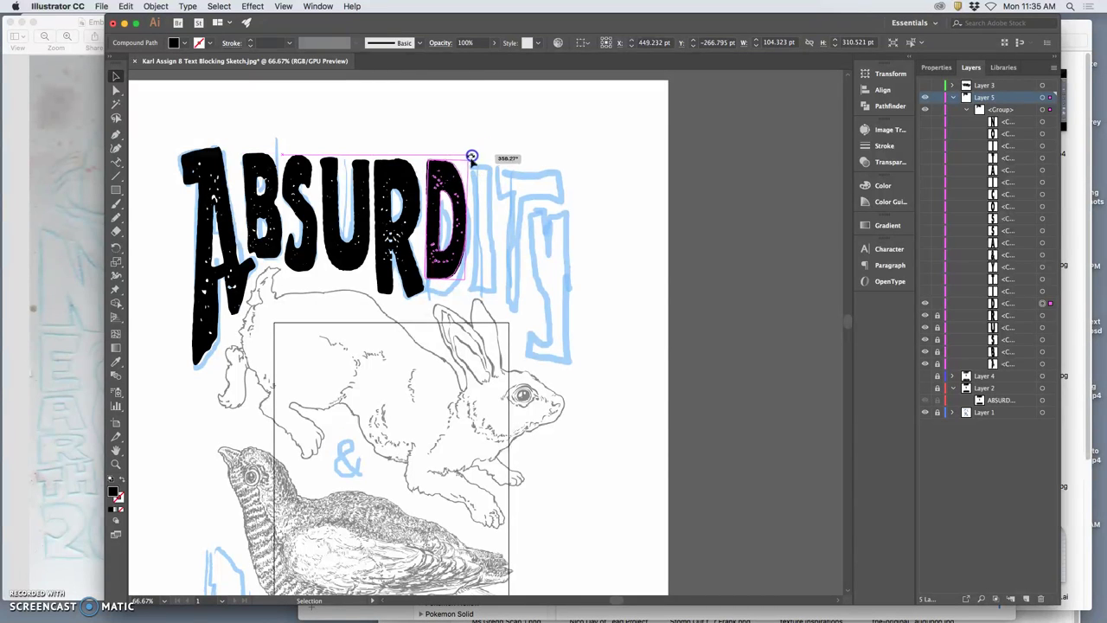
mouse_move(437, 298)
mouse_down()
mouse_move(445, 286)
mouse_move(448, 297)
mouse_up()
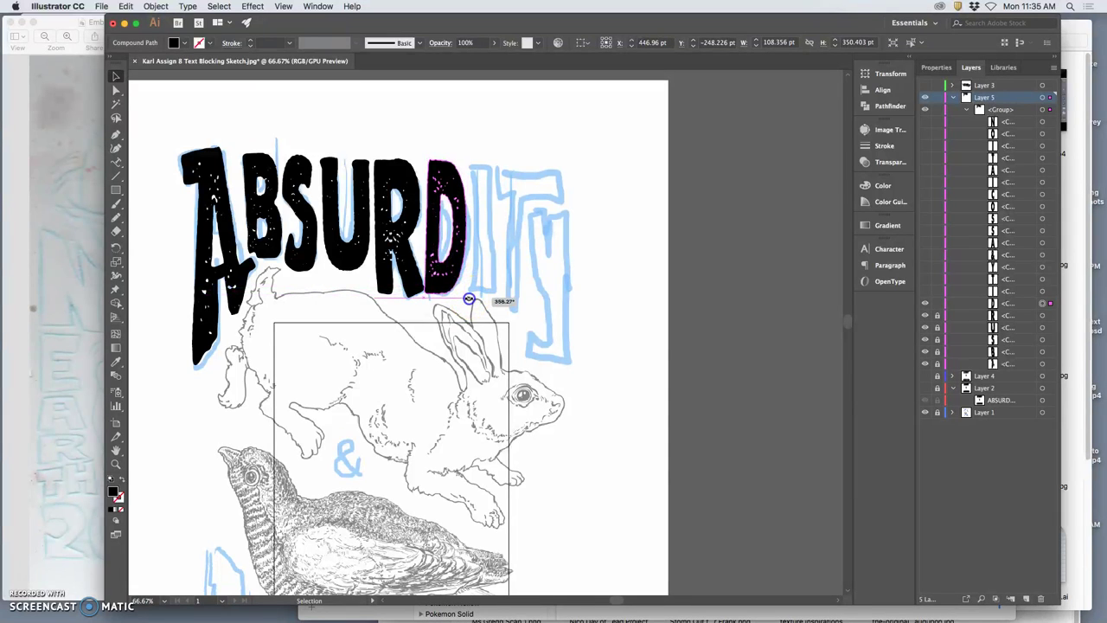
drag(467, 299, 465, 283)
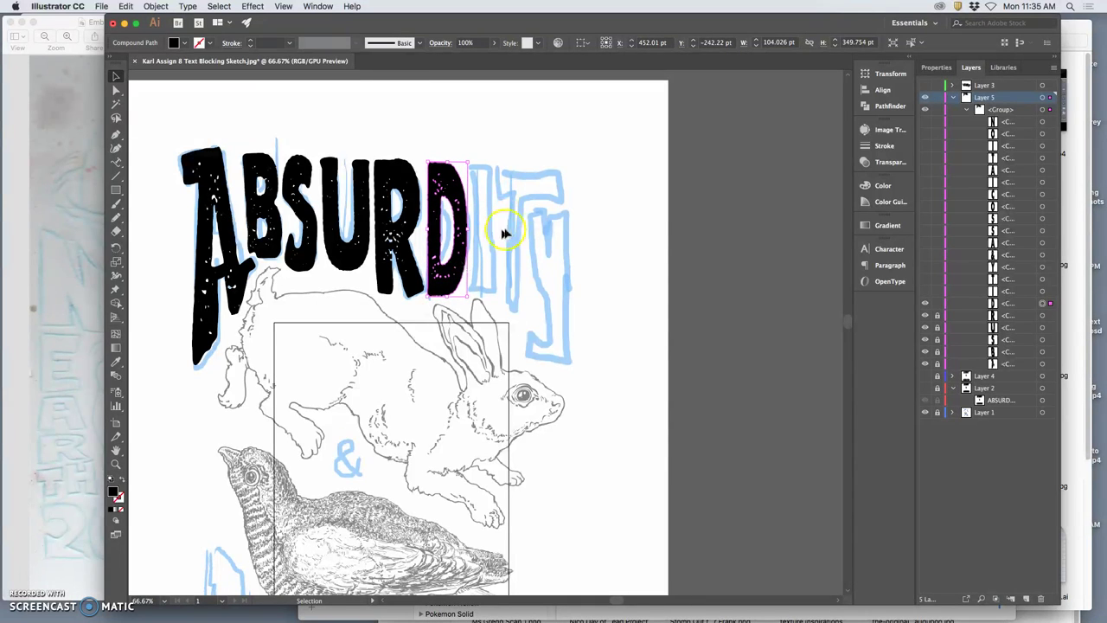
key(Return)
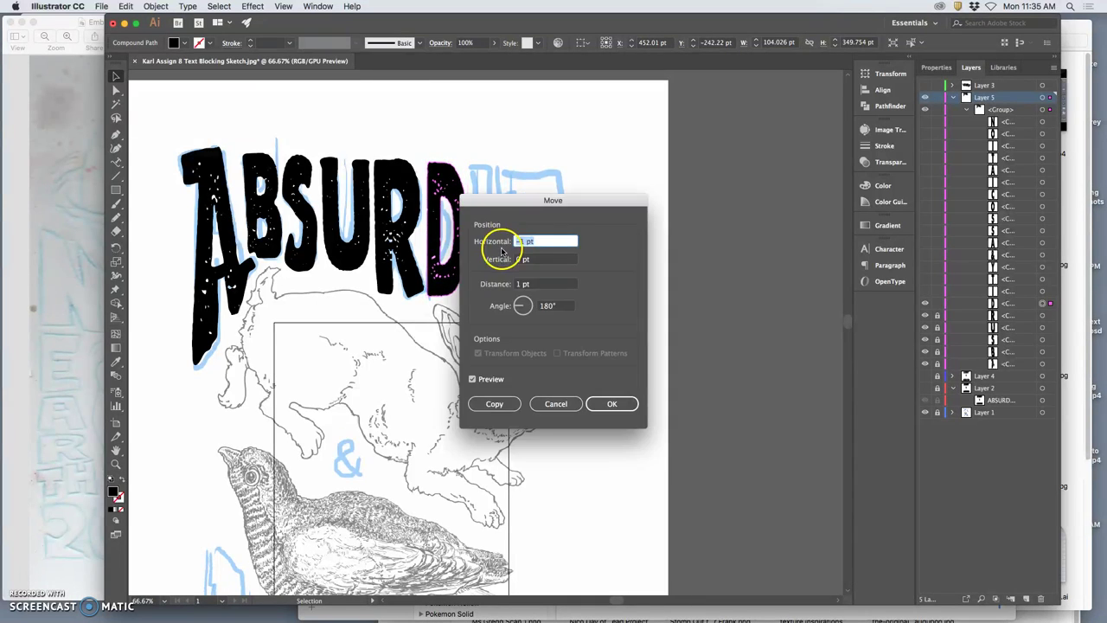
click(610, 400)
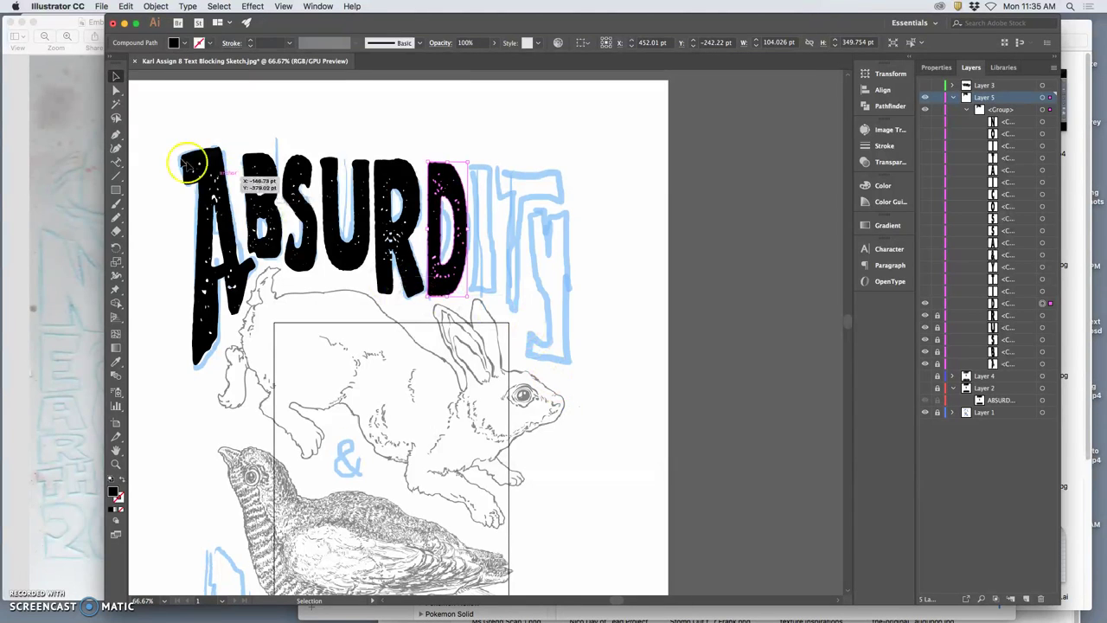
Redraw the curved inner edge of the D's counter with the Pencil tool to bring it closer to the sketched opening
click(116, 217)
key(super+=)
key(super+=)
key(super+=)
key(super+=)
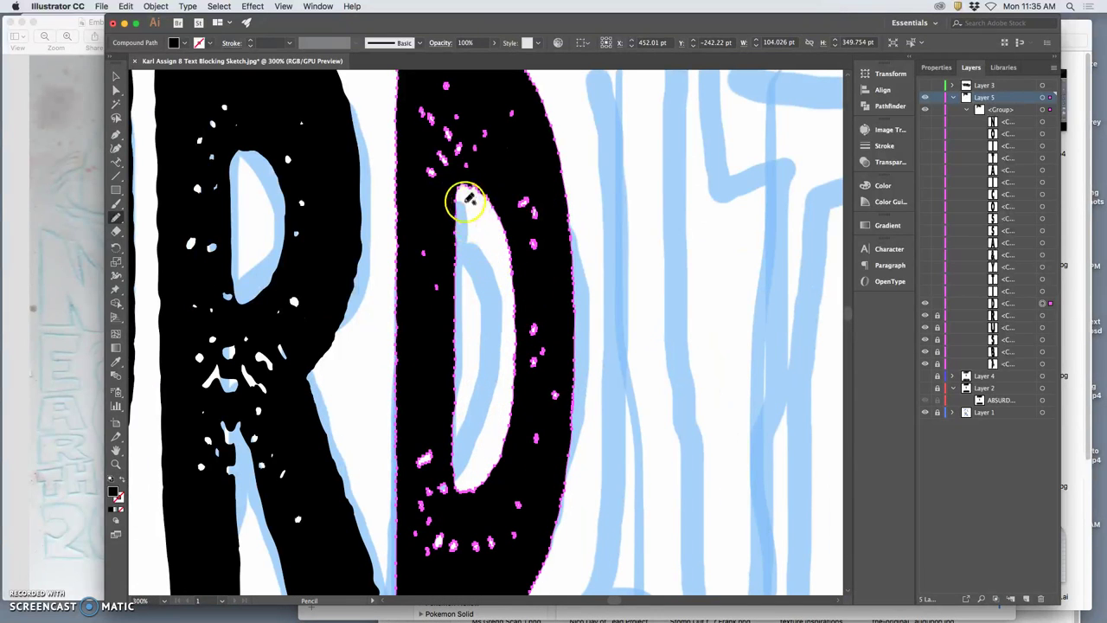
drag(455, 197, 481, 215)
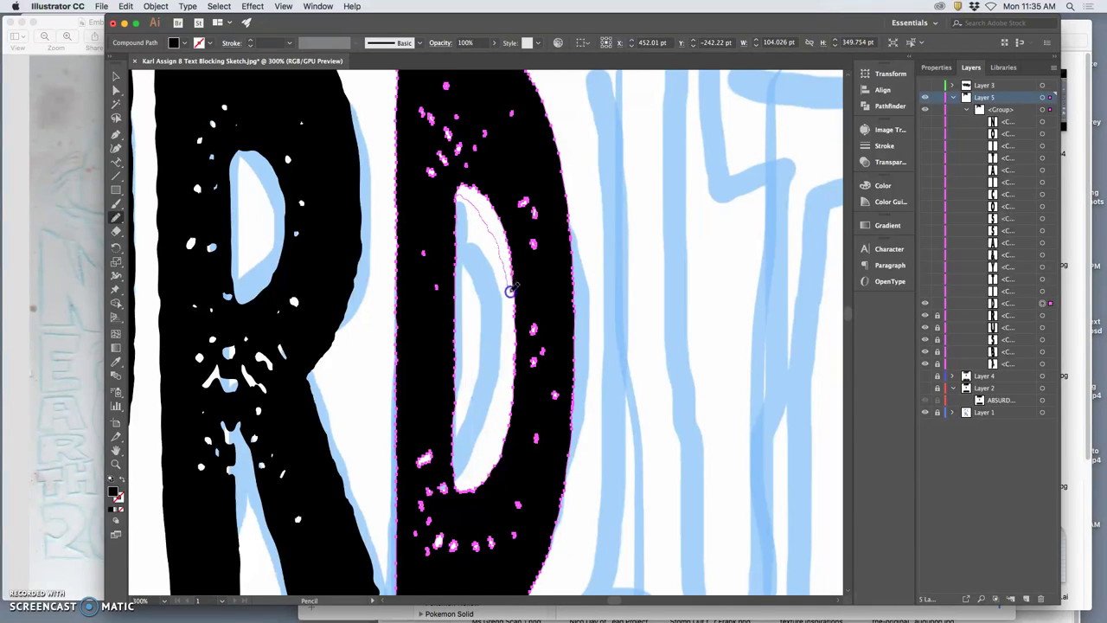
drag(517, 349, 516, 351)
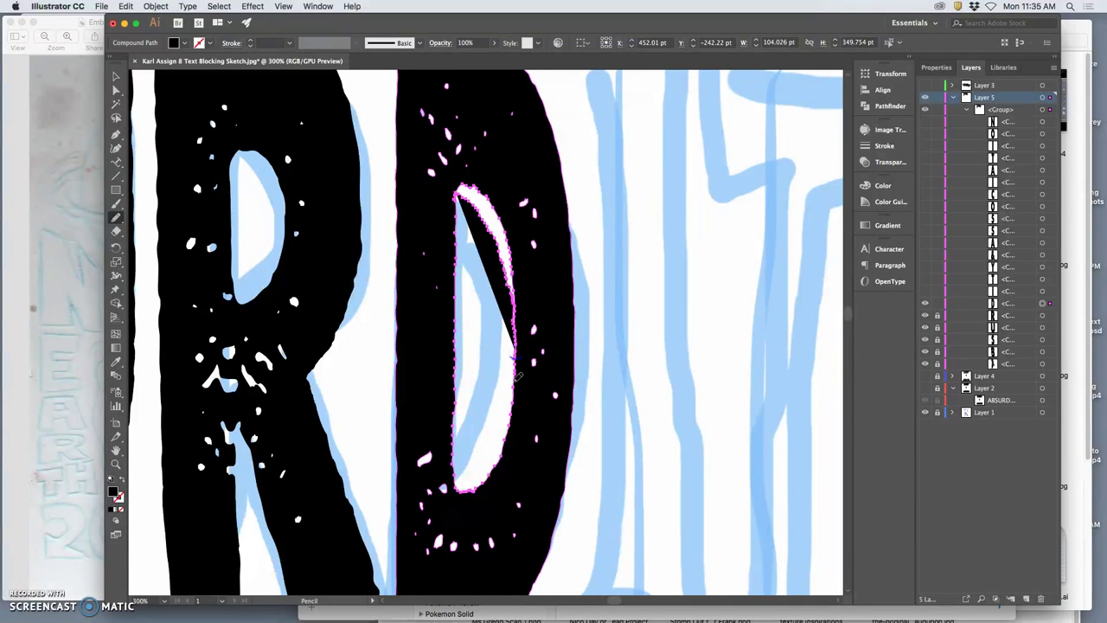
key(z)
key(super+z)
super+click(453, 210)
click(115, 217)
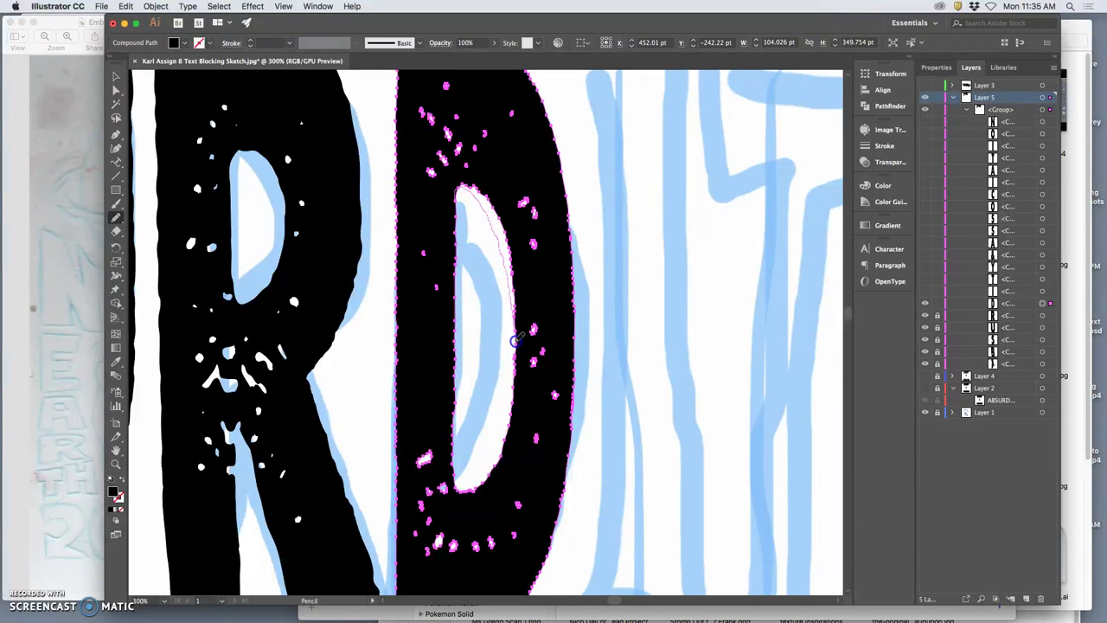
mouse_move(515, 343)
mouse_down()
mouse_move(501, 432)
mouse_move(445, 464)
mouse_move(452, 471)
mouse_up()
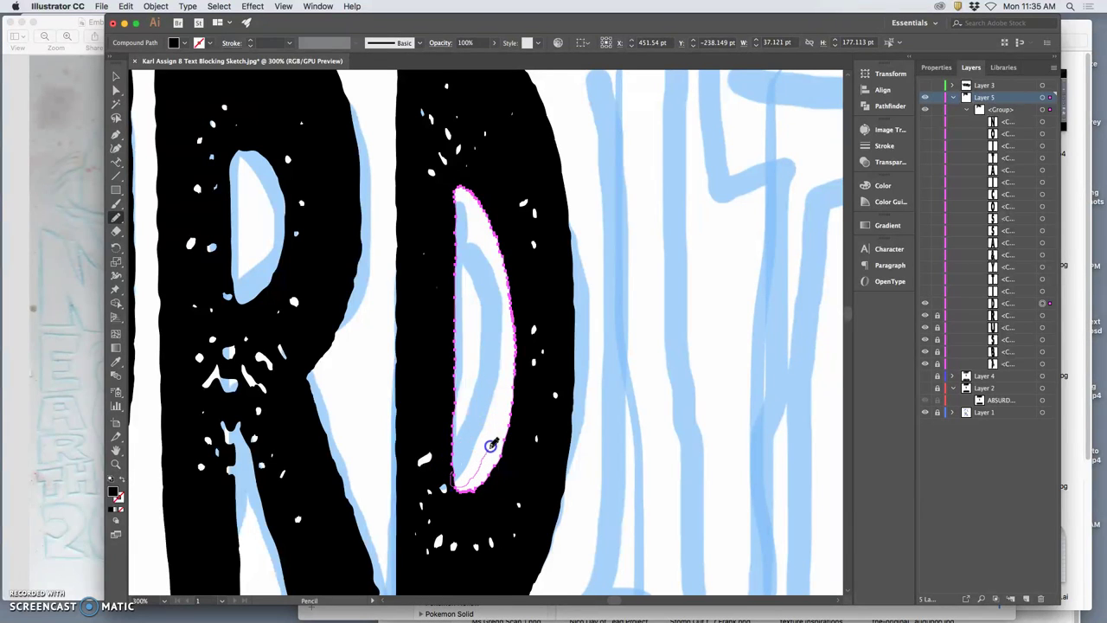